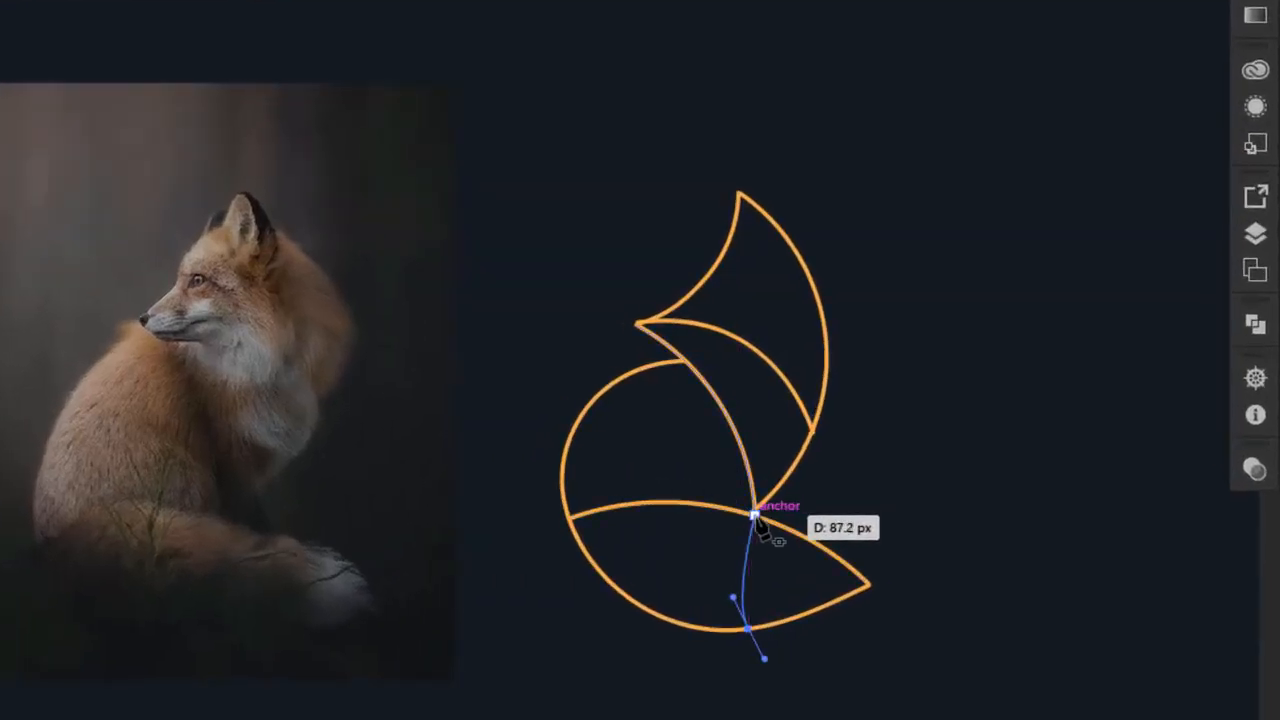
Drag the Pen curve's new anchor to the lower leaf's bottom edge, splitting the leaf from the petal junction
{"action": "left_click_drag", "start_coordinate": [737, 513], "coordinate": [752, 487]}
Move the new curve's top anchor onto the petal intersection
{"action": "left_click", "coordinate": [673, 654]}
{"action": "left_click", "coordinate": [733, 538]}
{"action": "left_click_drag", "start_coordinate": [737, 511], "coordinate": [726, 543]}
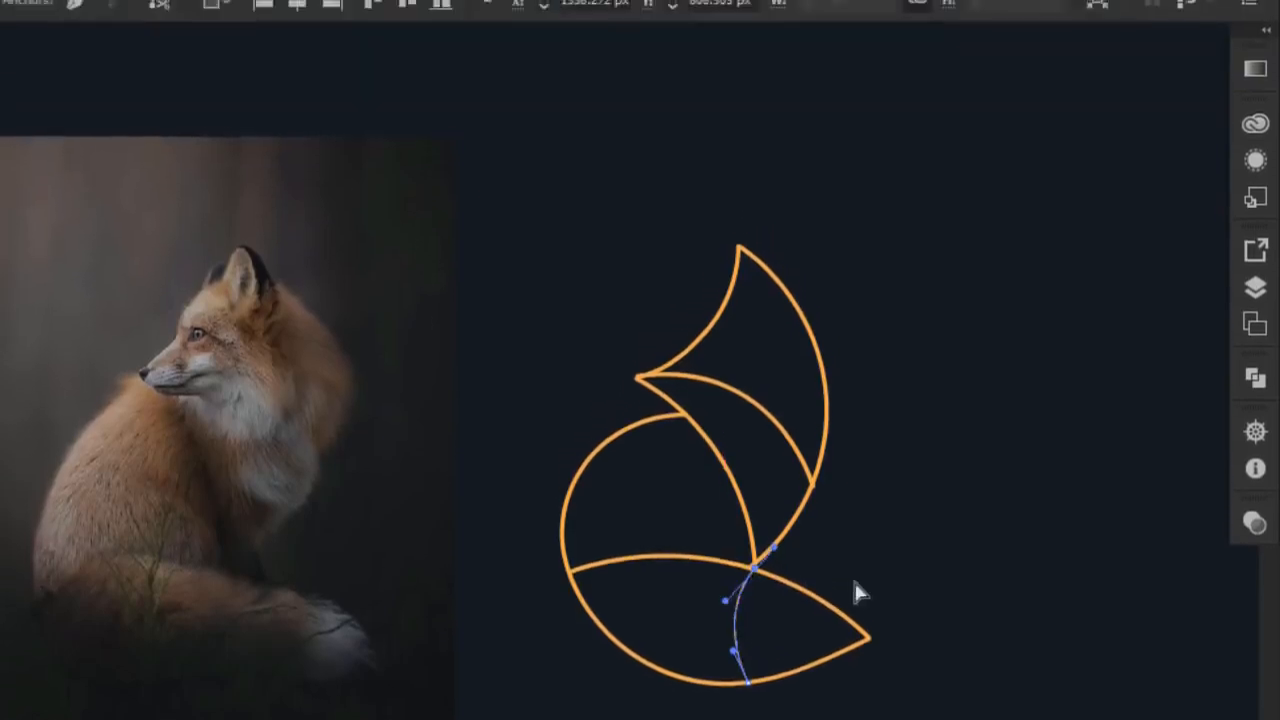
{"action": "left_click", "coordinate": [840, 537]}
{"action": "key", "text": "v"}
Apply the 3 pt. Round brush to the new curve
{"action": "left_click", "coordinate": [737, 577]}
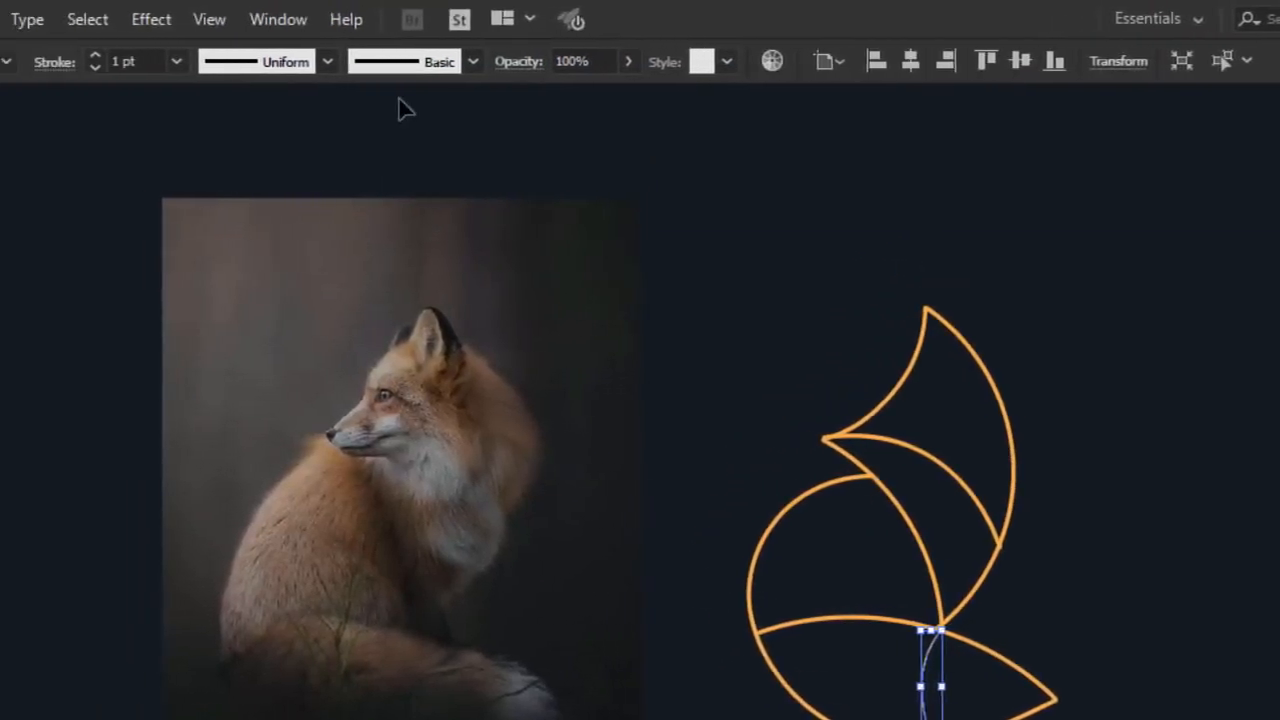
{"action": "left_click", "coordinate": [230, 61]}
{"action": "left_click", "coordinate": [51, 119]}
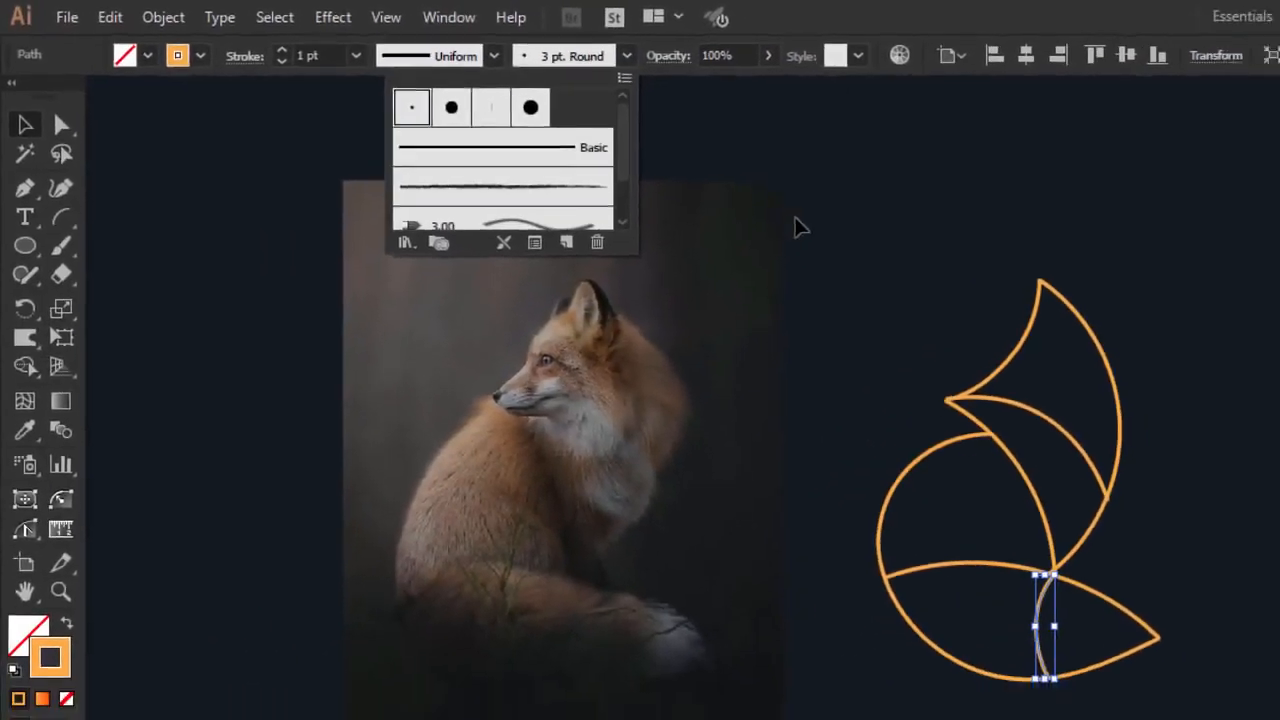
{"action": "left_click", "coordinate": [868, 236]}
{"action": "left_click", "coordinate": [870, 237]}
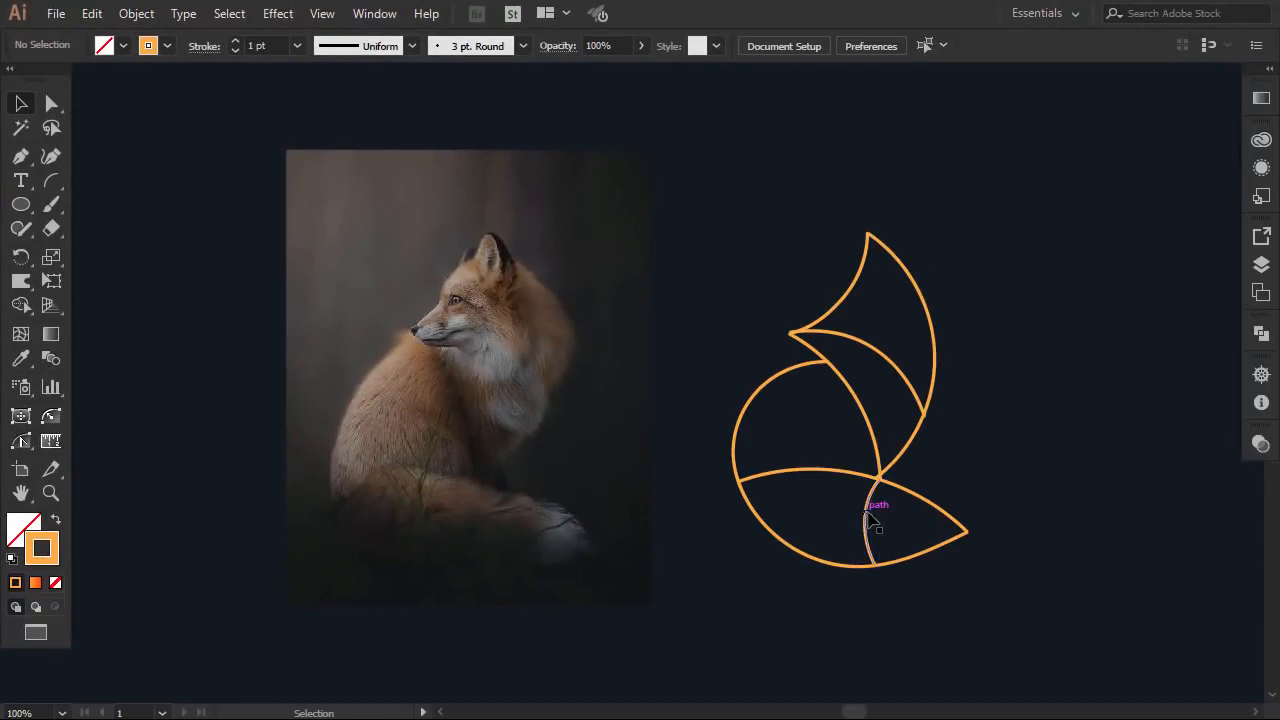
Marquee-select all the fox outline paths
{"action": "left_click", "coordinate": [866, 520]}
{"action": "left_click", "coordinate": [1055, 540]}
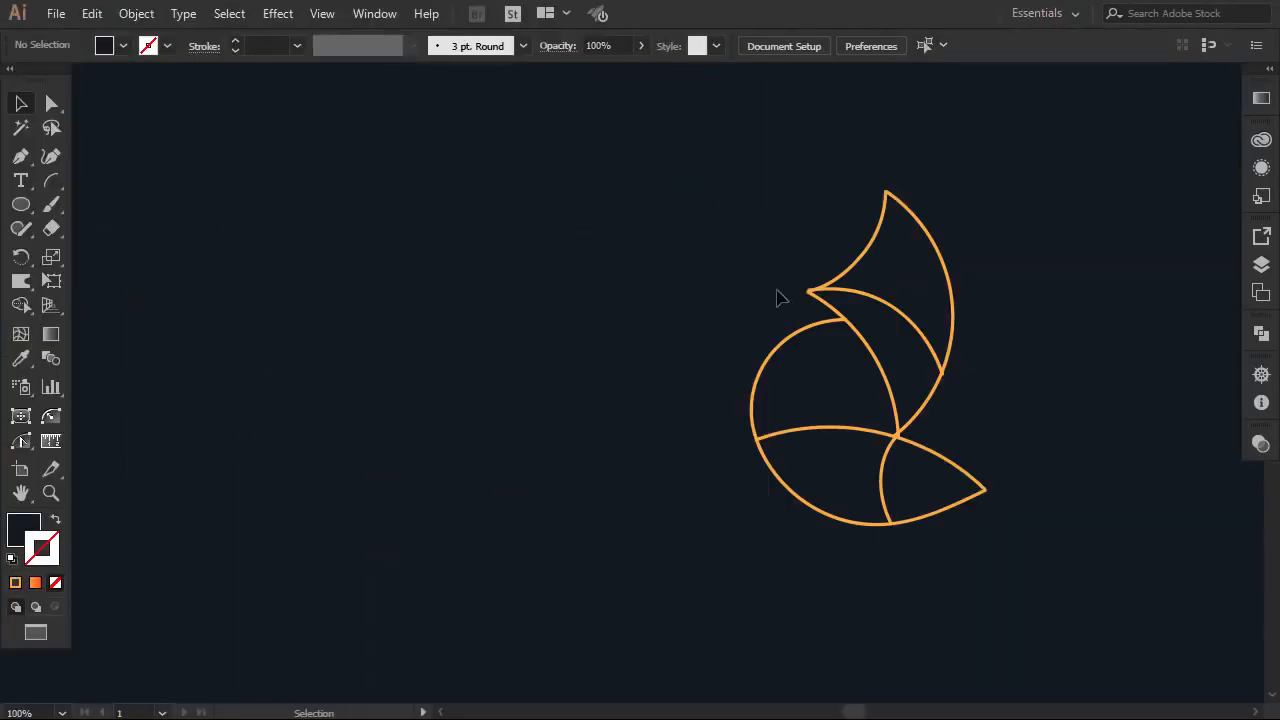
{"action": "left_click_drag", "start_coordinate": [997, 215], "coordinate": [686, 580]}
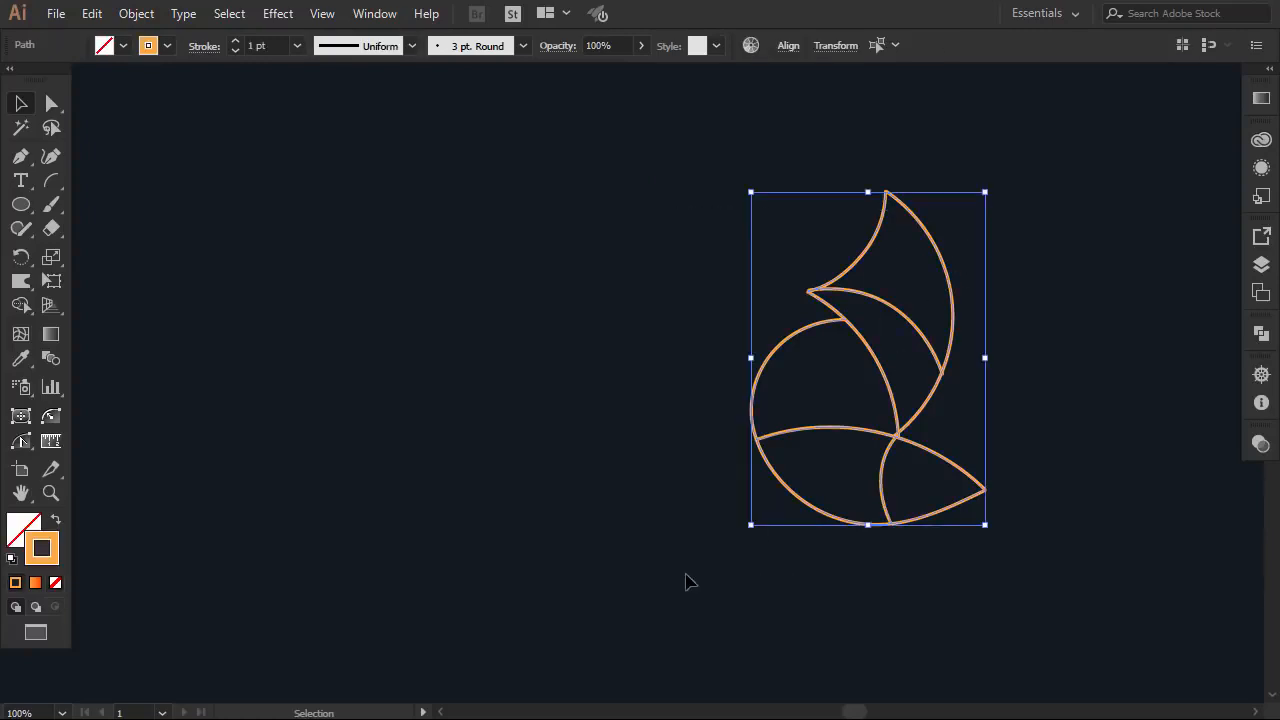
{"action": "left_click", "coordinate": [156, 15]}
Lock the fox outline and draw a 100×100 px circle beside it
{"action": "mouse_move", "coordinate": [356, 149]}
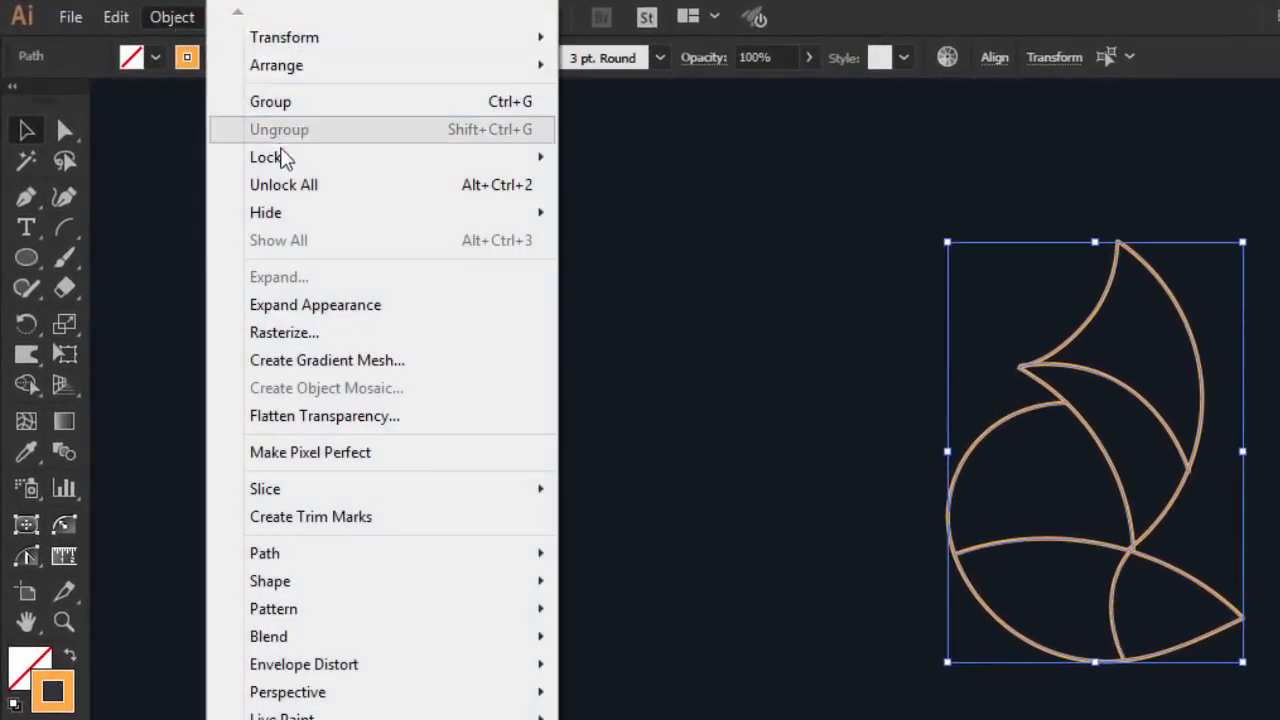
{"action": "left_click", "coordinate": [630, 160]}
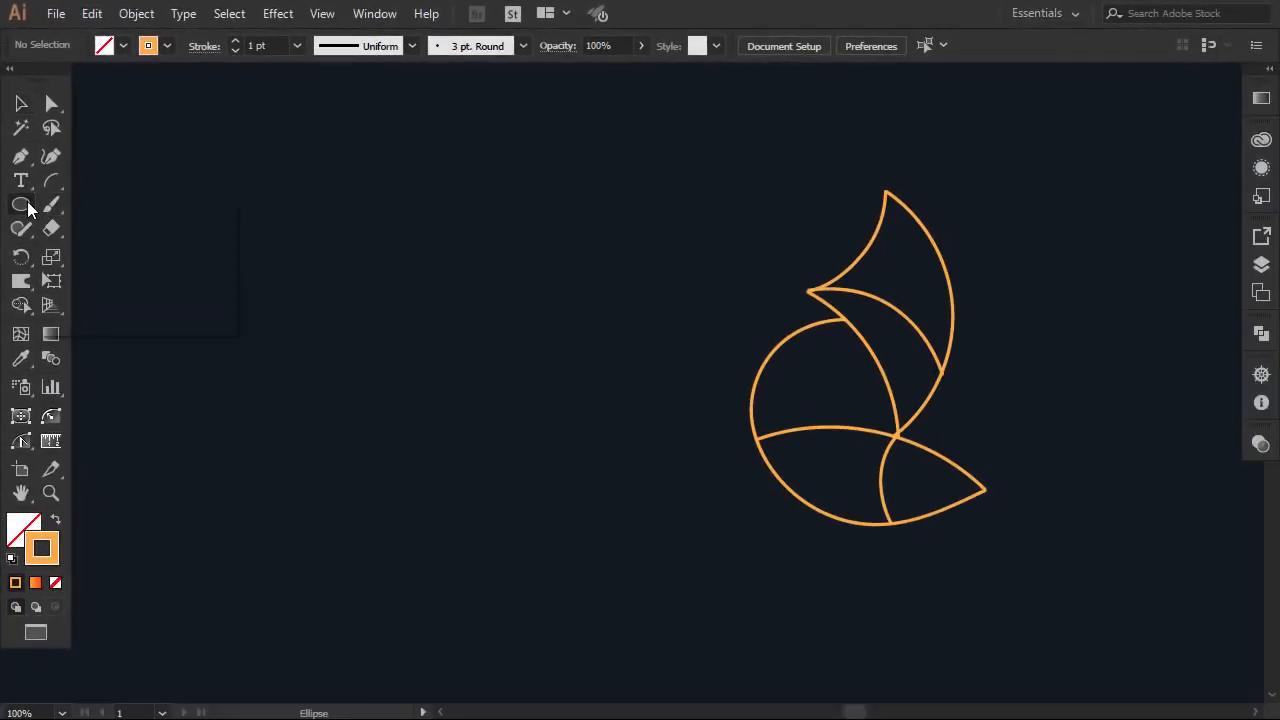
{"action": "left_click_drag", "start_coordinate": [28, 208], "coordinate": [100, 251]}
{"action": "left_click", "coordinate": [344, 378]}
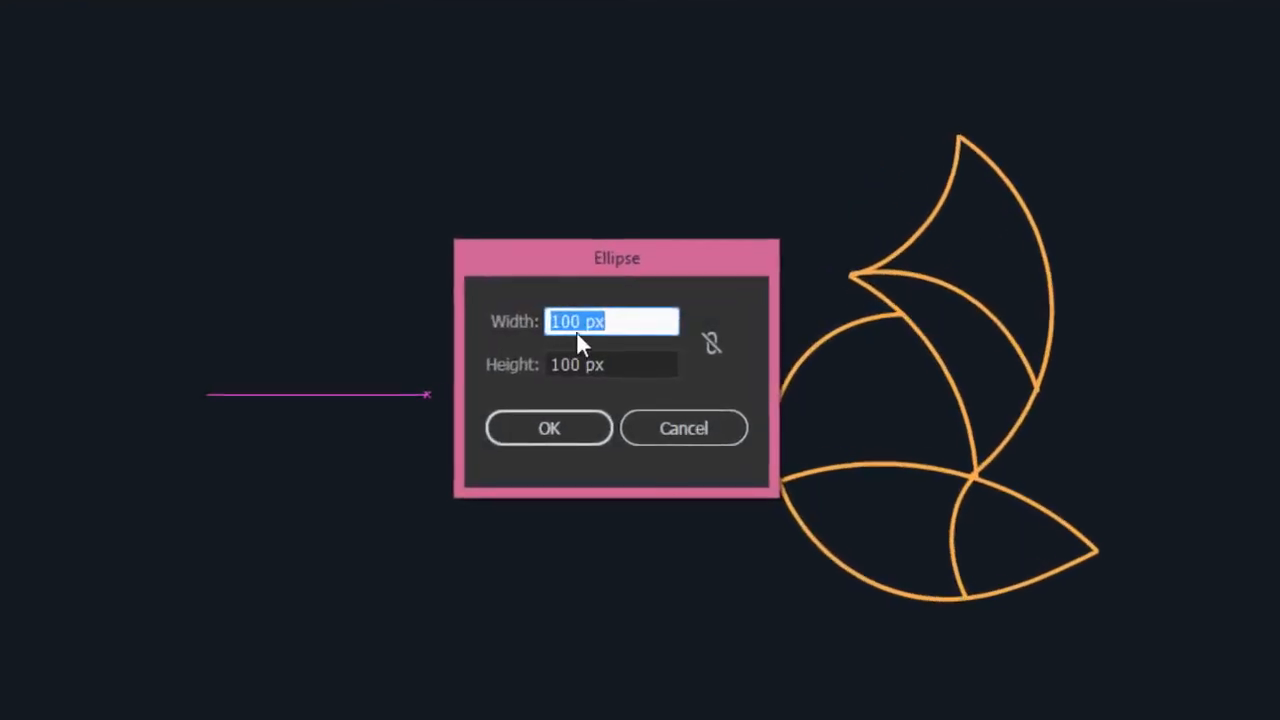
{"action": "left_click", "coordinate": [547, 429]}
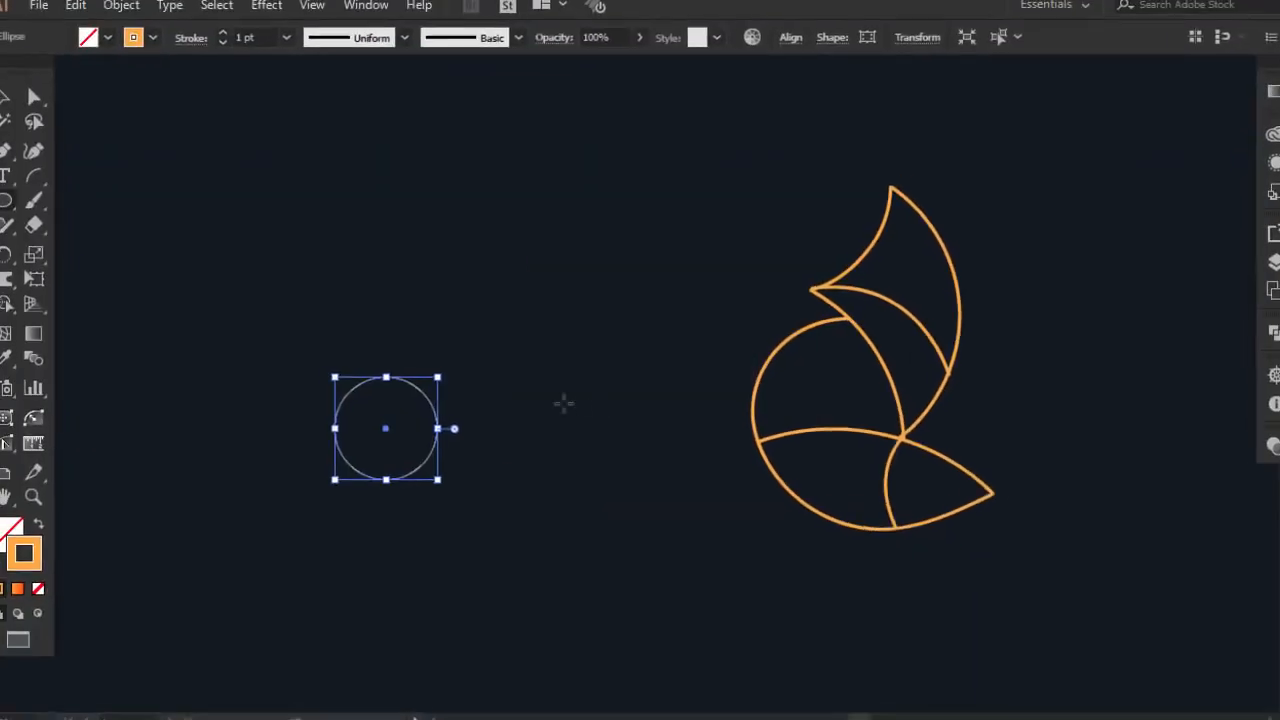
{"action": "left_click", "coordinate": [22, 103]}
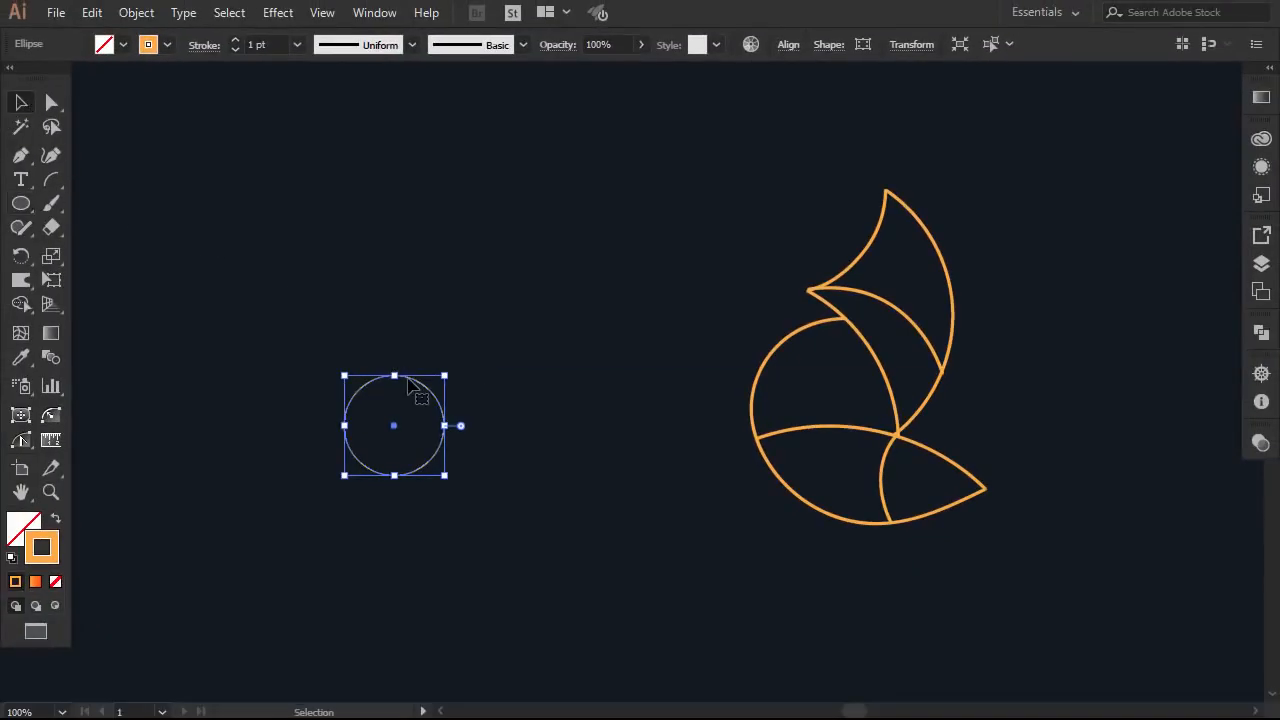
{"action": "left_click_drag", "start_coordinate": [409, 381], "coordinate": [411, 348]}
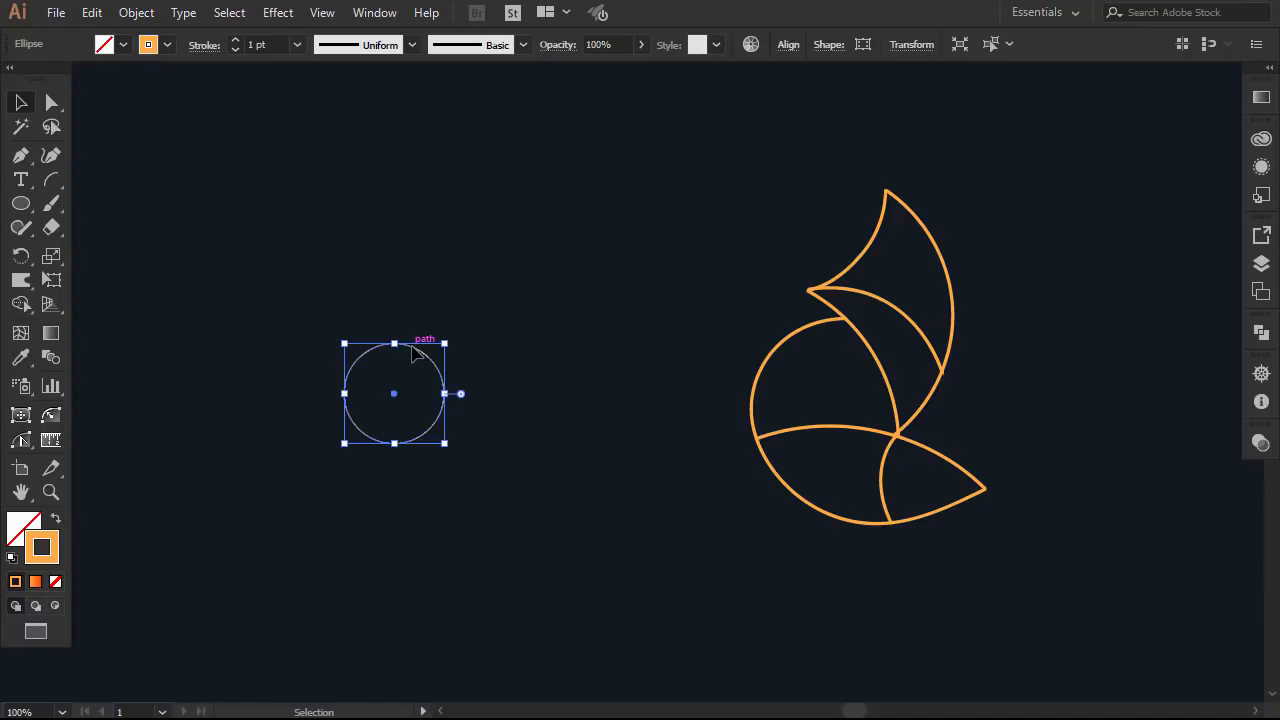
Make a concentric copy of the circle with its width multiplied by 1.618
{"action": "key", "text": "a"}
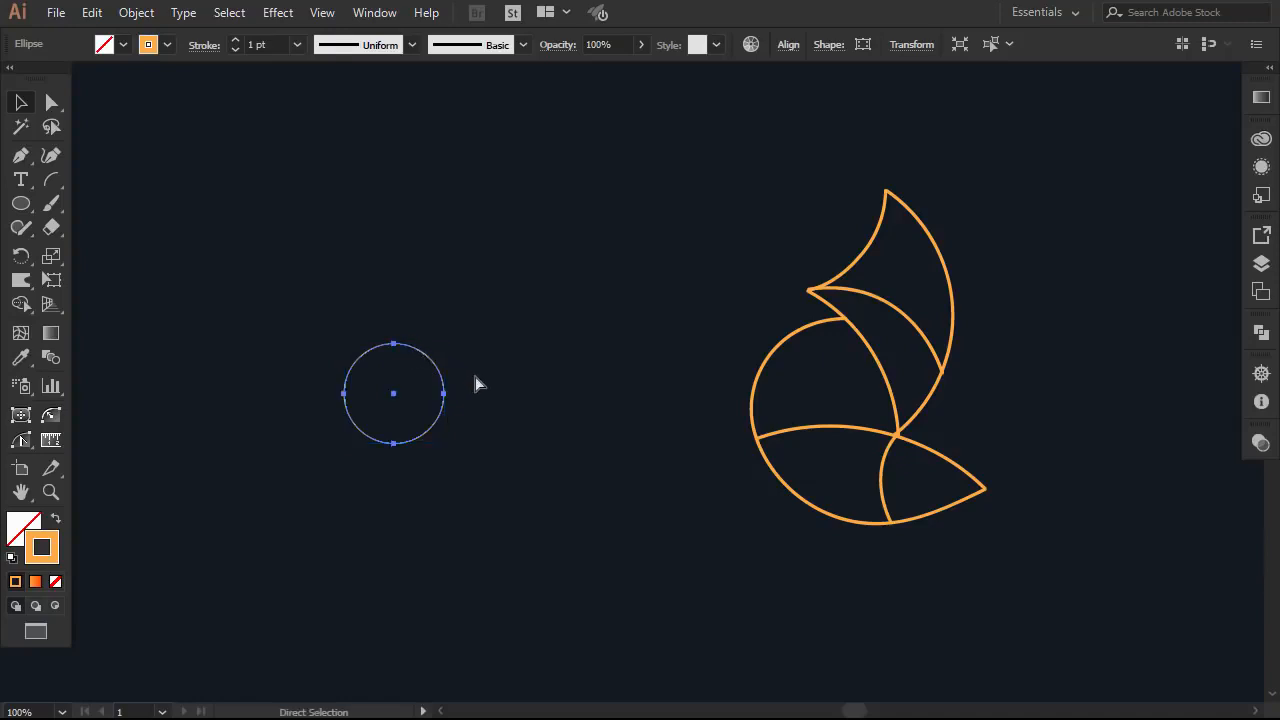
{"action": "key", "text": "v"}
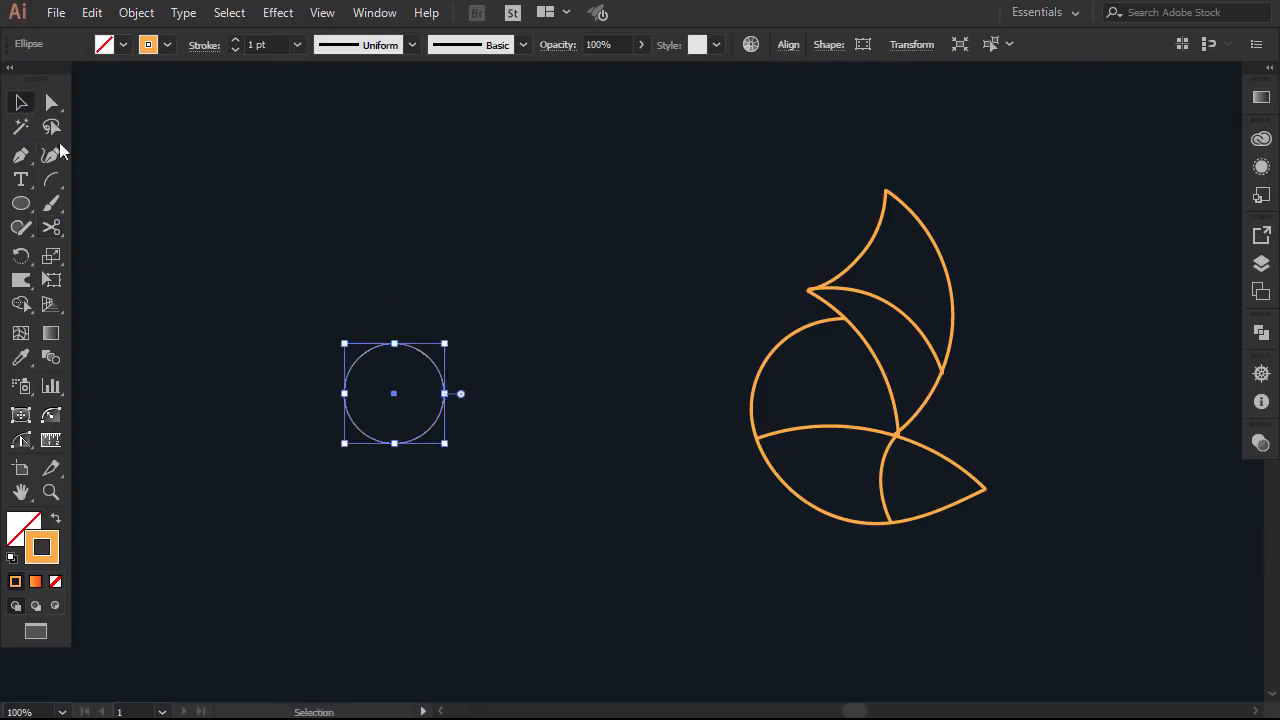
{"action": "key", "text": "a"}
{"action": "key", "text": "v"}
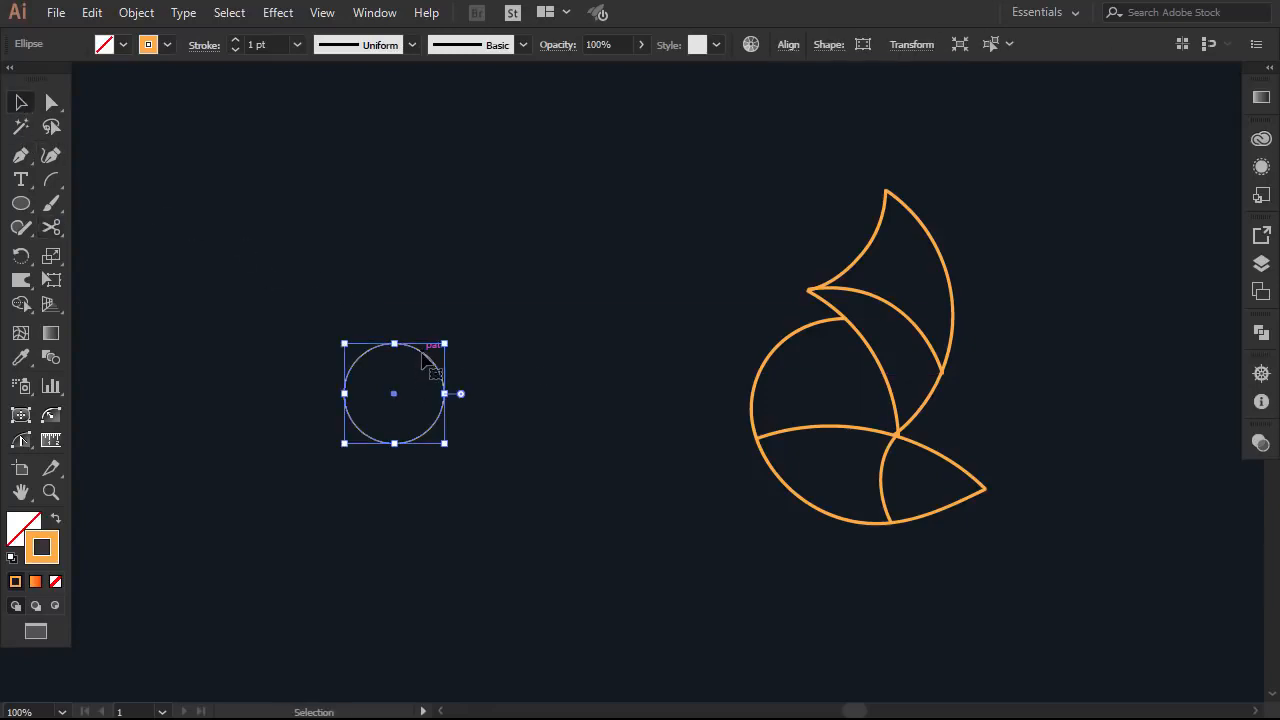
{"action": "left_click", "coordinate": [911, 44]}
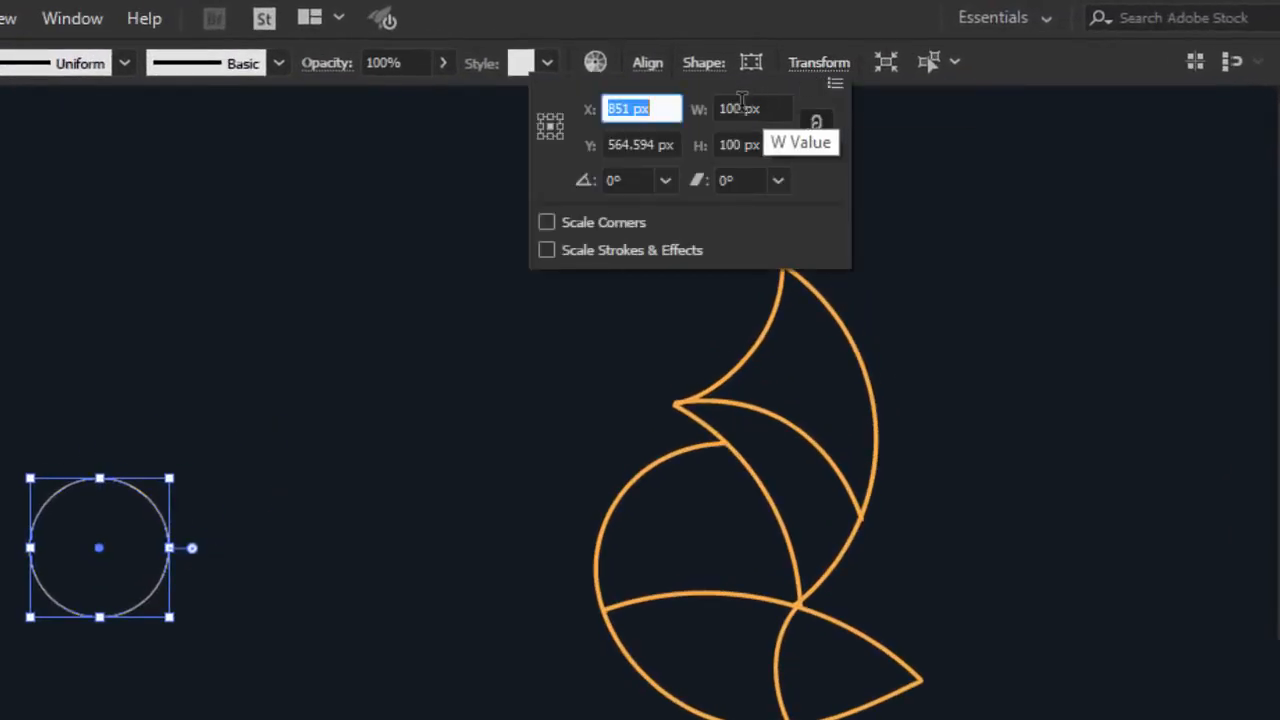
{"action": "left_click", "coordinate": [741, 107]}
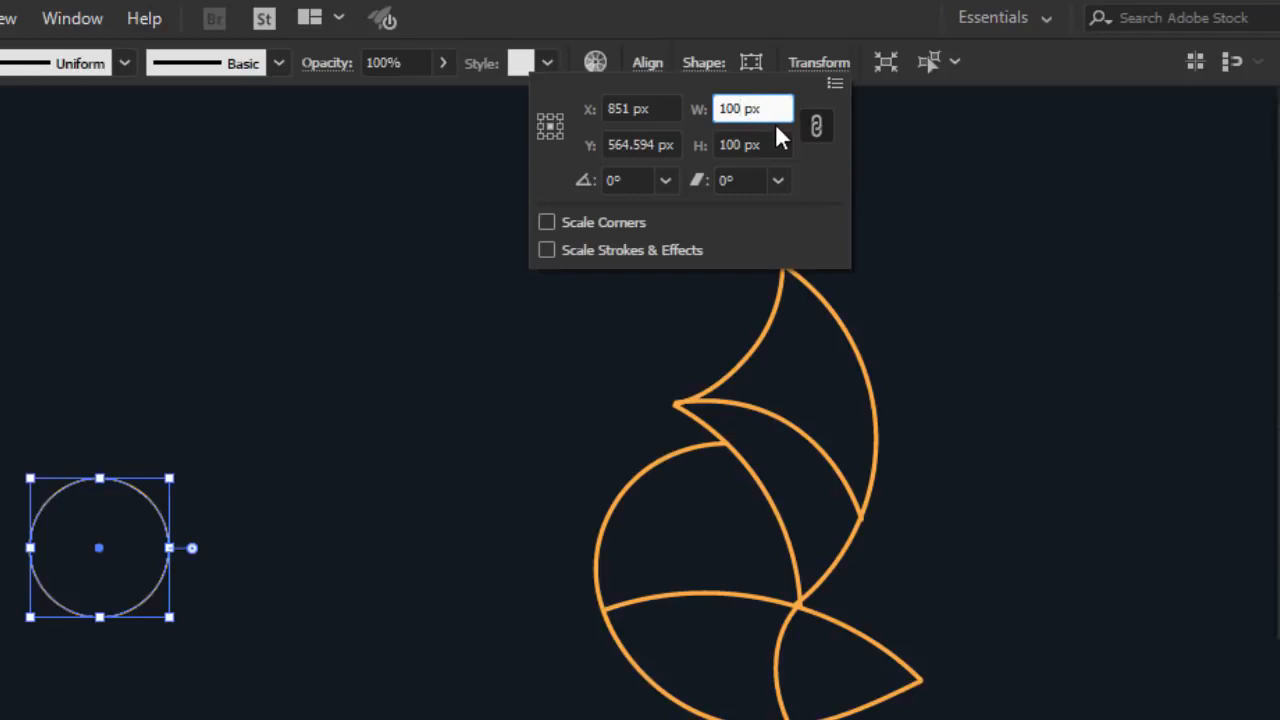
{"action": "type", "text": "*1."}
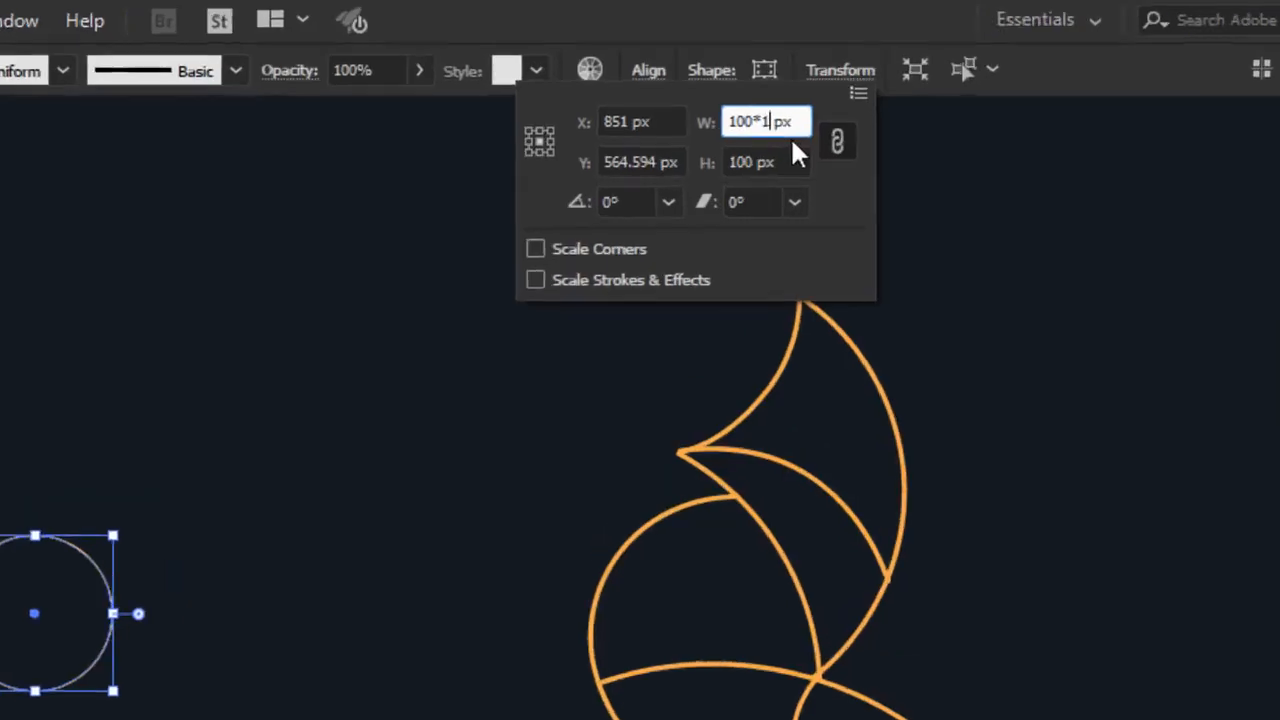
{"action": "type", "text": "6"}
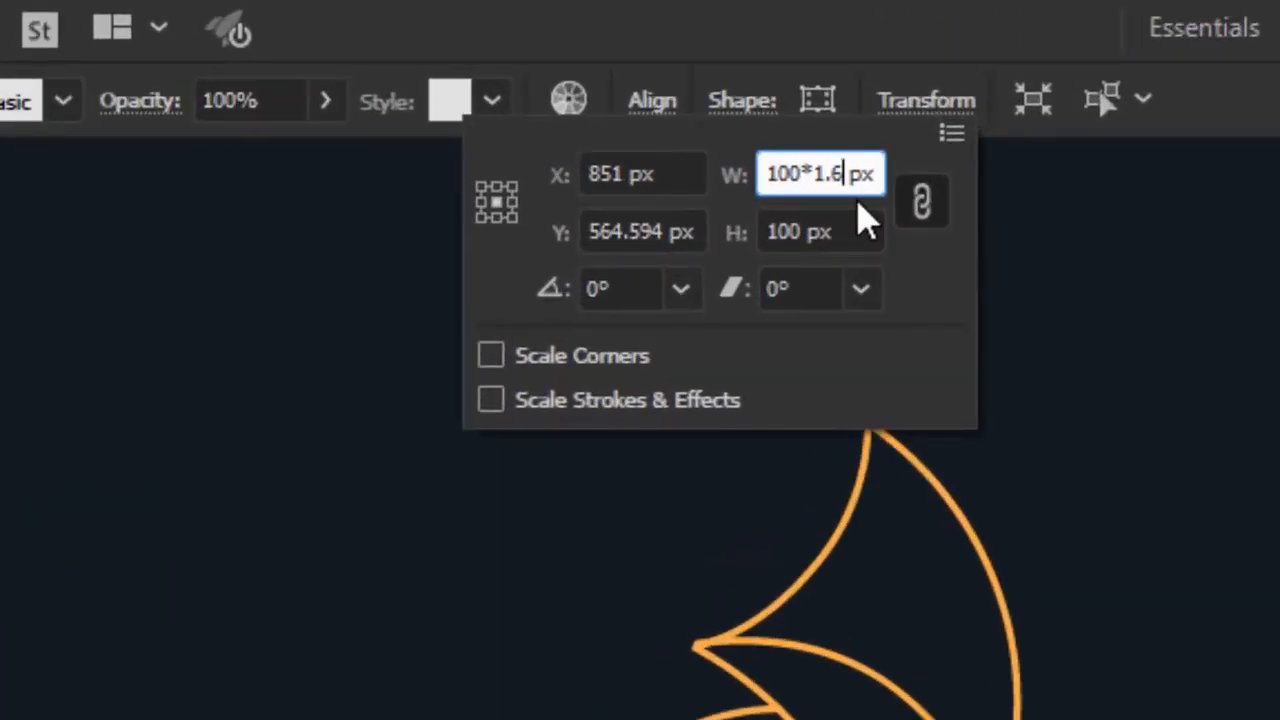
{"action": "type", "text": "18"}
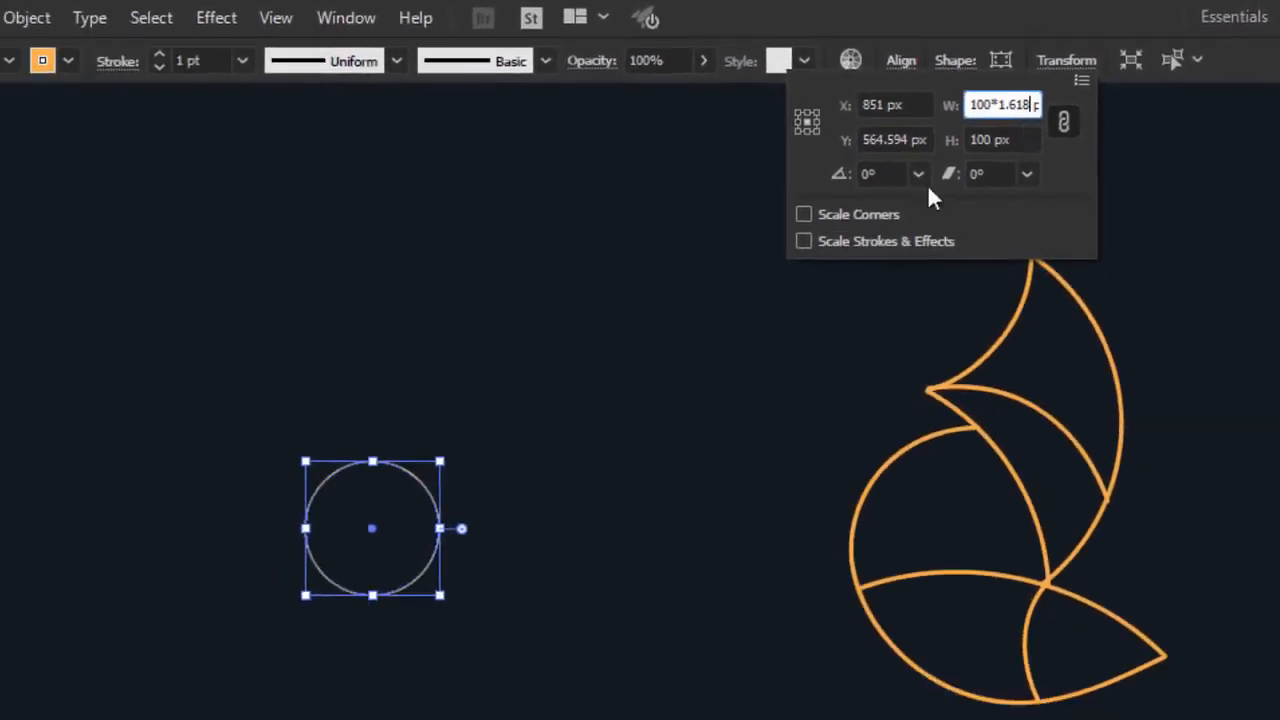
{"action": "key", "text": "alt+Return"}
{"action": "left_click", "coordinate": [626, 408]}
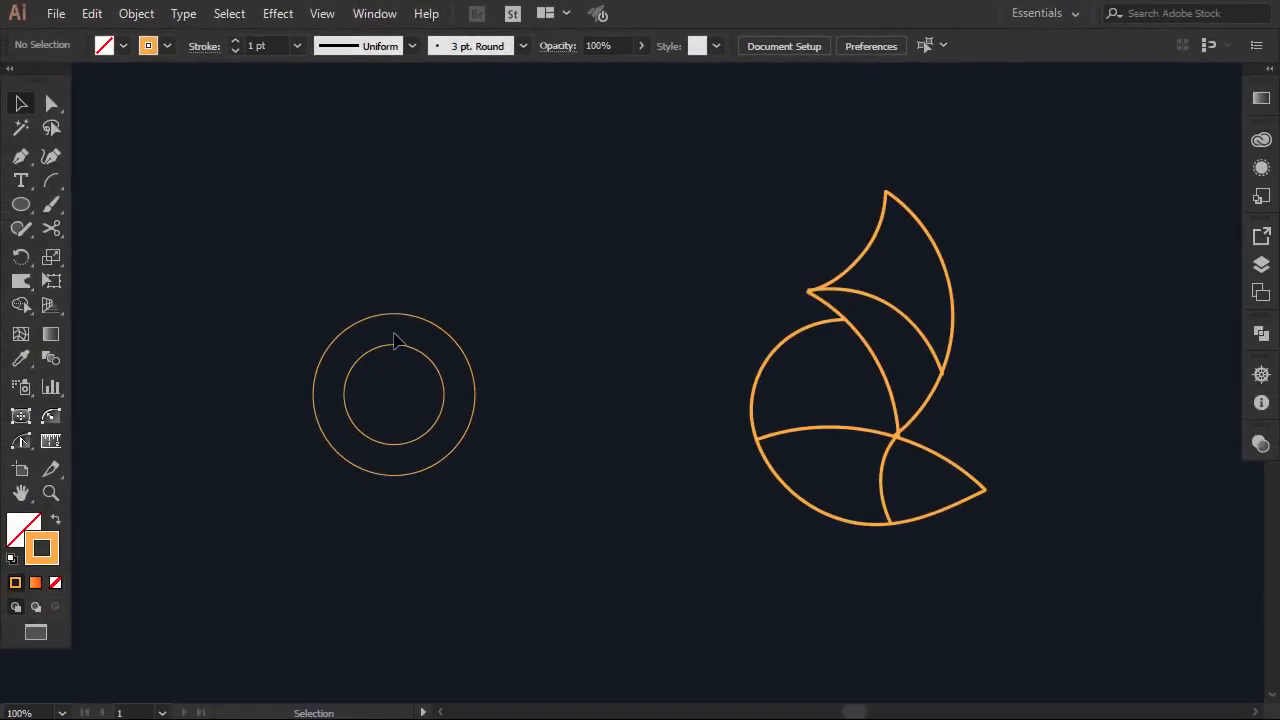
Add a smaller concentric circle with the width divided by 1.618 (61.805 px)
{"action": "left_click", "coordinate": [396, 347]}
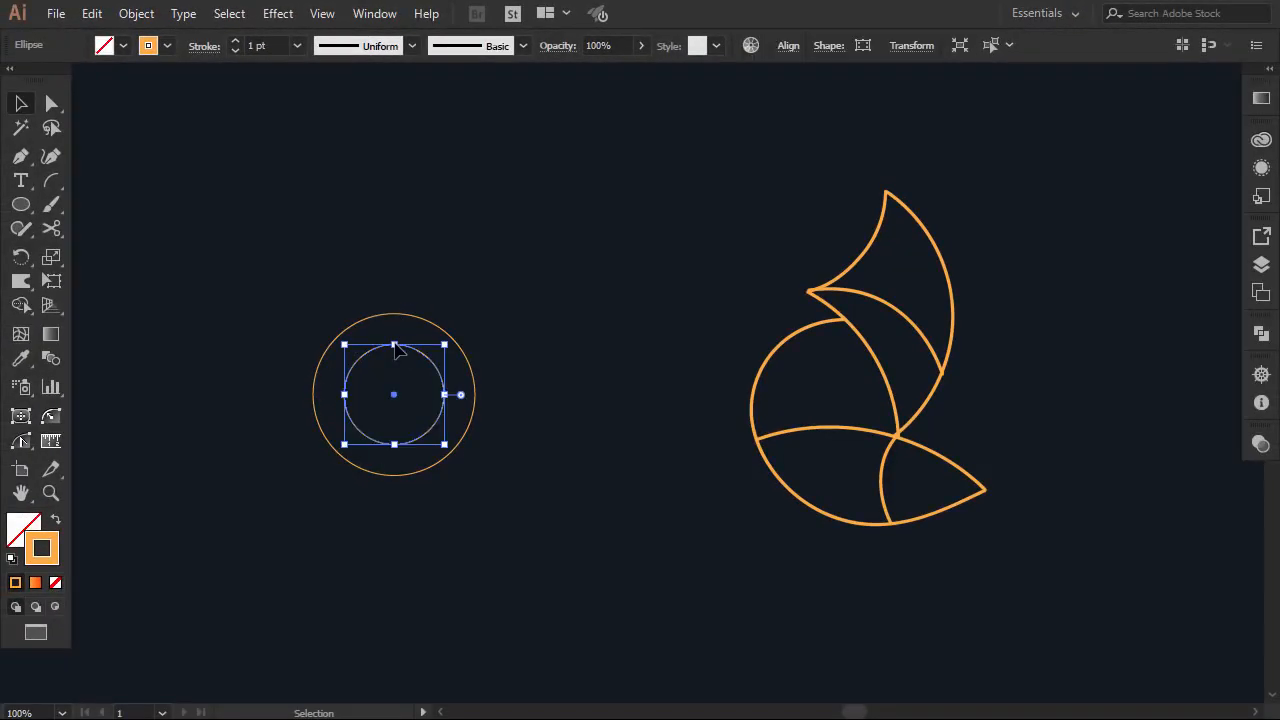
{"action": "key", "text": "a"}
{"action": "key", "text": "v"}
{"action": "key", "text": "a"}
{"action": "left_click", "coordinate": [912, 46]}
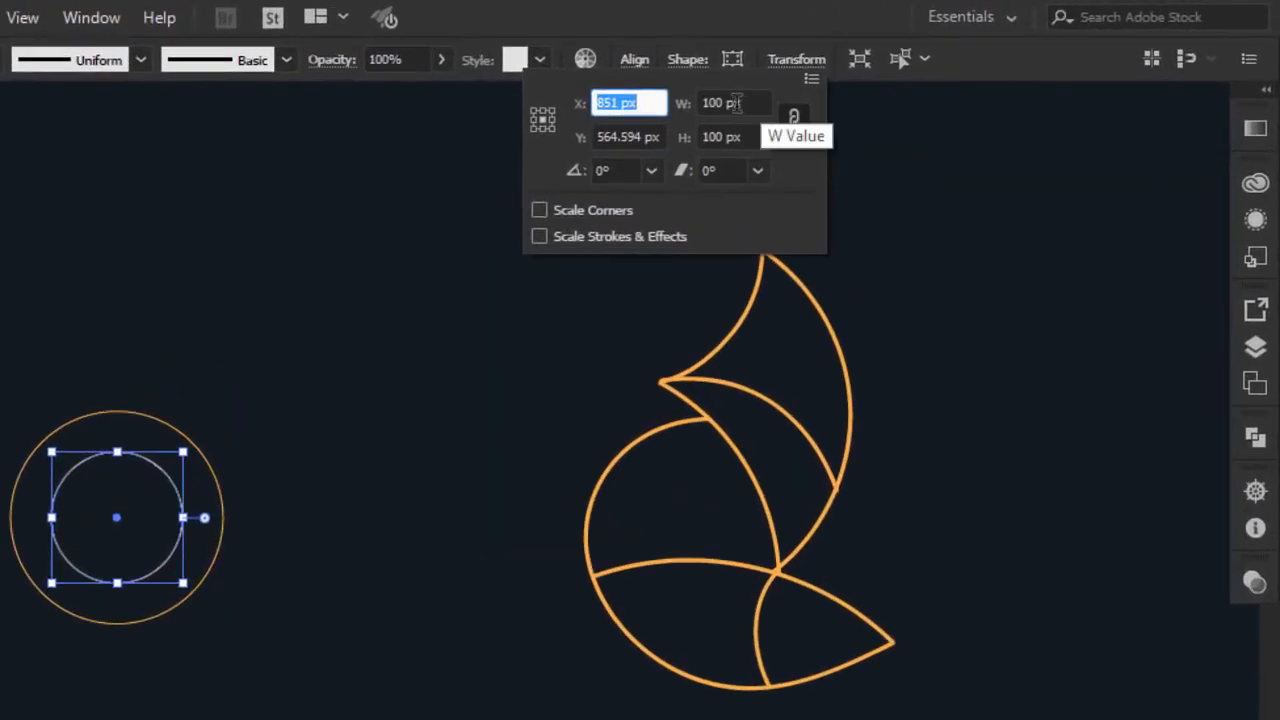
{"action": "left_click", "coordinate": [727, 104]}
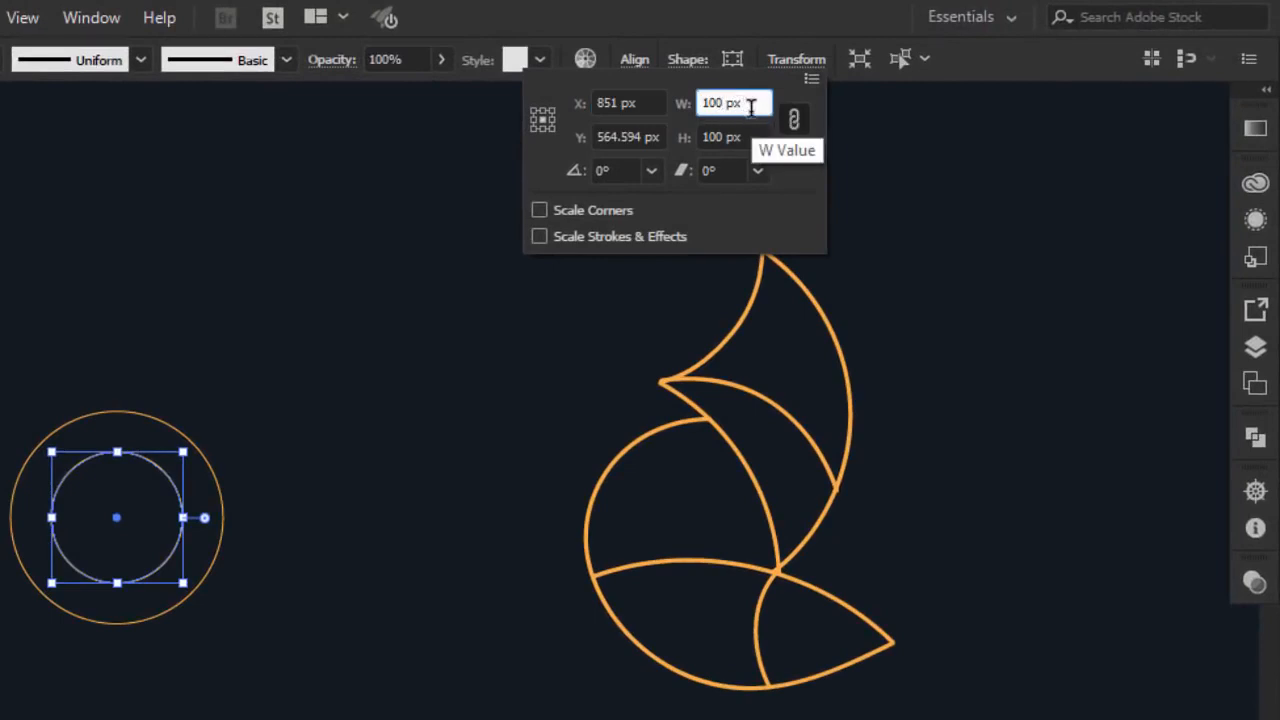
{"action": "type", "text": "/"}
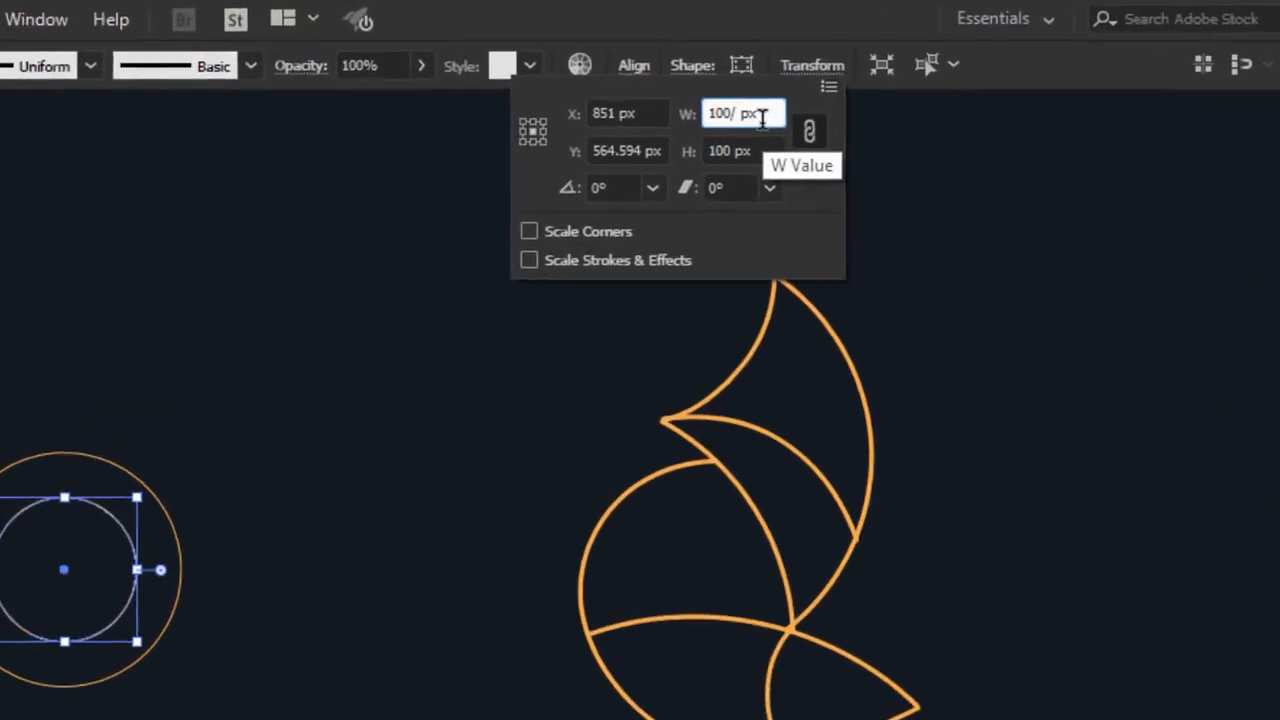
{"action": "type", "text": "1"}
{"action": "type", "text": ".618"}
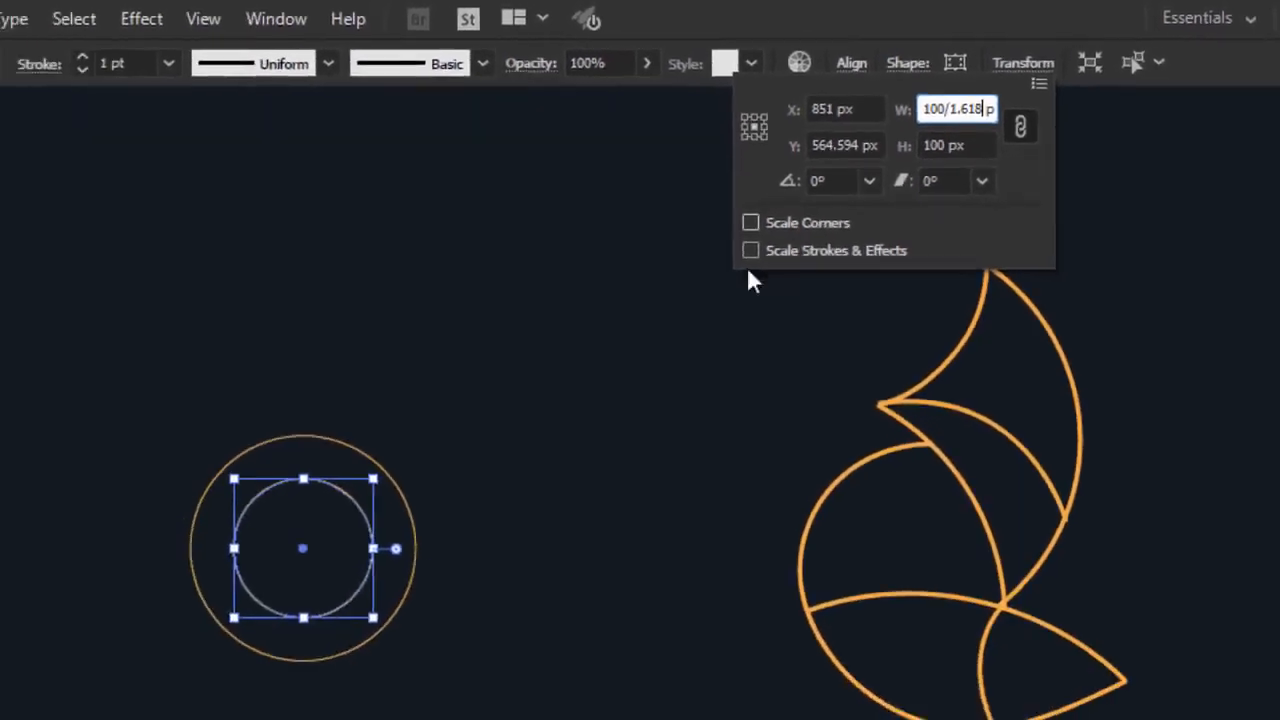
{"action": "key", "text": "Return"}
{"action": "left_click", "coordinate": [715, 355]}
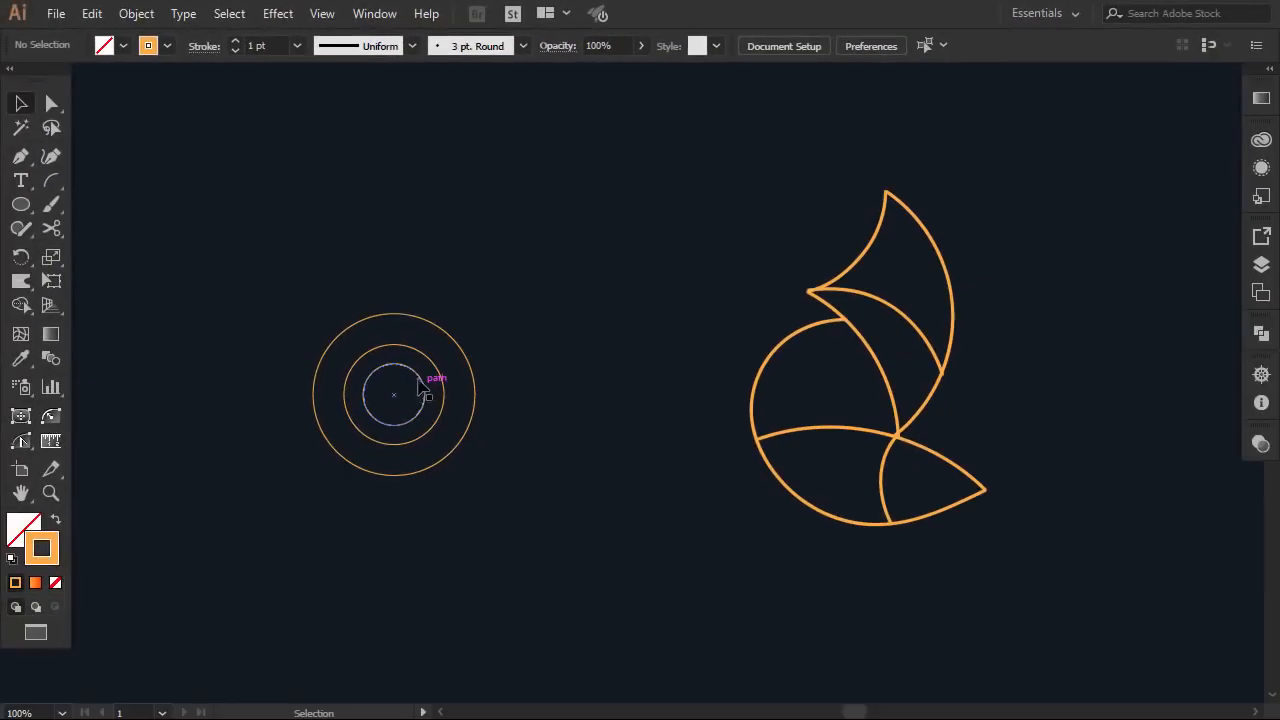
Add another smaller concentric copy of the smallest circle, again divided by 1.618
{"action": "left_click", "coordinate": [419, 374]}
{"action": "left_click", "coordinate": [911, 45]}
{"action": "type", "text": "/1.618"}
{"action": "key", "text": "alt+Return"}
{"action": "left_click", "coordinate": [657, 266]}
{"action": "left_click", "coordinate": [451, 337]}
Add two larger concentric copies, each ×1.618, and marquee-select all the circles
{"action": "left_click", "coordinate": [911, 45]}
{"action": "left_click", "coordinate": [874, 79]}
{"action": "type", "text": "*1.618"}
{"action": "key", "text": "alt+Return"}
{"action": "left_click", "coordinate": [911, 45]}
{"action": "left_click", "coordinate": [900, 80]}
{"action": "type", "text": "*1.618"}
{"action": "key", "text": "alt+Return"}
{"action": "left_click", "coordinate": [712, 285]}
{"action": "left_click_drag", "start_coordinate": [651, 185], "coordinate": [165, 630]}
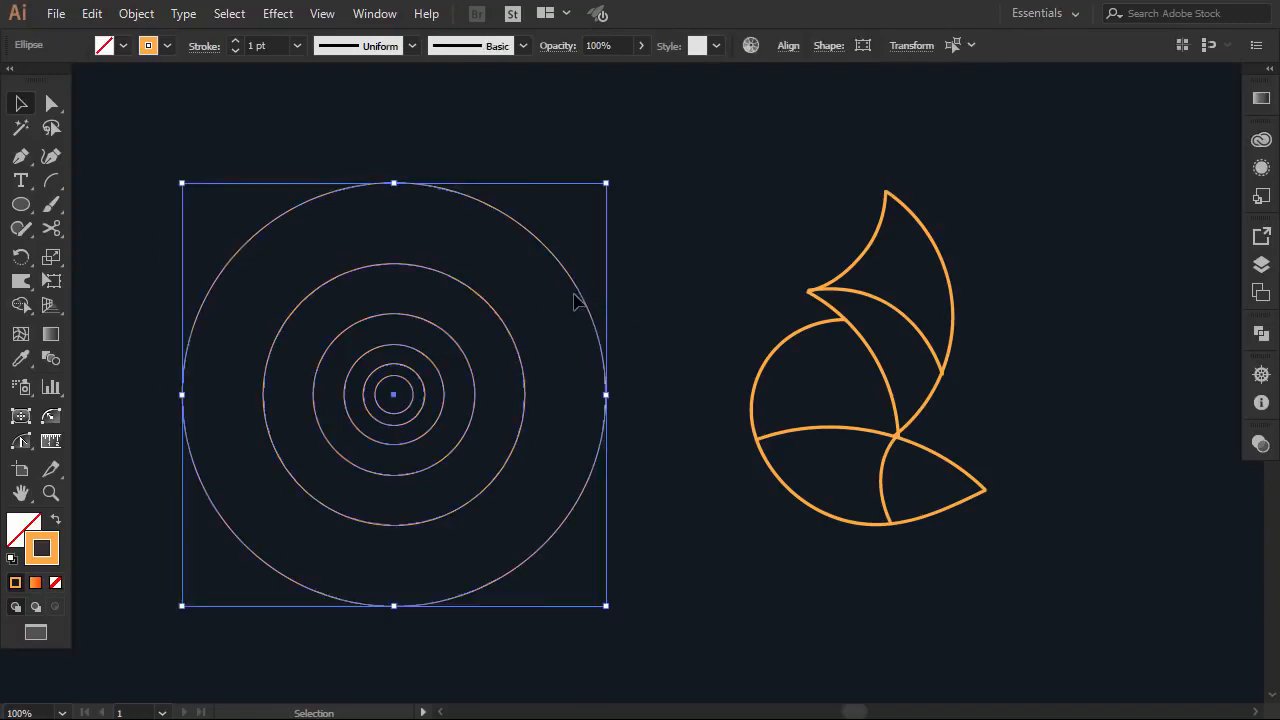
Copy the circle set onto the fox, scale it down to the fox's height, and copy it back left
{"action": "left_click_drag", "start_coordinate": [578, 298], "coordinate": [1066, 265]}
{"action": "left_click_drag", "start_coordinate": [1094, 155], "coordinate": [1061, 188]}
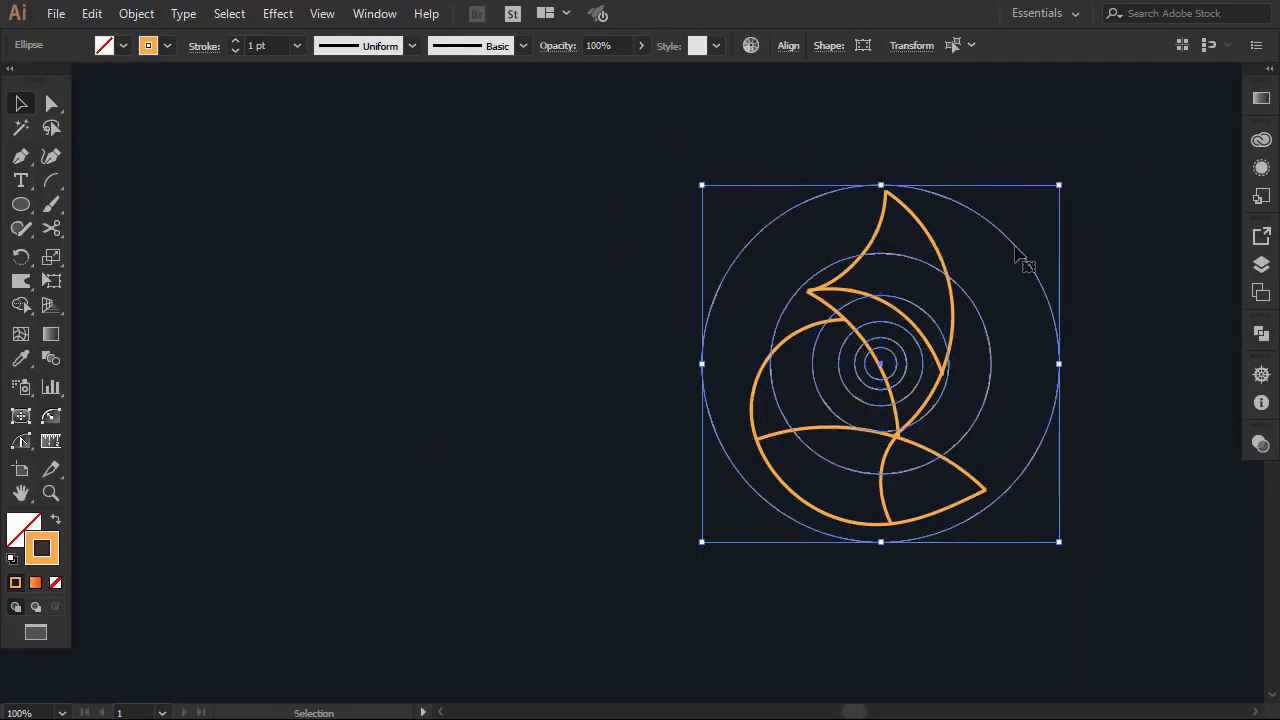
{"action": "left_click_drag", "start_coordinate": [1016, 256], "coordinate": [557, 257]}
Set the circles' stroke colour to white and stroke weight to 2 pt
{"action": "left_click", "coordinate": [167, 46]}
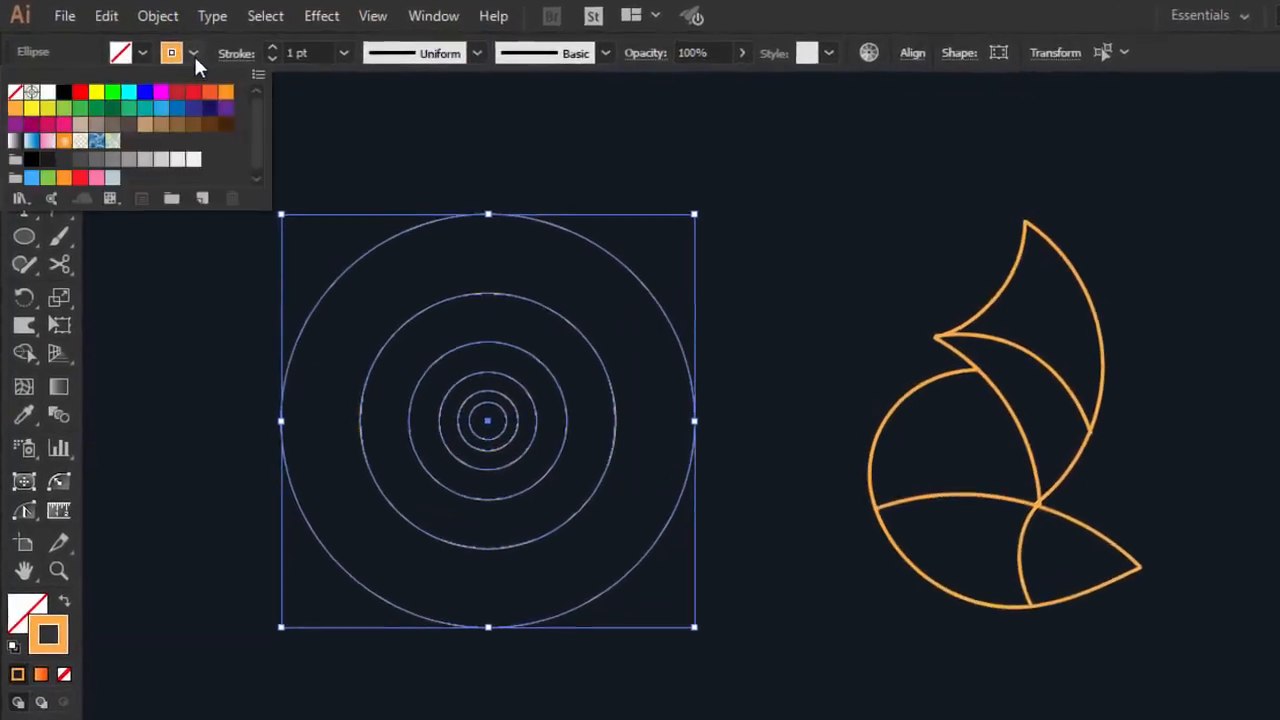
{"action": "left_click", "coordinate": [47, 91]}
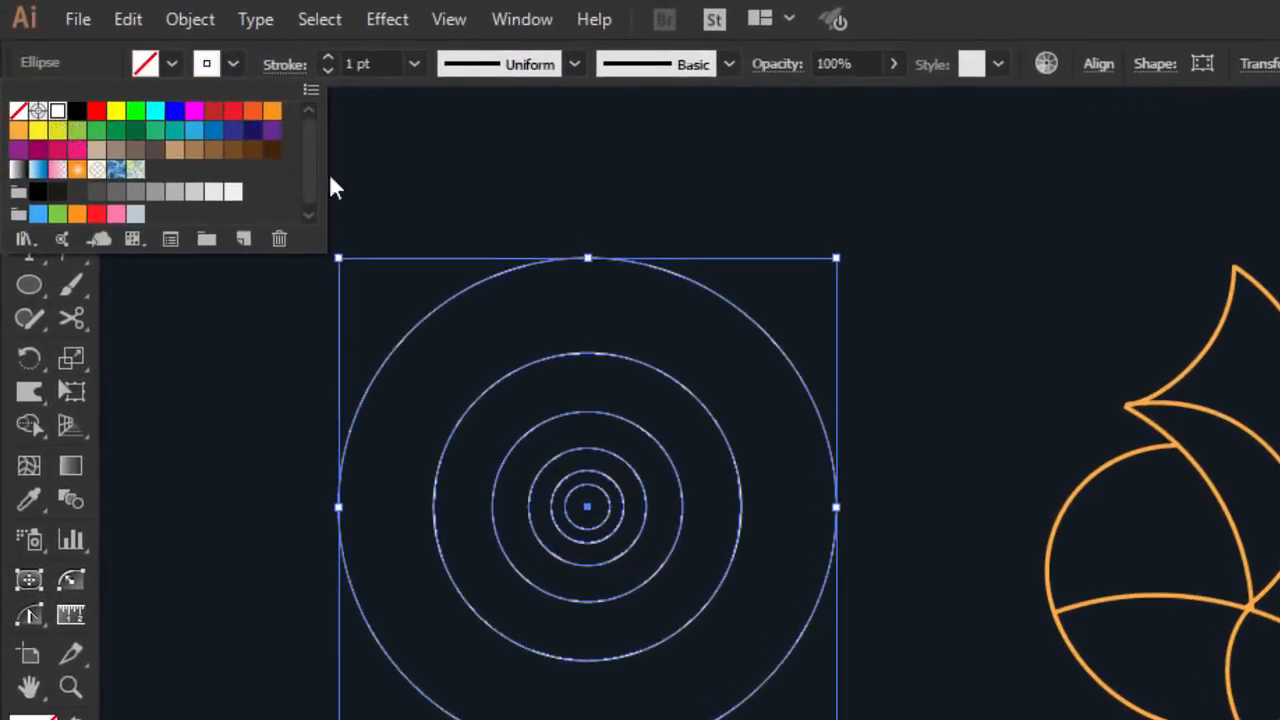
{"action": "left_click", "coordinate": [390, 190]}
{"action": "left_click", "coordinate": [330, 60]}
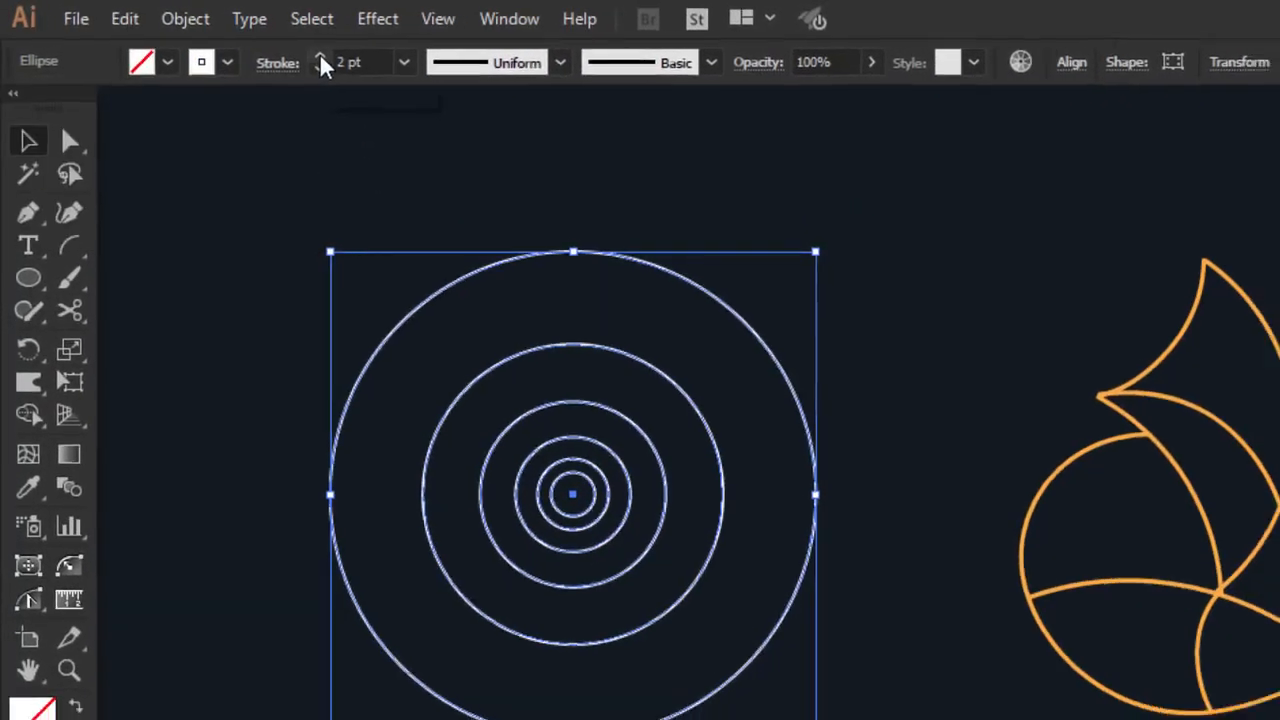
{"action": "left_click", "coordinate": [570, 214]}
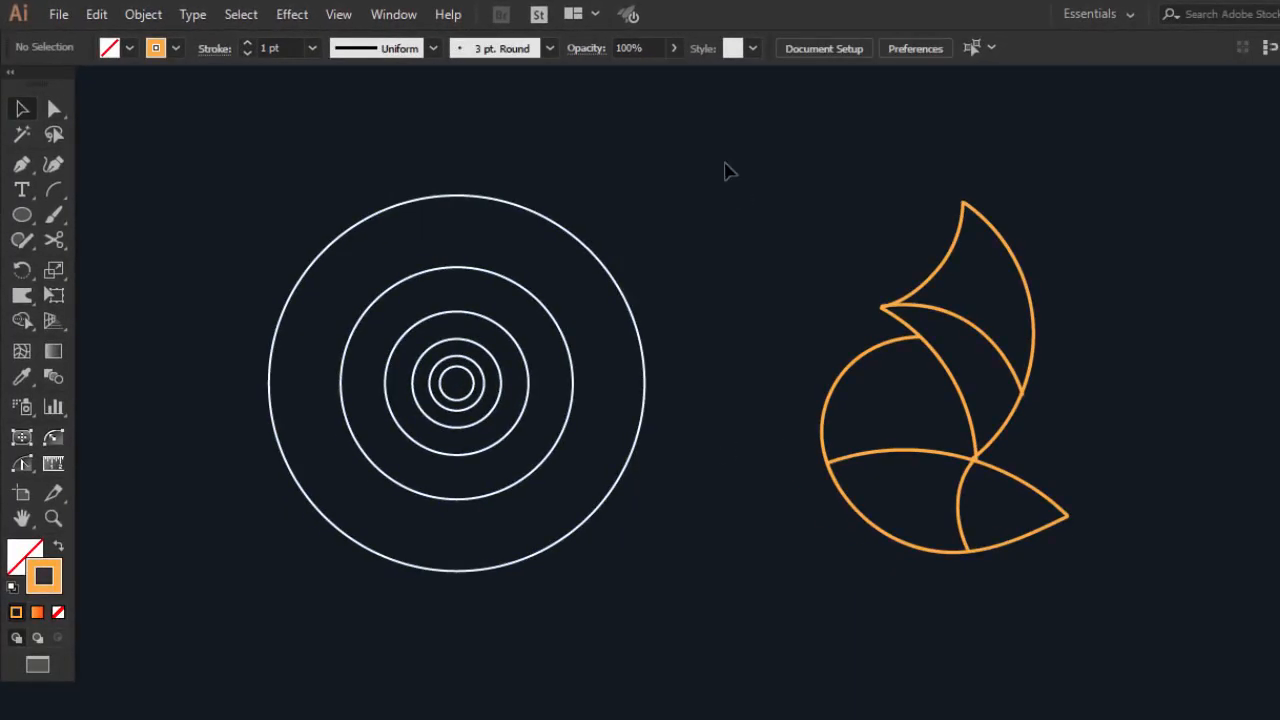
Switch the fox artwork to the Basic brush and lock it with Object > Lock > Selection
{"action": "left_click_drag", "start_coordinate": [728, 172], "coordinate": [1100, 571]}
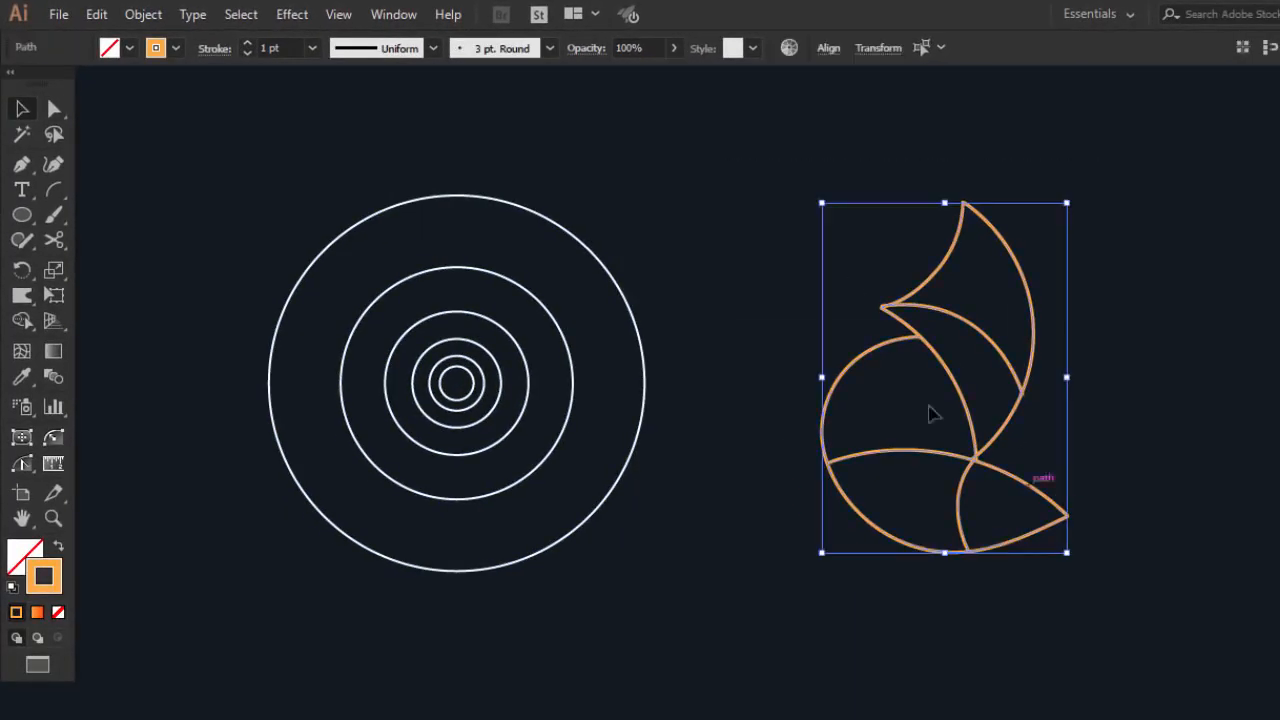
{"action": "left_click", "coordinate": [493, 55]}
{"action": "left_click", "coordinate": [372, 130]}
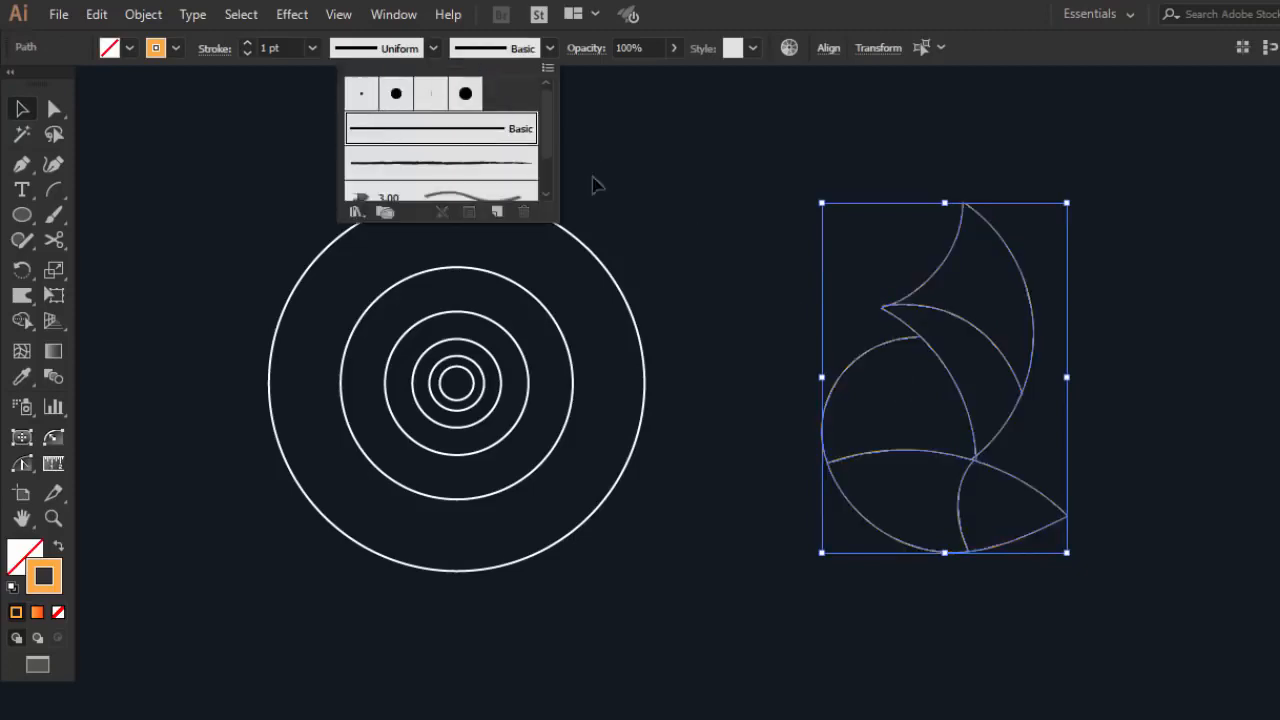
{"action": "left_click", "coordinate": [133, 15]}
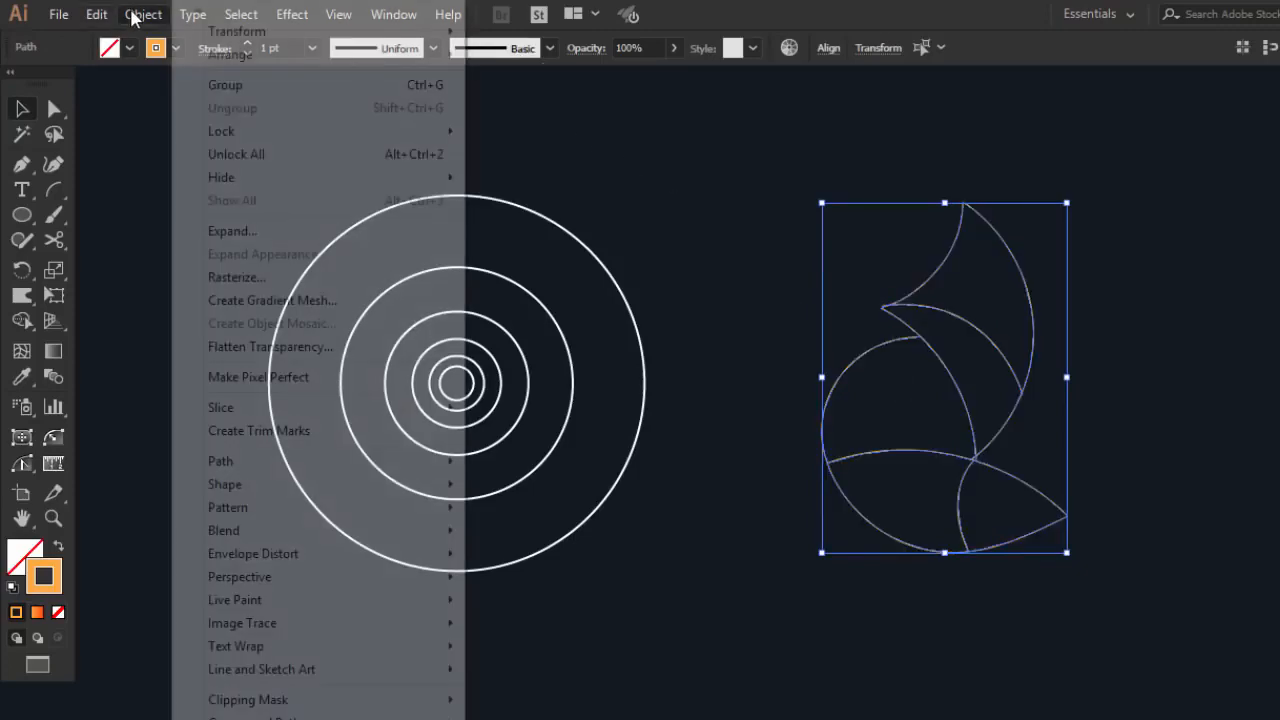
{"action": "mouse_move", "coordinate": [266, 137]}
{"action": "left_click", "coordinate": [505, 133]}
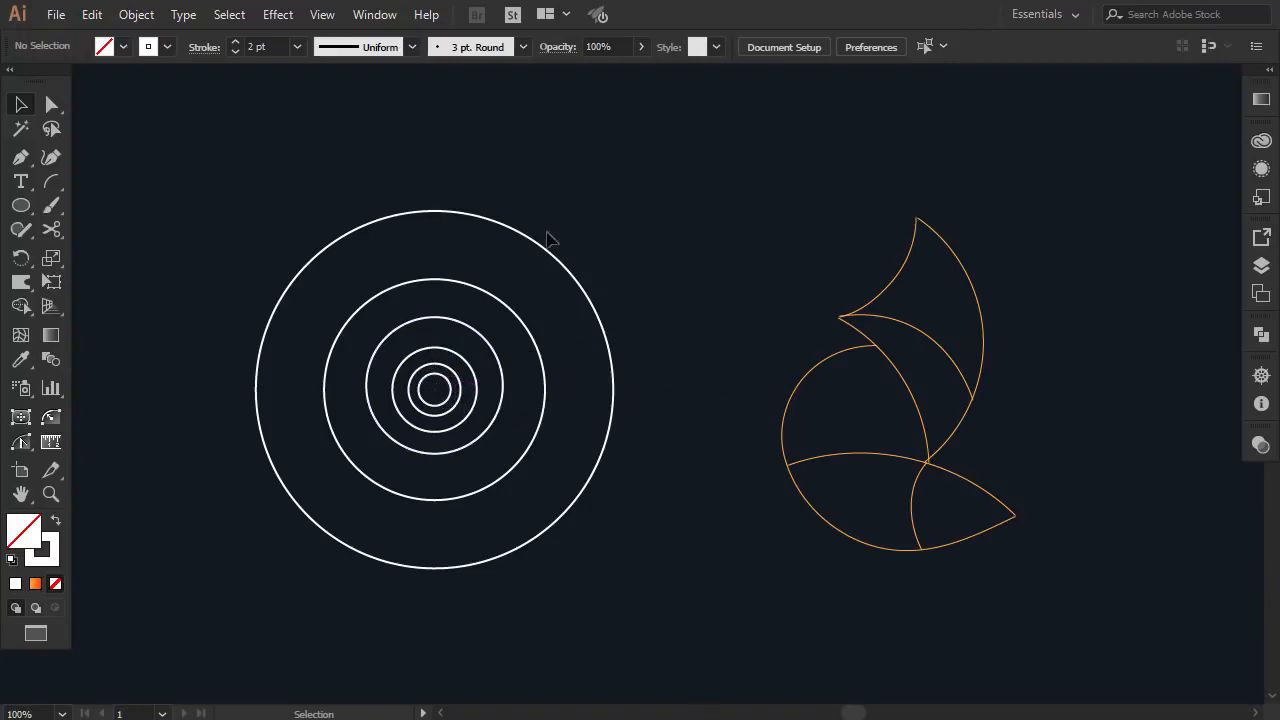
Copy the second circle over the fox and nudge it with arrow keys to fit the body curve
{"action": "left_click_drag", "start_coordinate": [512, 311], "coordinate": [960, 367]}
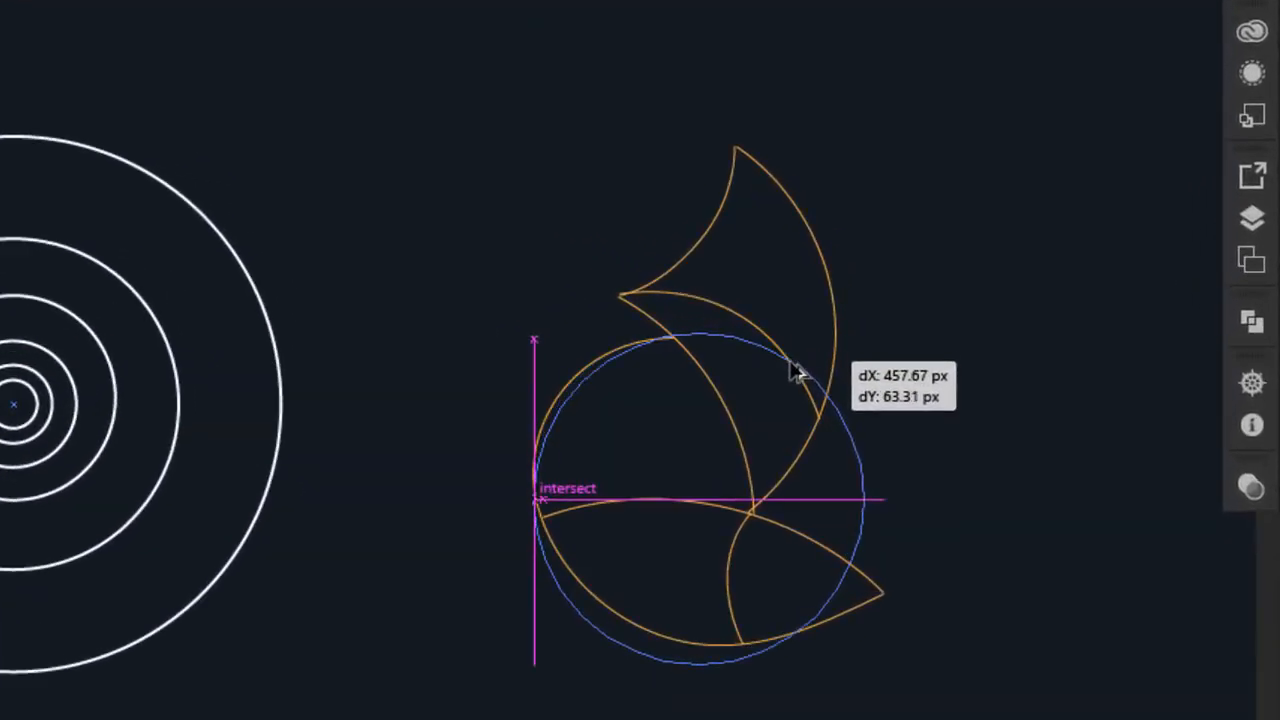
{"action": "left_click_drag", "start_coordinate": [795, 371], "coordinate": [797, 372]}
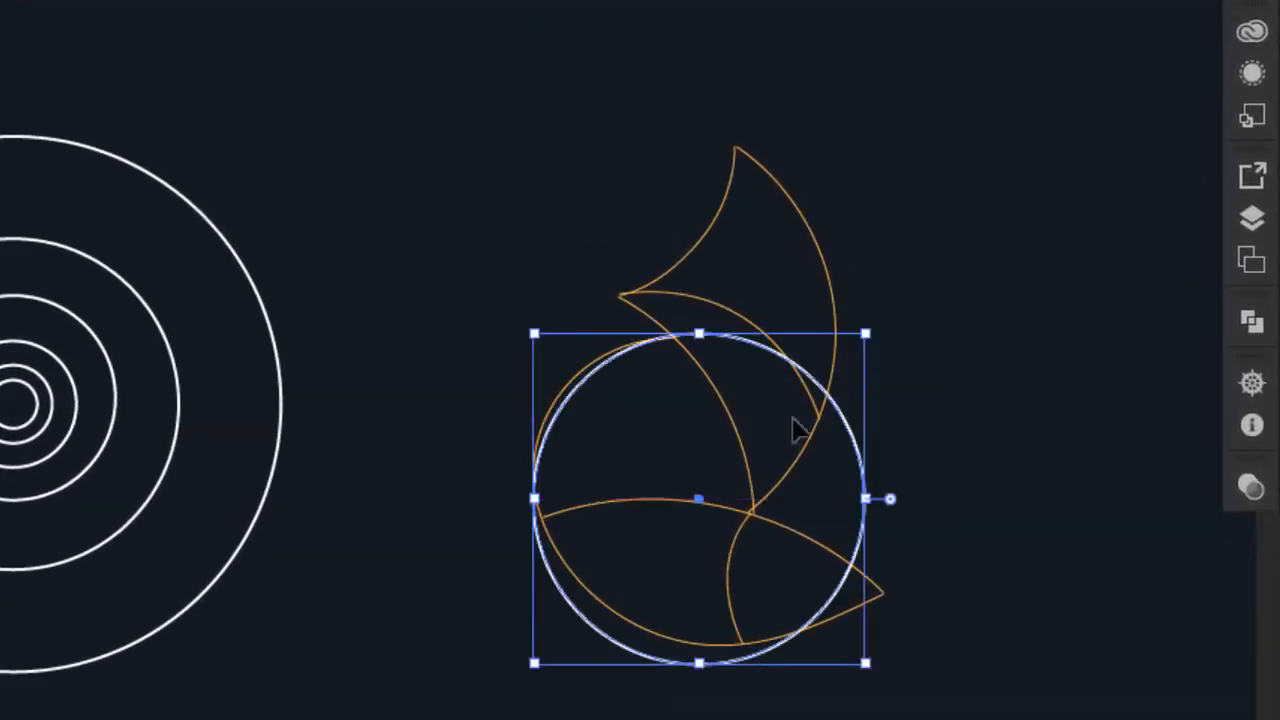
{"action": "key", "text": "Up"}
{"action": "key", "text": "Left"}
{"action": "key", "text": "Left"}
{"action": "key", "text": "Left"}
{"action": "key", "text": "Left"}
{"action": "key", "text": "Up"}
{"action": "key", "text": "Right"}
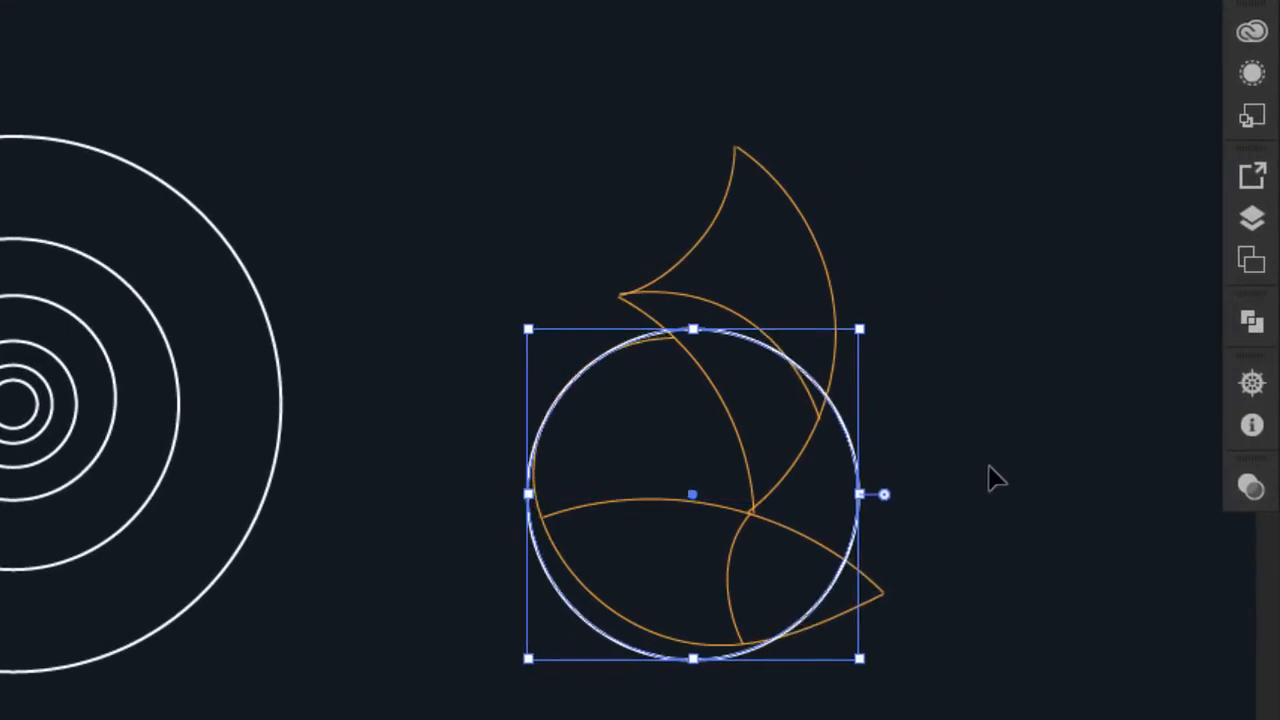
{"action": "key", "text": "Right"}
{"action": "key", "text": "Right"}
{"action": "key", "text": "Down"}
{"action": "key", "text": "Down"}
{"action": "key", "text": "Down"}
{"action": "key", "text": "Down"}
{"action": "key", "text": "Left"}
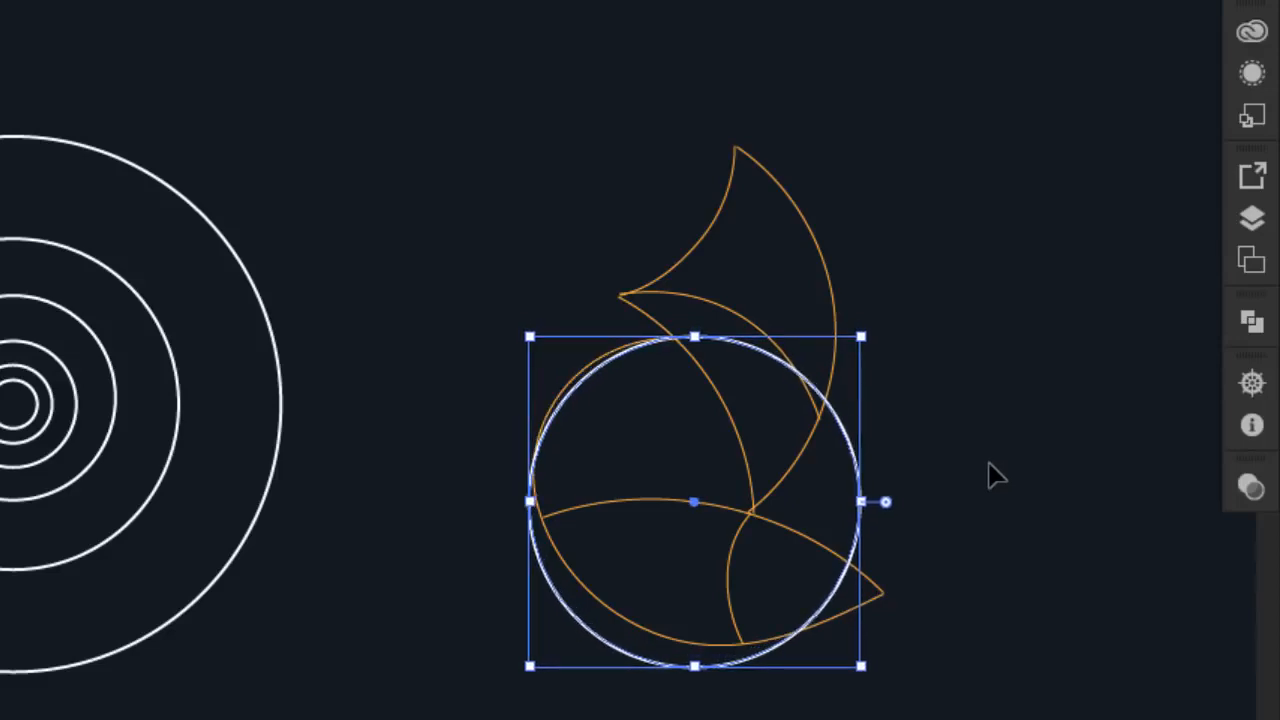
{"action": "key", "text": "Left"}
{"action": "left_click", "coordinate": [1012, 468]}
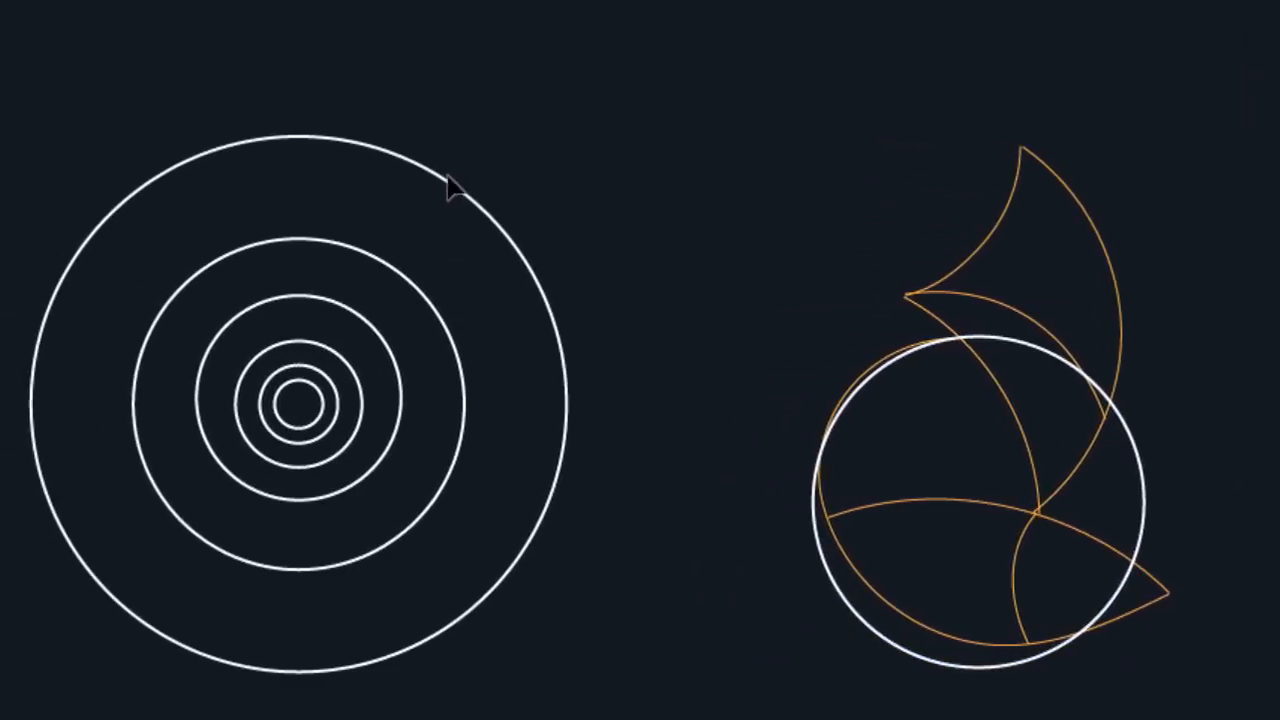
Place a large outer circle under the fox and a second-circle copy over its upper body
{"action": "left_click_drag", "start_coordinate": [443, 194], "coordinate": [891, 371]}
{"action": "left_click", "coordinate": [1062, 338]}
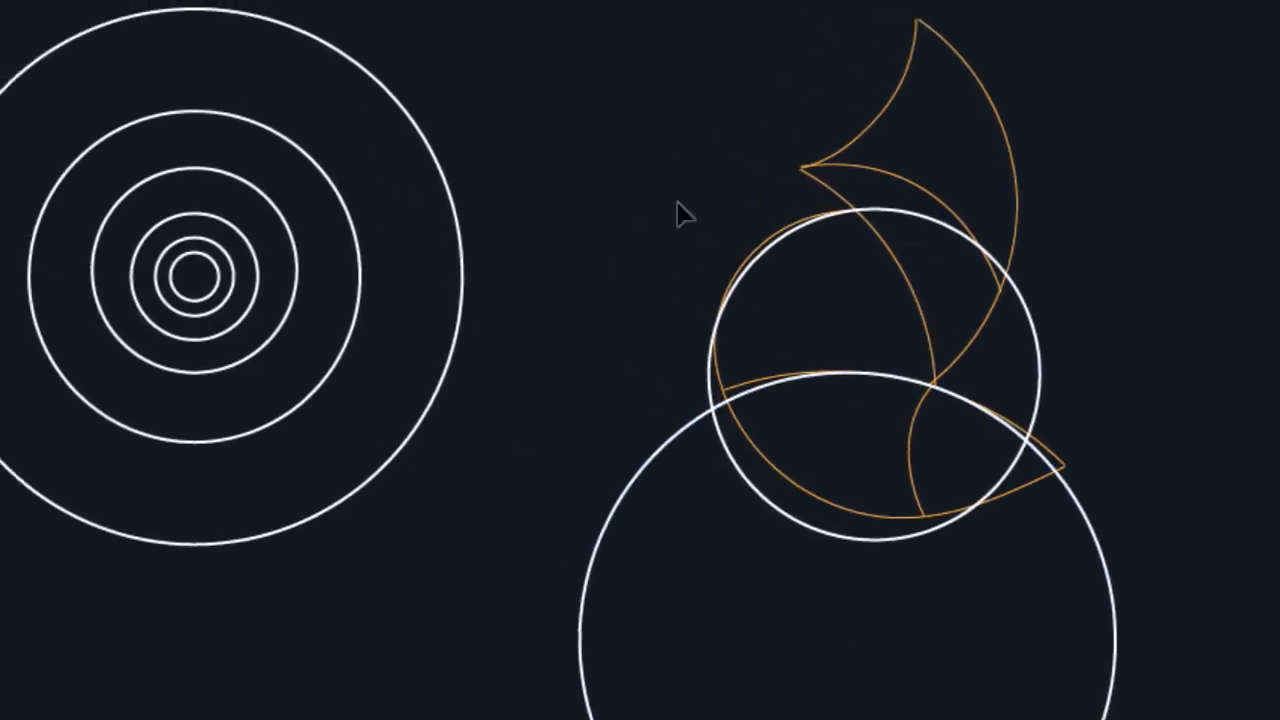
{"action": "left_click_drag", "start_coordinate": [305, 151], "coordinate": [635, 160]}
{"action": "left_click_drag", "start_coordinate": [780, 233], "coordinate": [818, 277]}
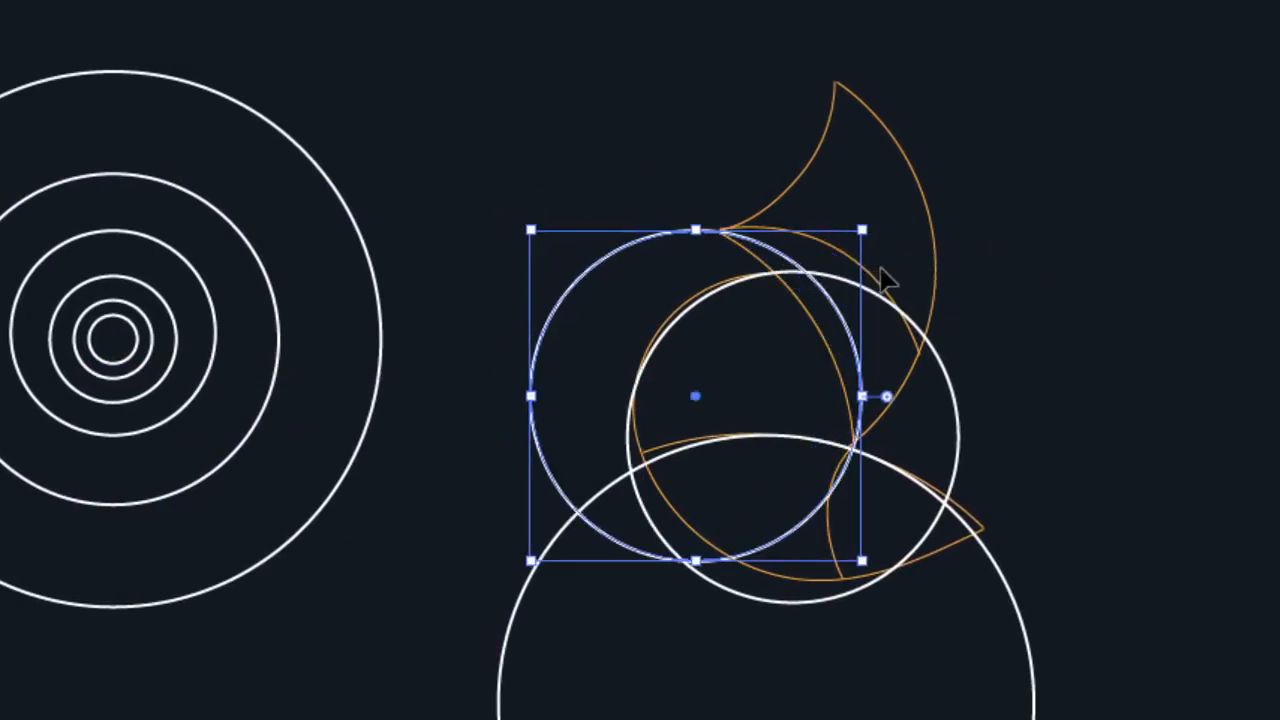
{"action": "left_click", "coordinate": [977, 282]}
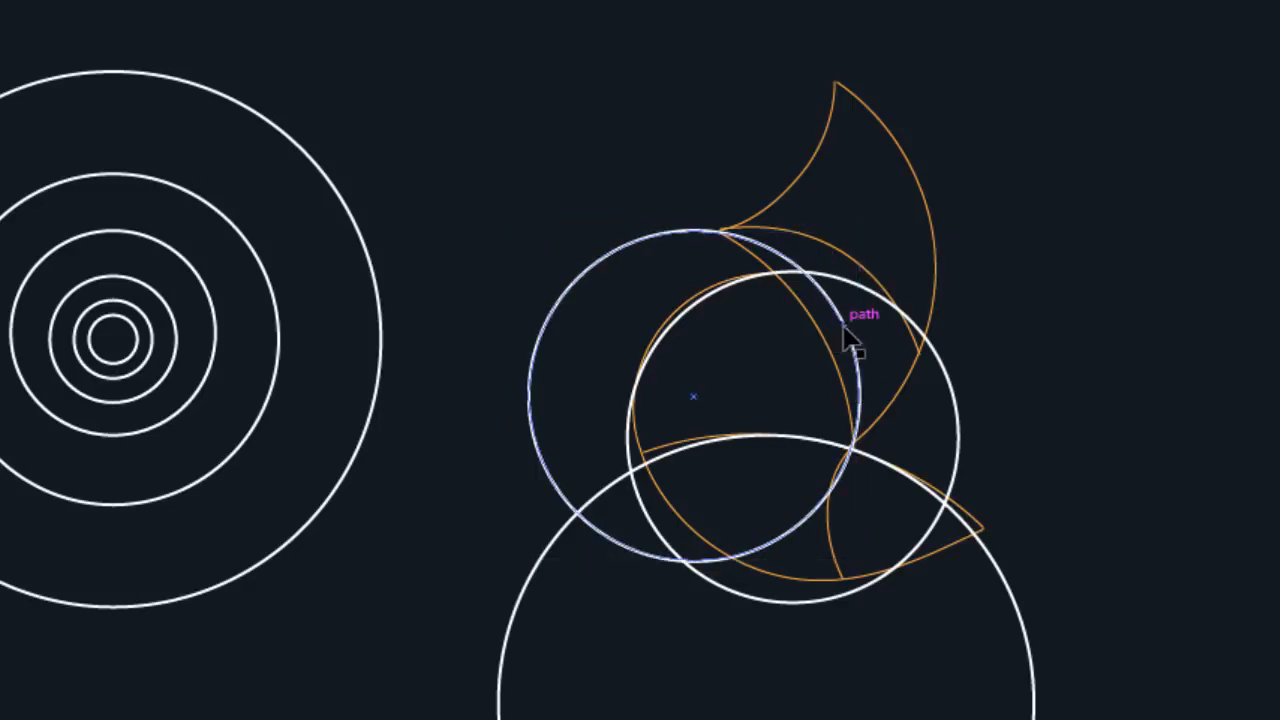
Marquee-select the three guide circles over the fox
{"action": "left_click", "coordinate": [848, 340]}
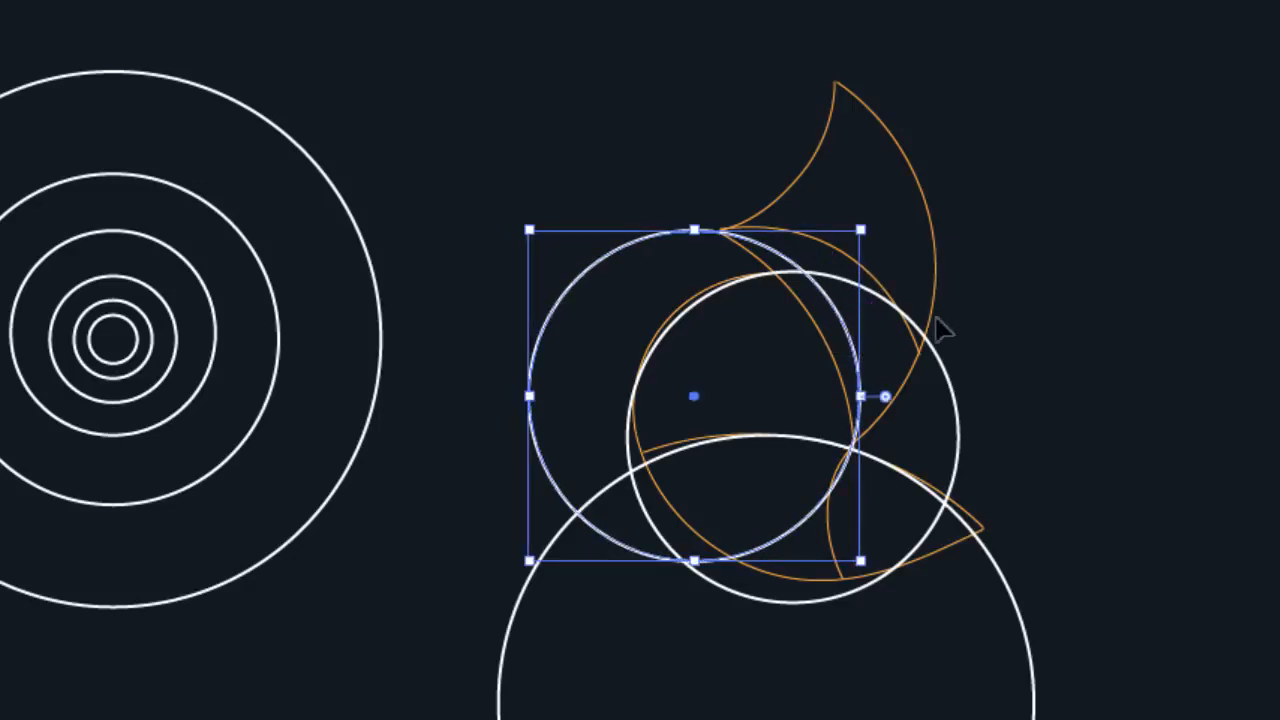
{"action": "left_click", "coordinate": [1040, 338]}
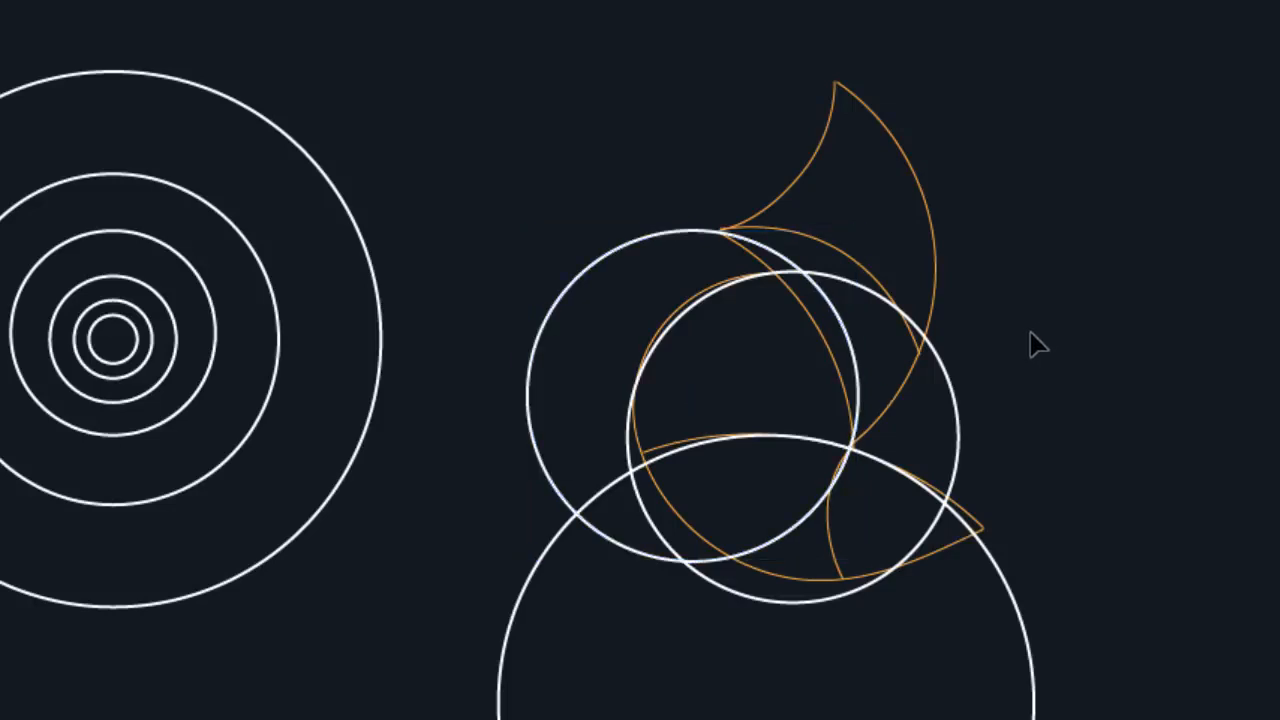
{"action": "left_click_drag", "start_coordinate": [1003, 293], "coordinate": [580, 612]}
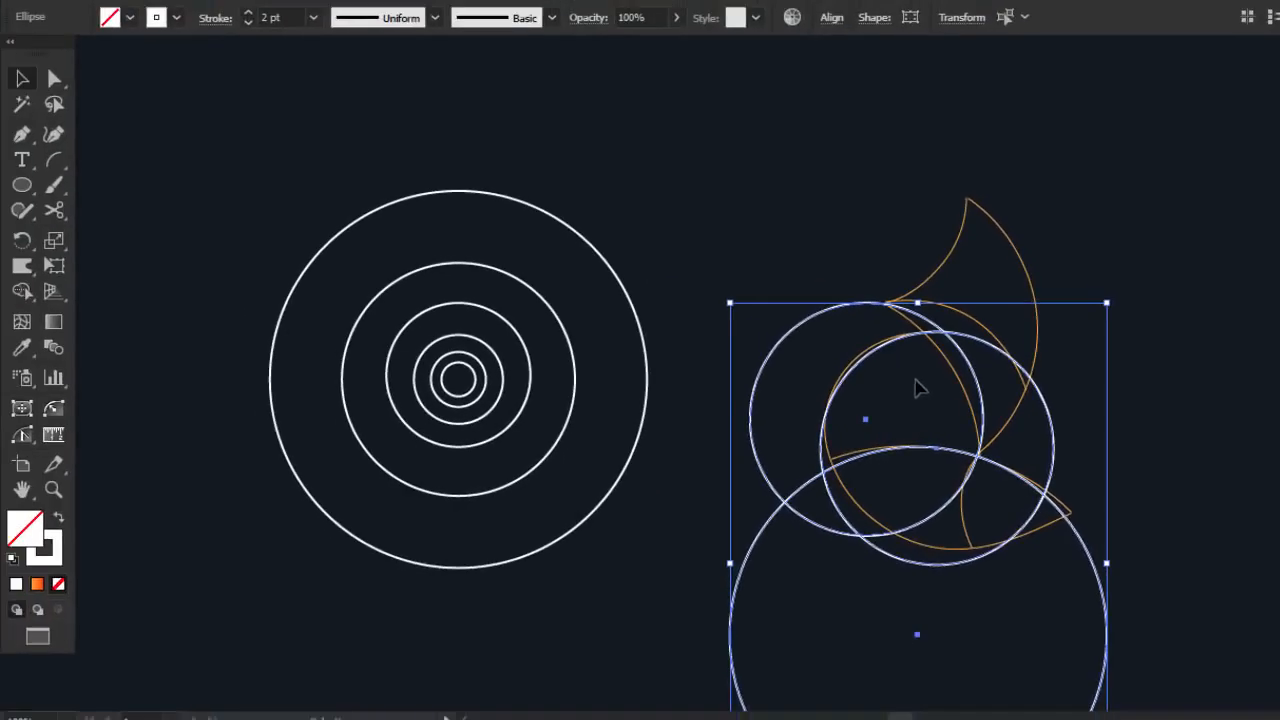
Merge the upper and lower circle overlap regions with the Shape Builder tool
{"action": "left_click", "coordinate": [31, 277]}
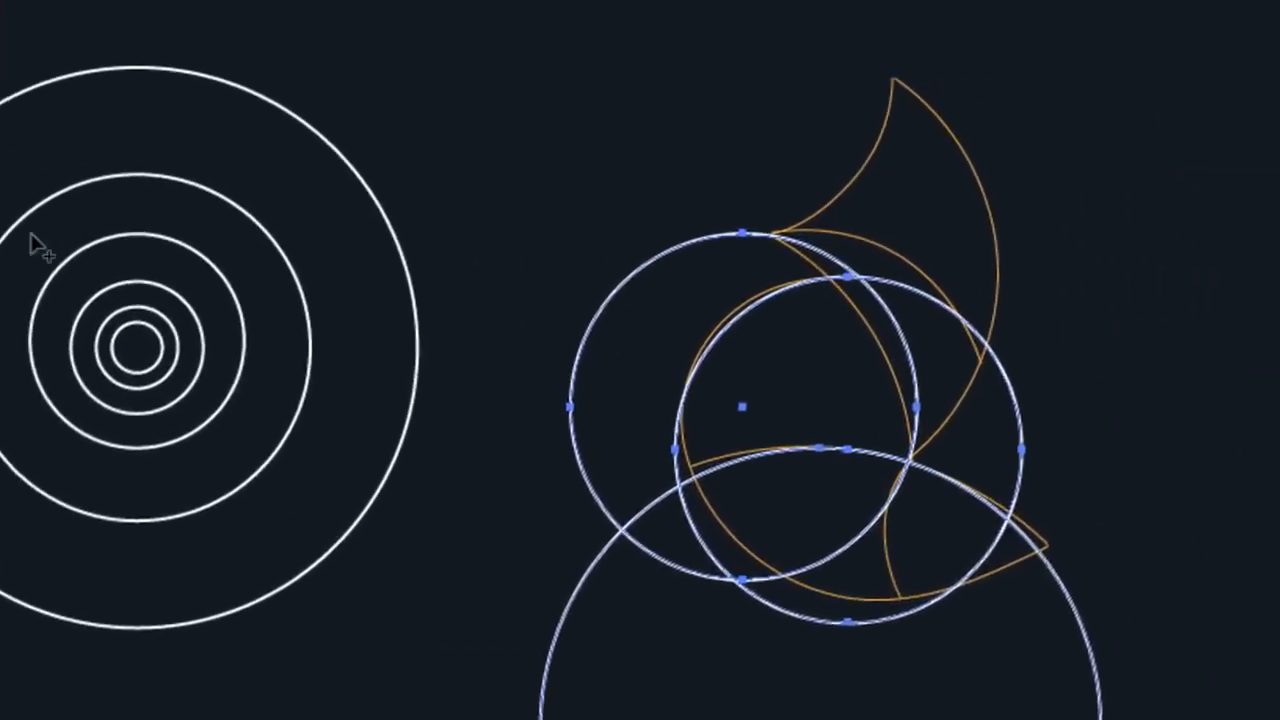
{"action": "mouse_move", "coordinate": [677, 372]}
{"action": "left_mouse_down"}
{"action": "mouse_move", "coordinate": [713, 371]}
{"action": "mouse_move", "coordinate": [729, 386]}
{"action": "left_mouse_up"}
{"action": "left_click_drag", "start_coordinate": [658, 489], "coordinate": [795, 535]}
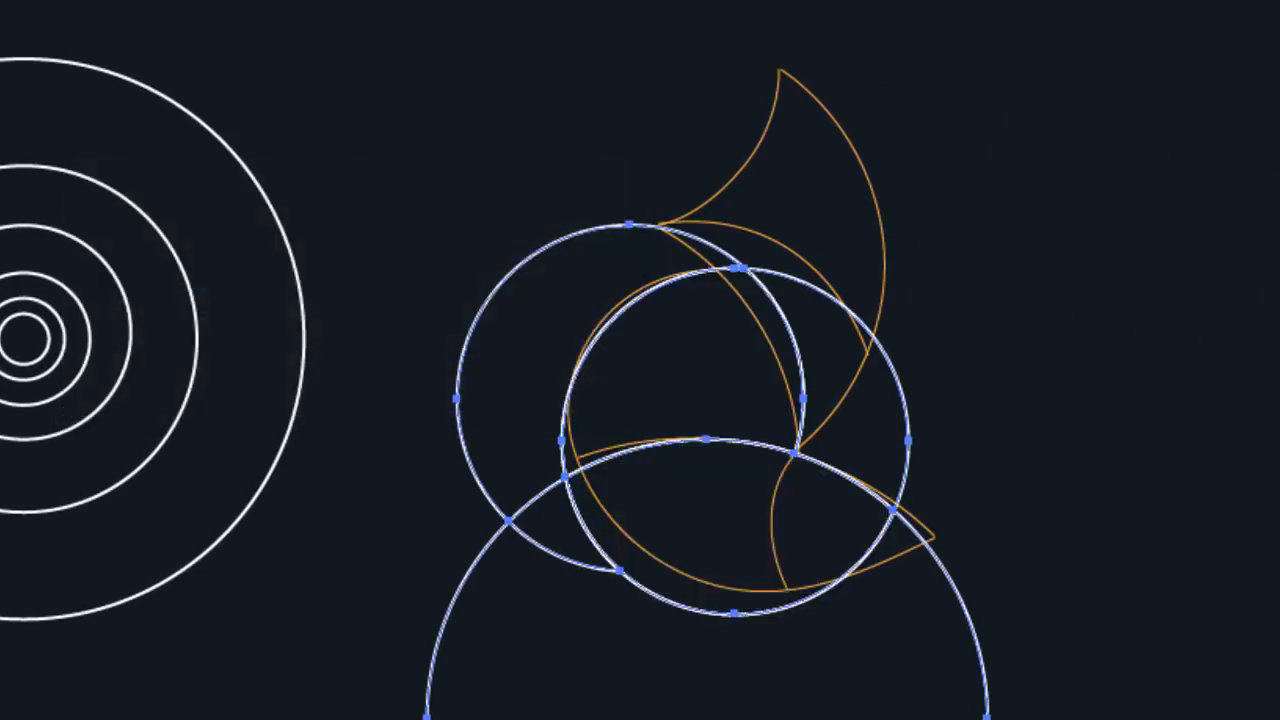
{"action": "key", "text": "v"}
{"action": "left_click", "coordinate": [486, 266]}
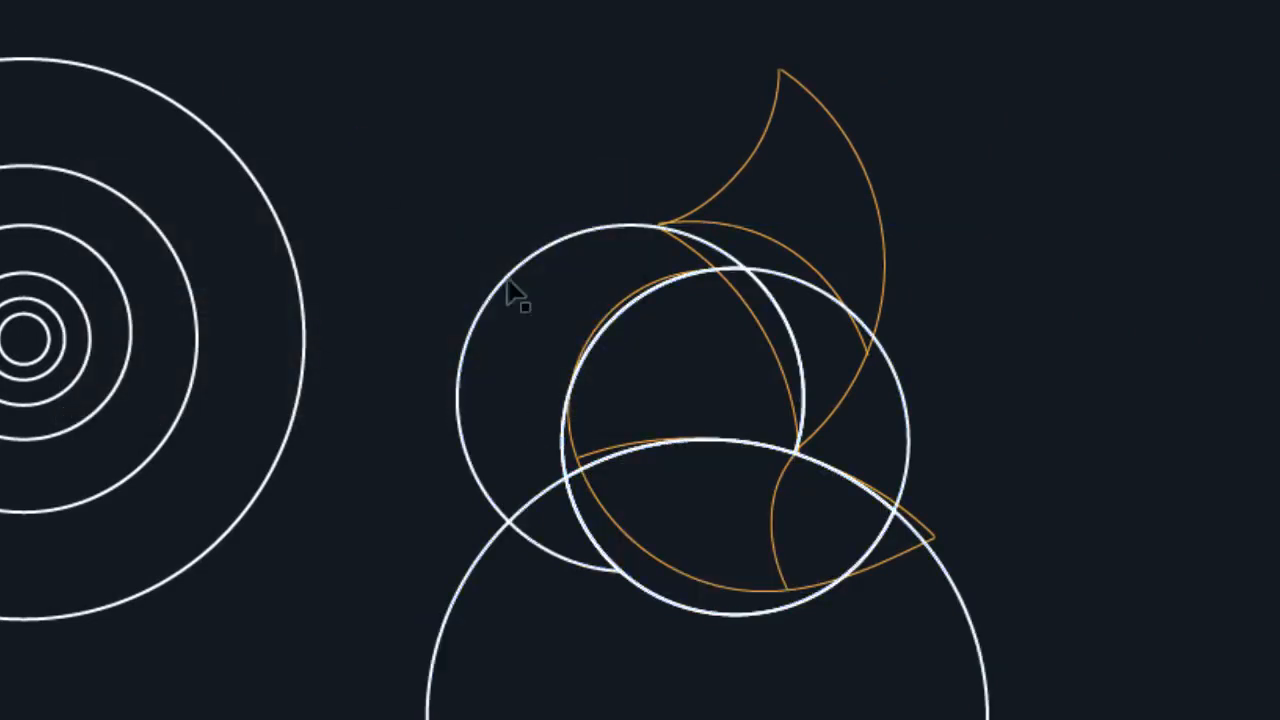
Delete the leftover crescents and arc, then stroke the body outline light blue (24bafc)
{"action": "left_click", "coordinate": [523, 268]}
{"action": "key", "text": "Delete"}
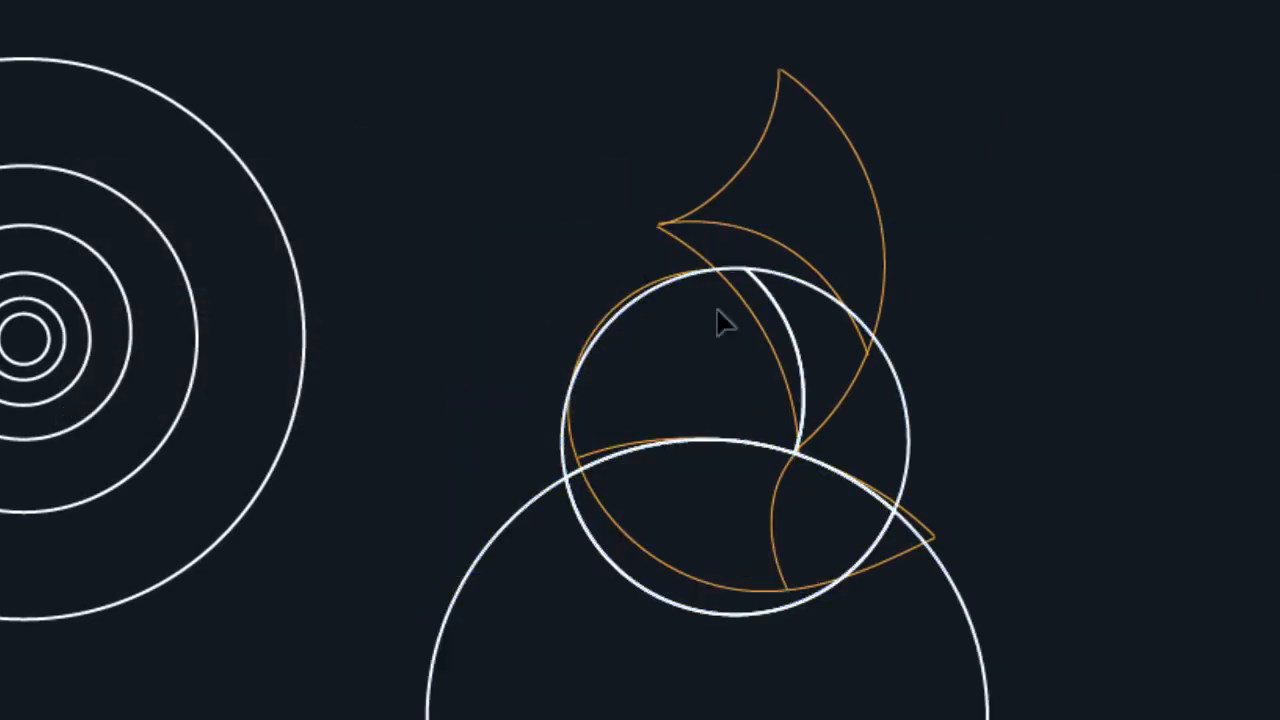
{"action": "left_click", "coordinate": [881, 347]}
{"action": "key", "text": "Delete"}
{"action": "left_click", "coordinate": [931, 548]}
{"action": "key", "text": "Delete"}
{"action": "left_click", "coordinate": [720, 605]}
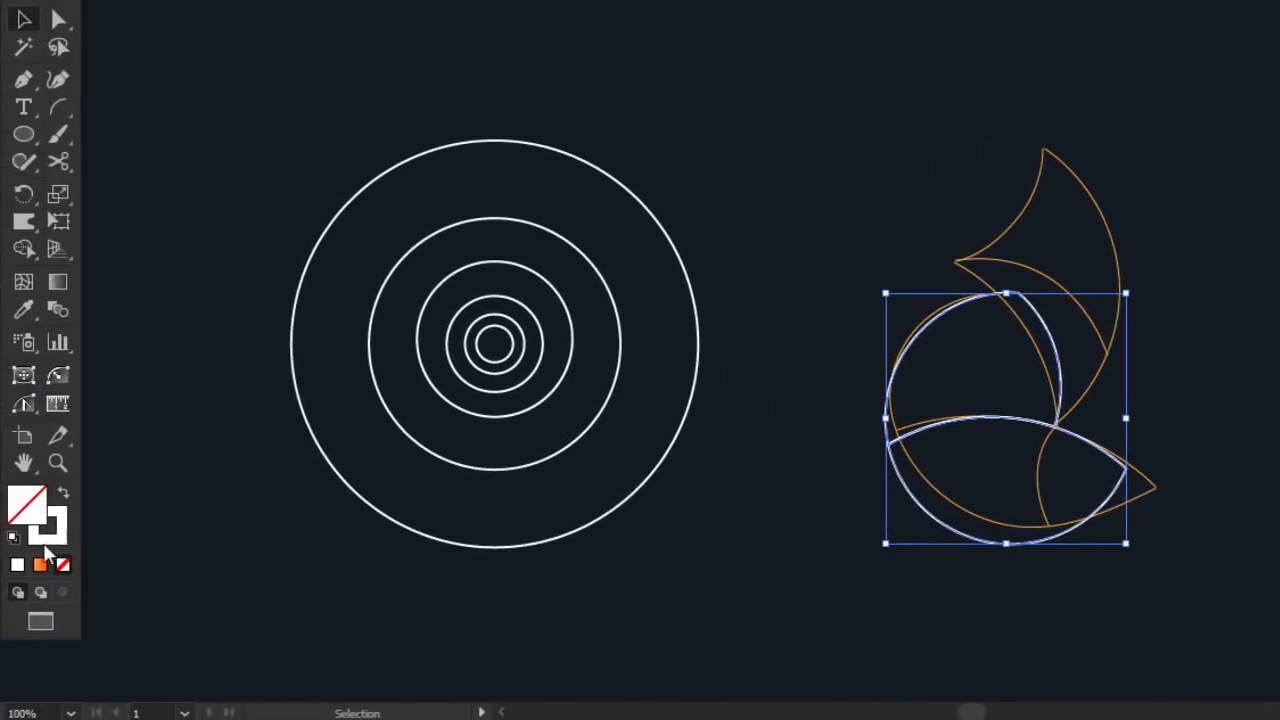
{"action": "double_click", "coordinate": [33, 538]}
{"action": "mouse_move", "coordinate": [669, 242]}
{"action": "left_mouse_down"}
{"action": "mouse_move", "coordinate": [720, 186]}
{"action": "mouse_move", "coordinate": [698, 177]}
{"action": "left_mouse_up"}
Make the fox-body outline light blue (24bafc), then copy a concentric circle over the fox's upper left
{"action": "left_click", "coordinate": [989, 186]}
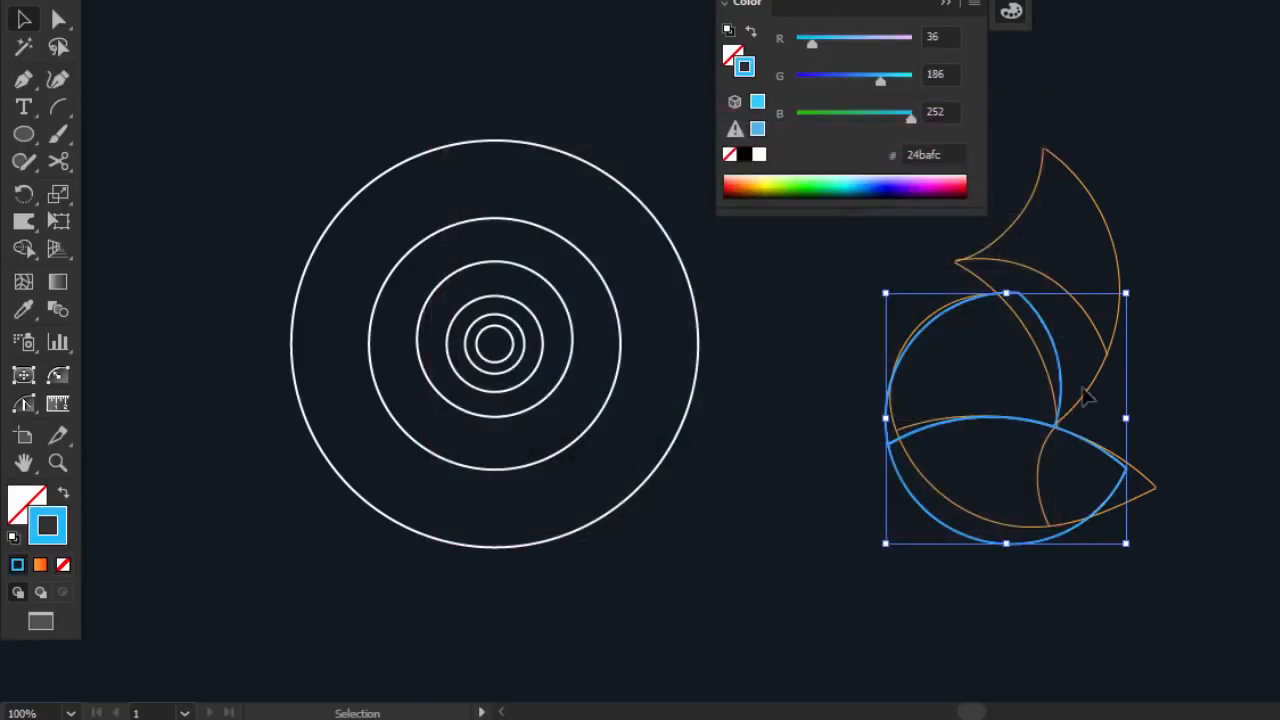
{"action": "left_click", "coordinate": [1198, 382]}
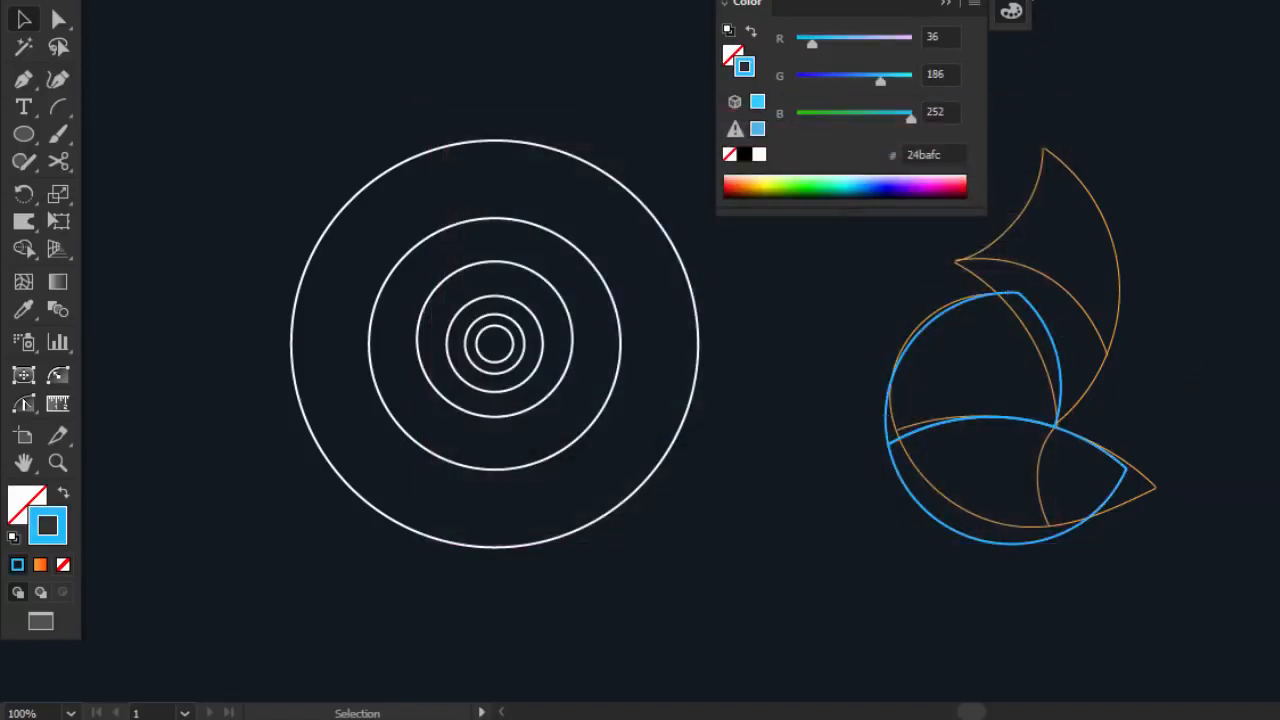
{"action": "key", "text": "shift+Tab"}
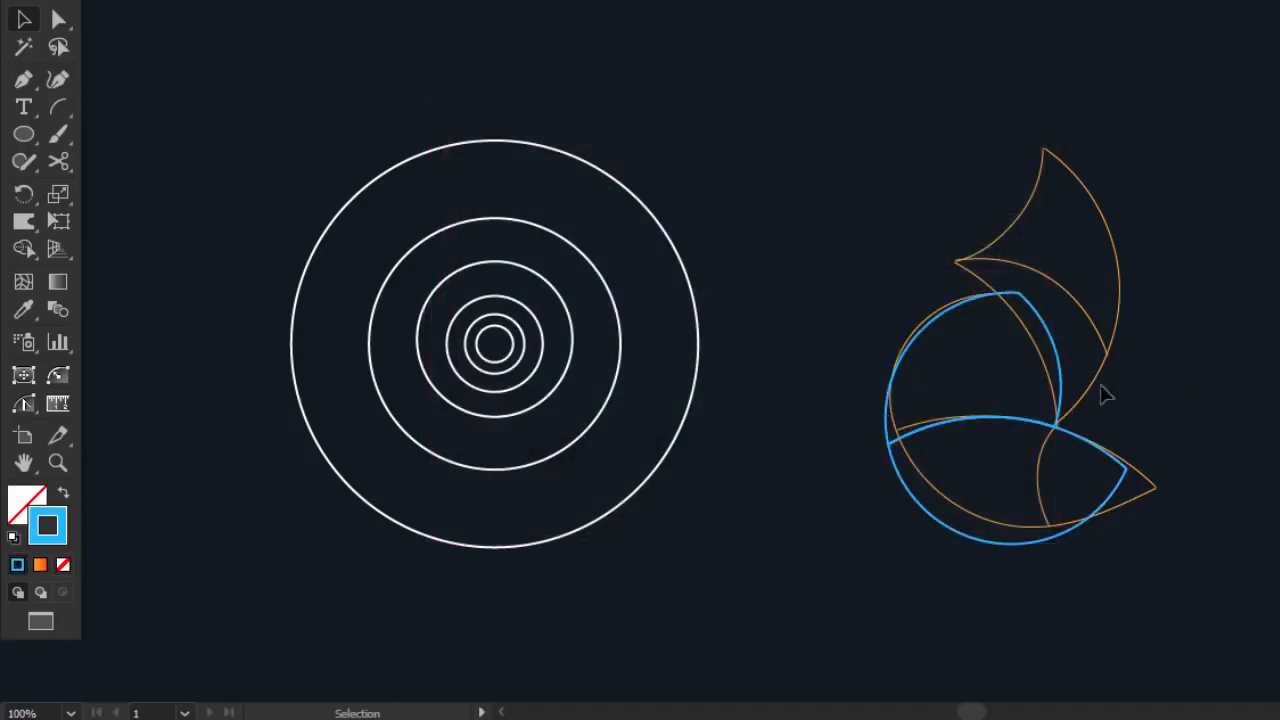
{"action": "left_click_drag", "start_coordinate": [610, 288], "coordinate": [1020, 288]}
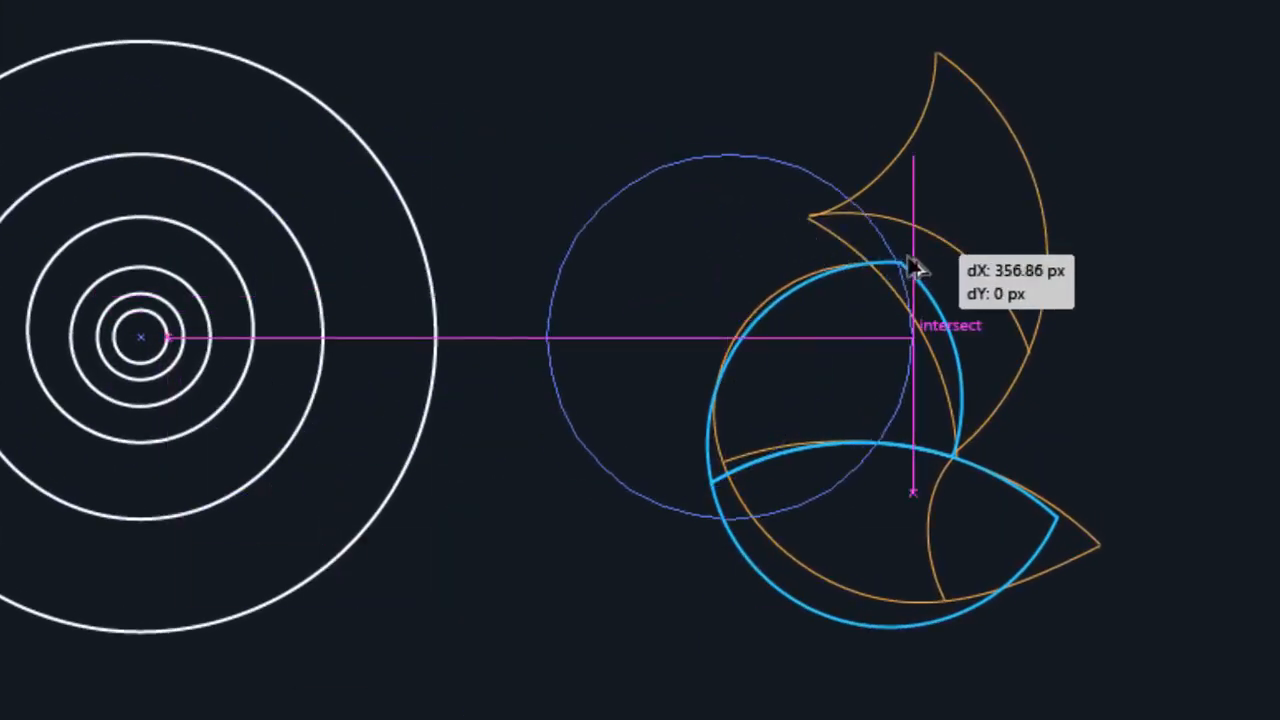
{"action": "left_click_drag", "start_coordinate": [912, 263], "coordinate": [951, 328]}
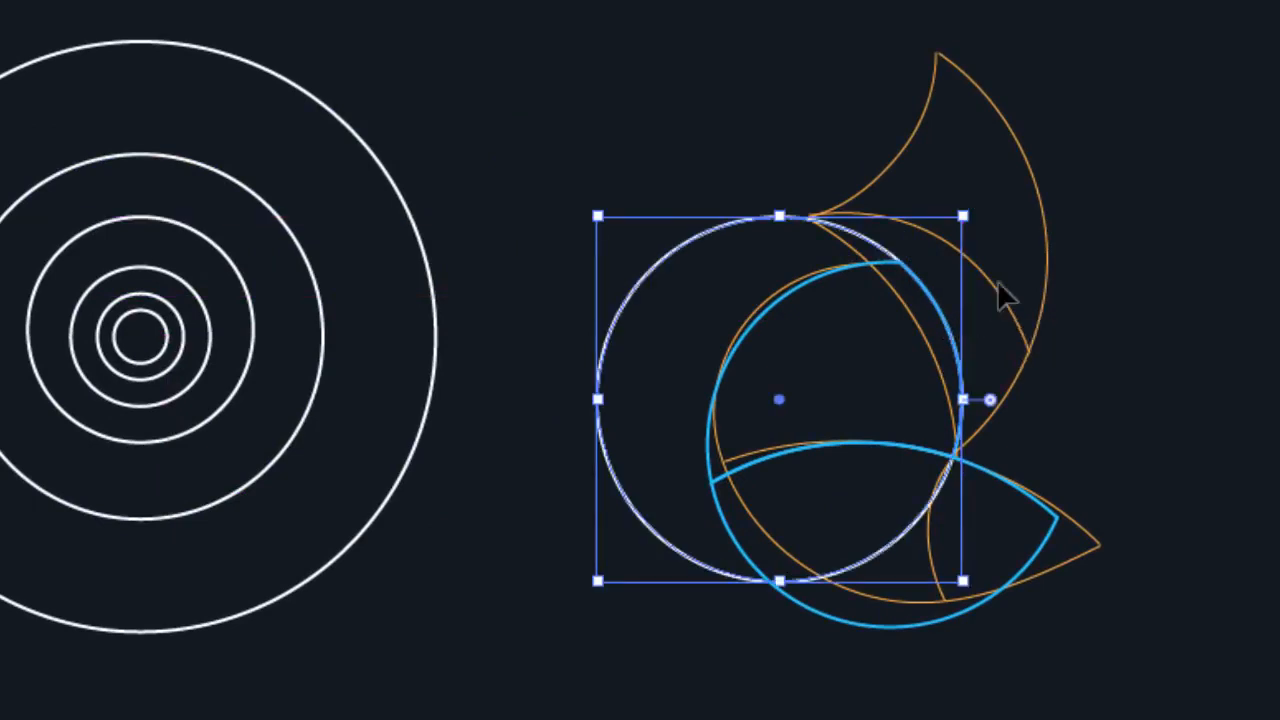
Copy that circle slightly to the right, nudged to span the fox's upper body
{"action": "left_click", "coordinate": [1265, 390]}
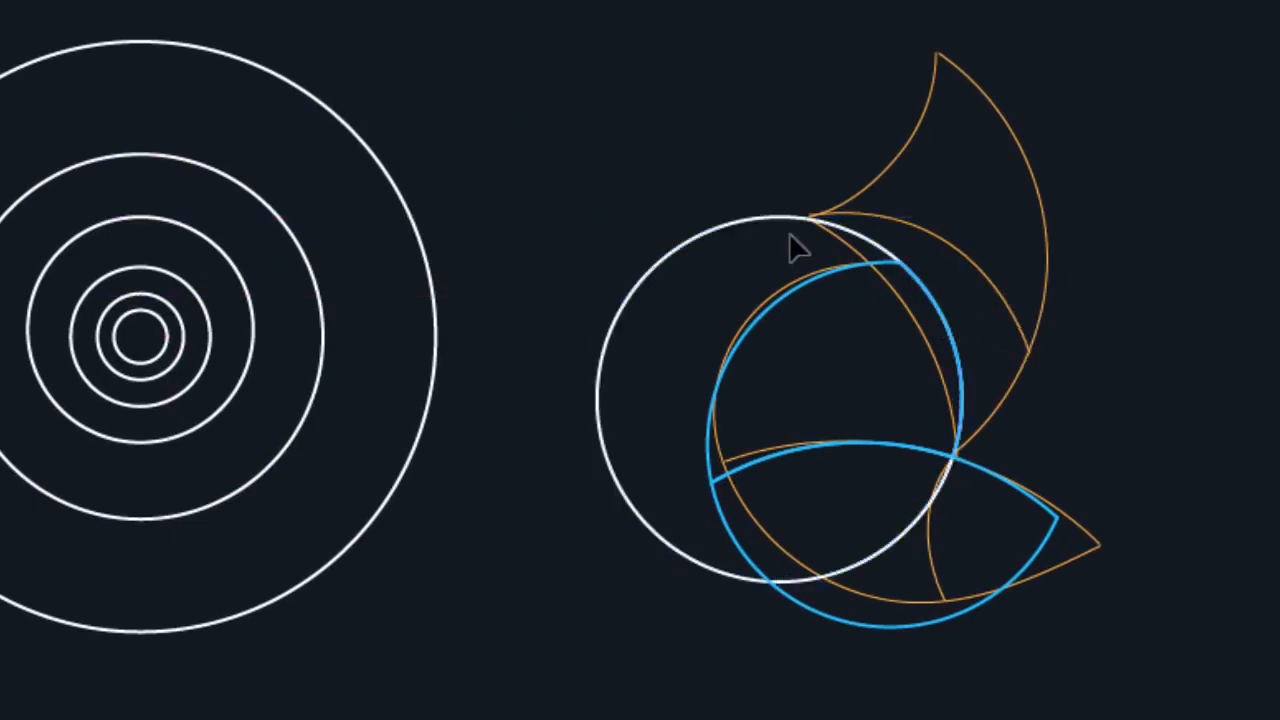
{"action": "left_click_drag", "start_coordinate": [617, 220], "coordinate": [686, 212]}
{"action": "key", "text": "Right"}
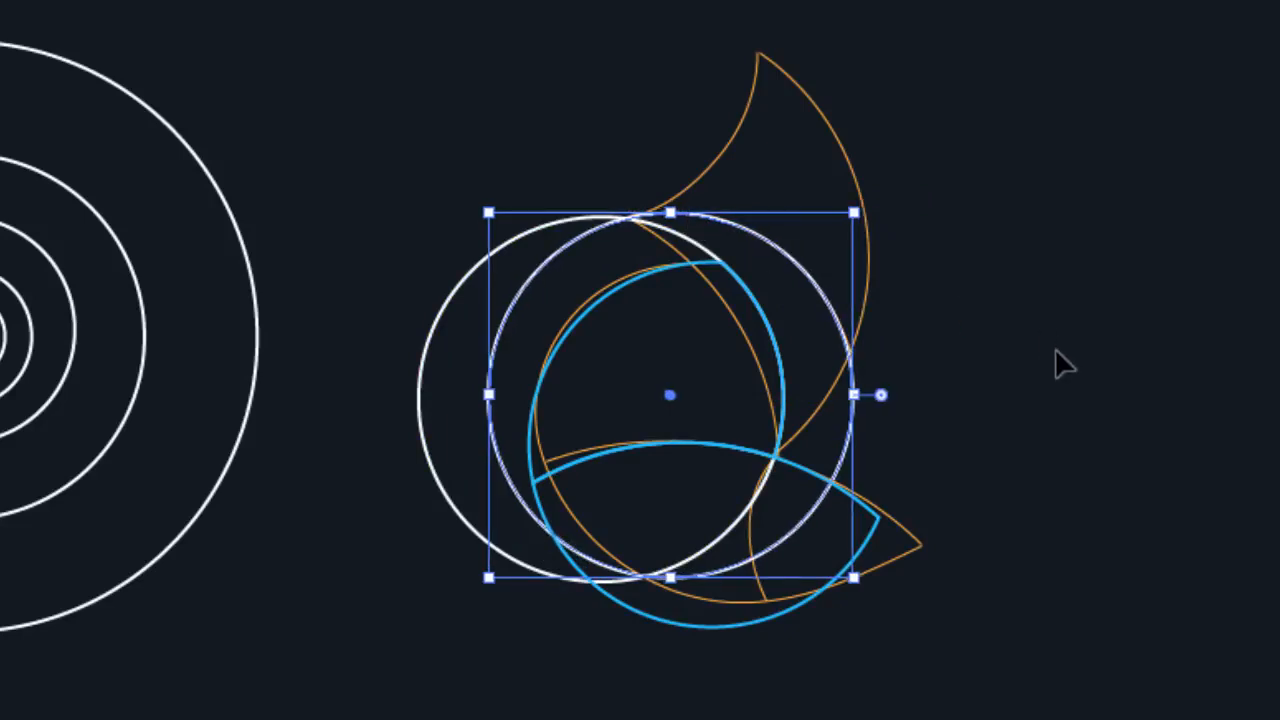
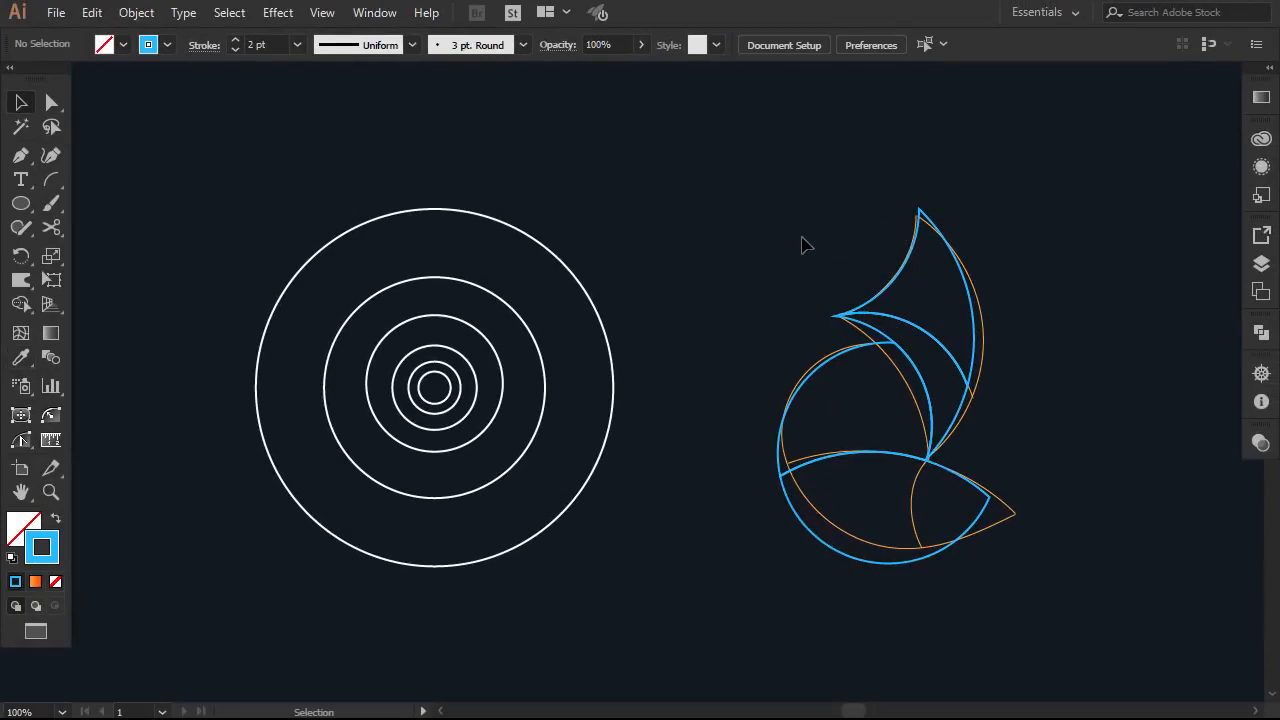
Select the traced blue fox paths and drag them right, off the orange sketch
{"action": "left_click_drag", "start_coordinate": [802, 238], "coordinate": [1006, 622]}
{"action": "key", "text": "a"}
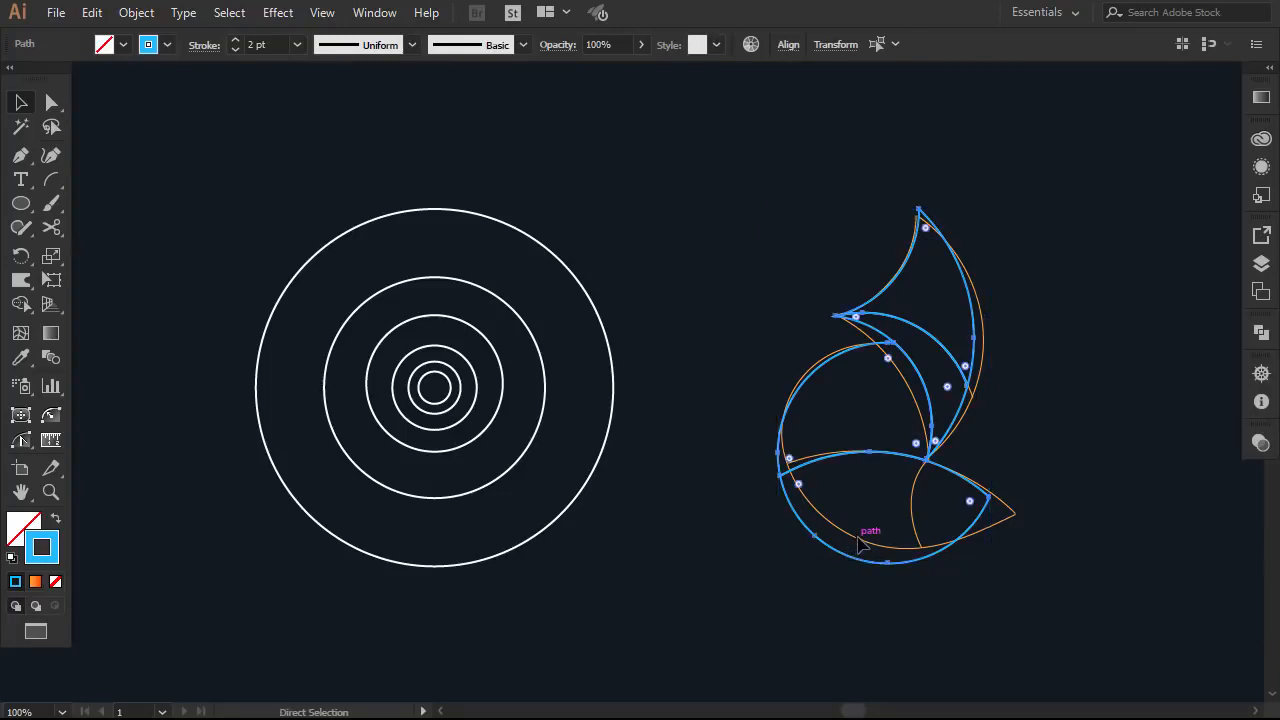
{"action": "scroll", "coordinate": [862, 545], "scroll_direction": "right", "scroll_amount": 5}
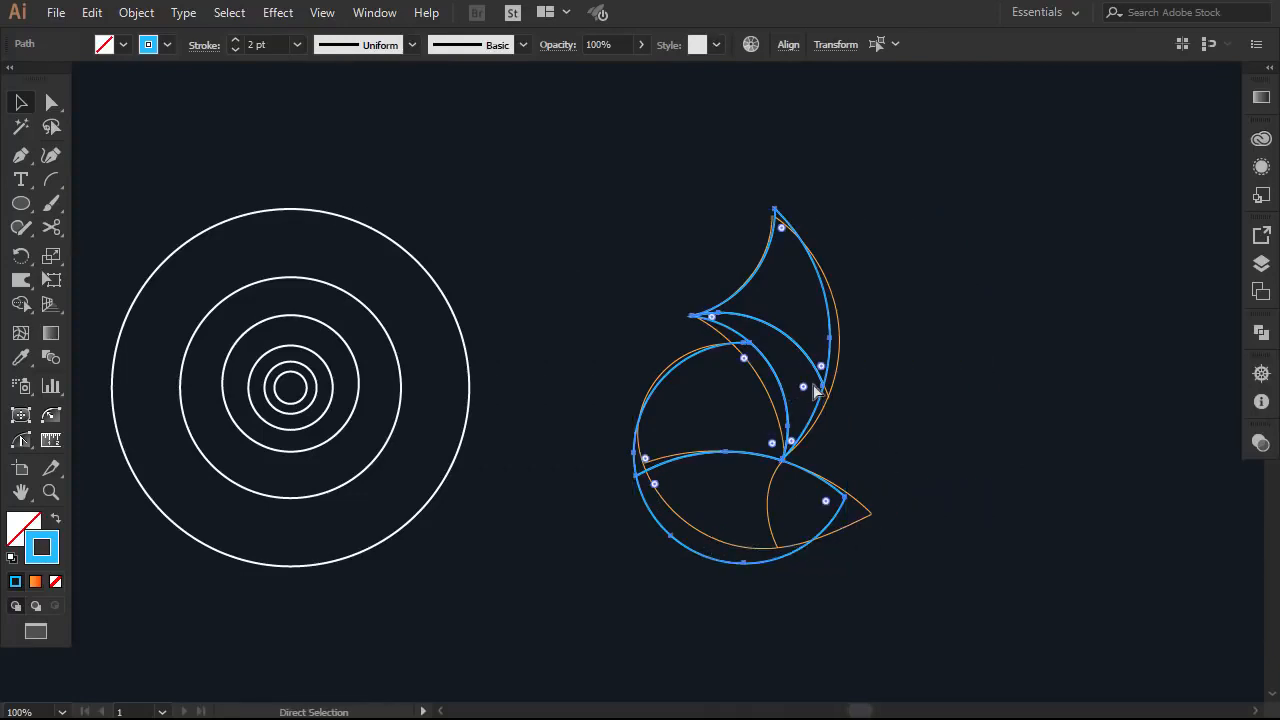
{"action": "scroll", "coordinate": [815, 392], "scroll_direction": "right", "scroll_amount": 3}
{"action": "key", "text": "v"}
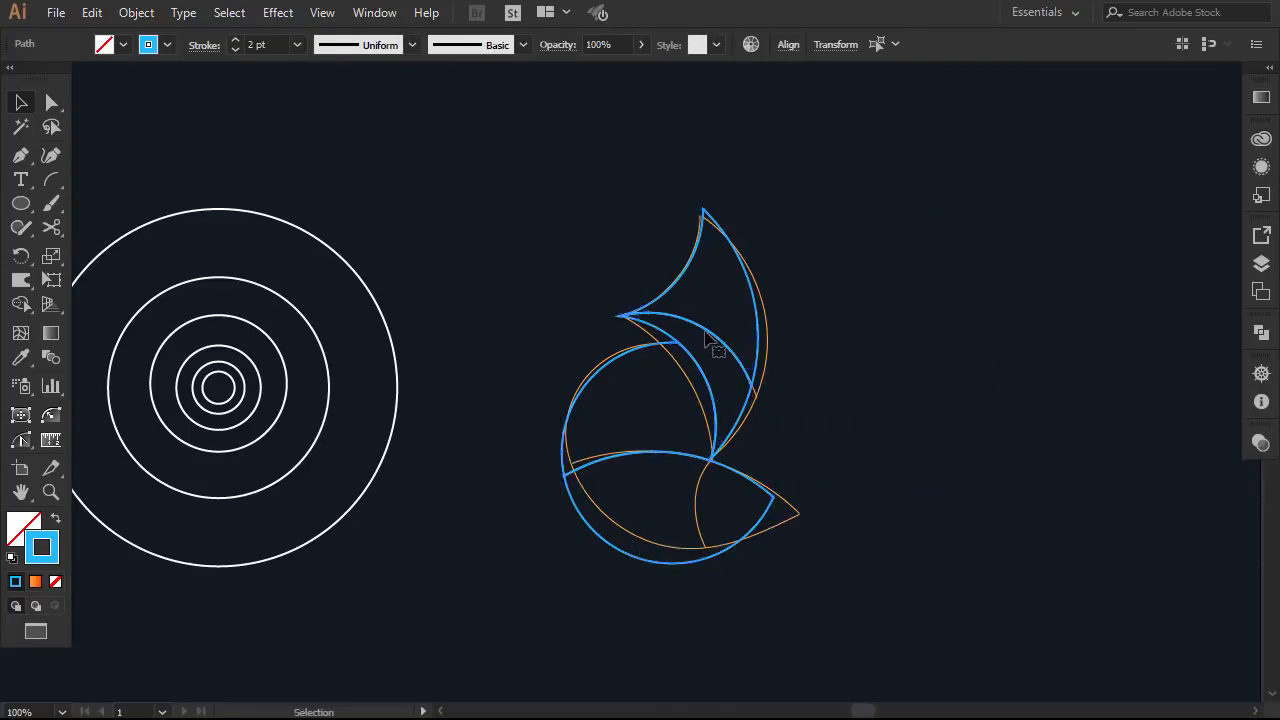
{"action": "left_click_drag", "start_coordinate": [712, 343], "coordinate": [982, 343]}
Copy a concentric circle onto the fox's lower piece and trim away its outside part with Shape Builder
{"action": "left_click", "coordinate": [1060, 580]}
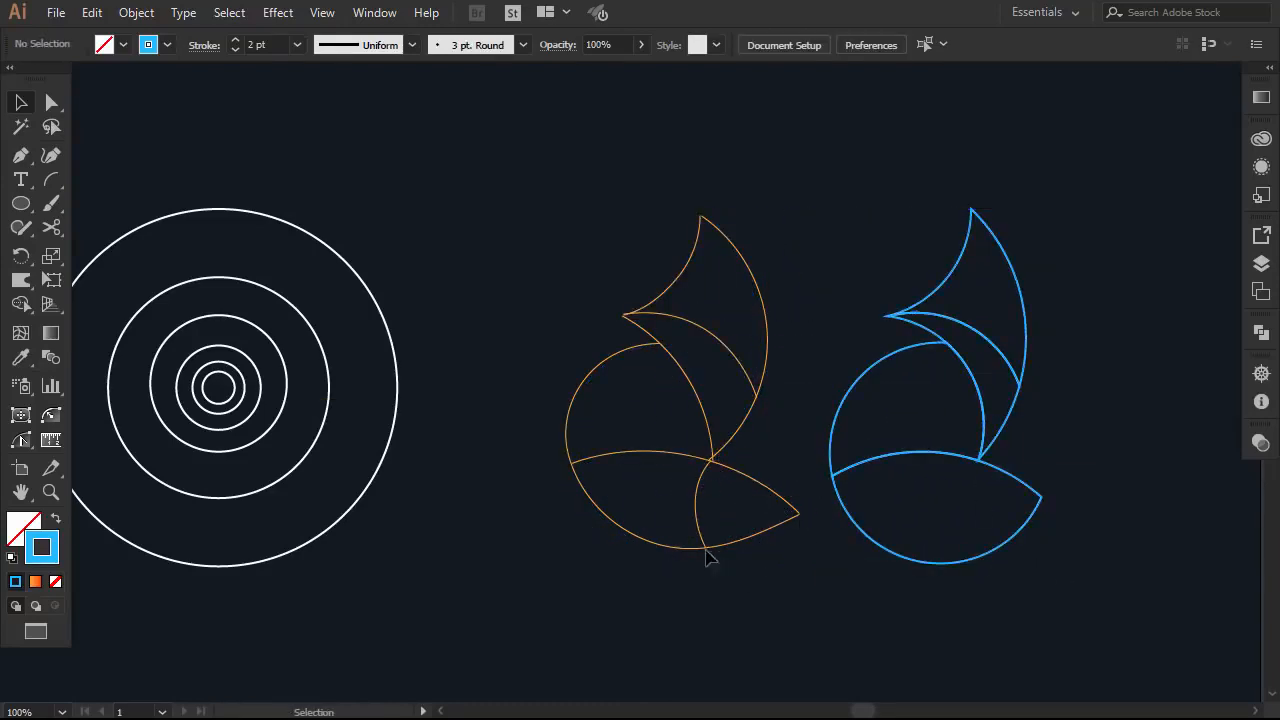
{"action": "left_click_drag", "start_coordinate": [285, 398], "coordinate": [1086, 530]}
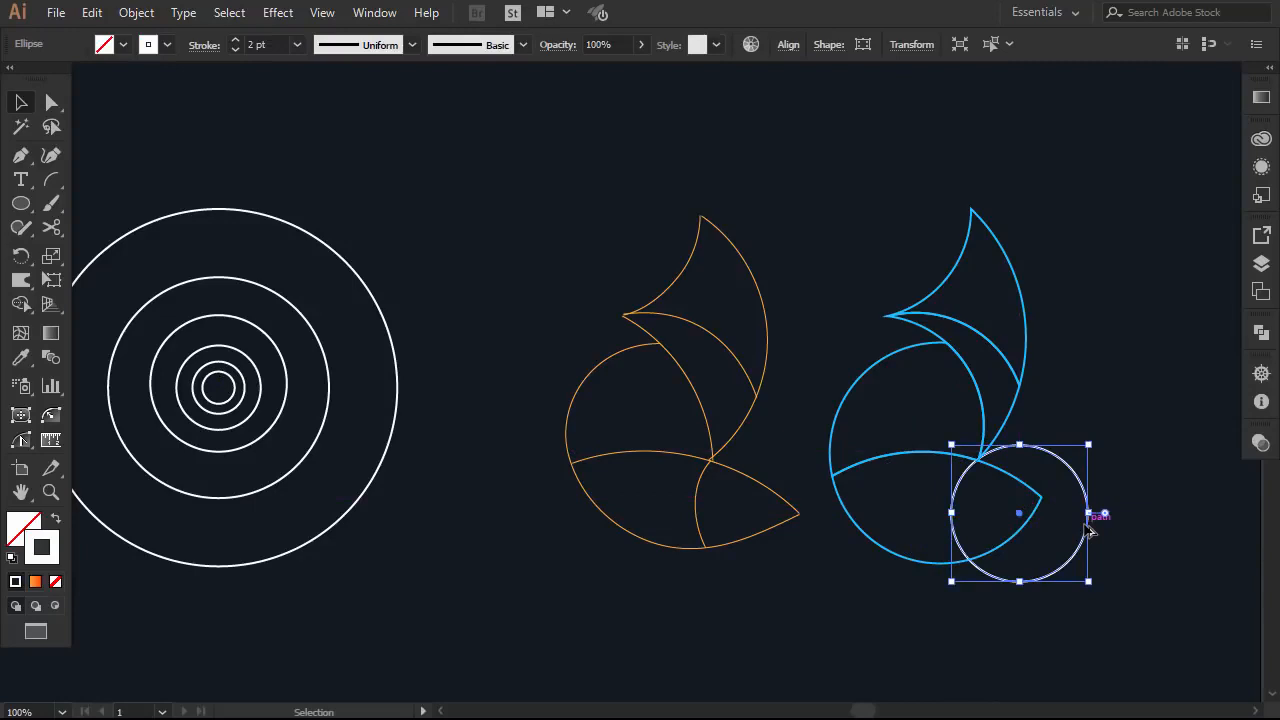
{"action": "left_click", "coordinate": [1033, 528], "text": "shift"}
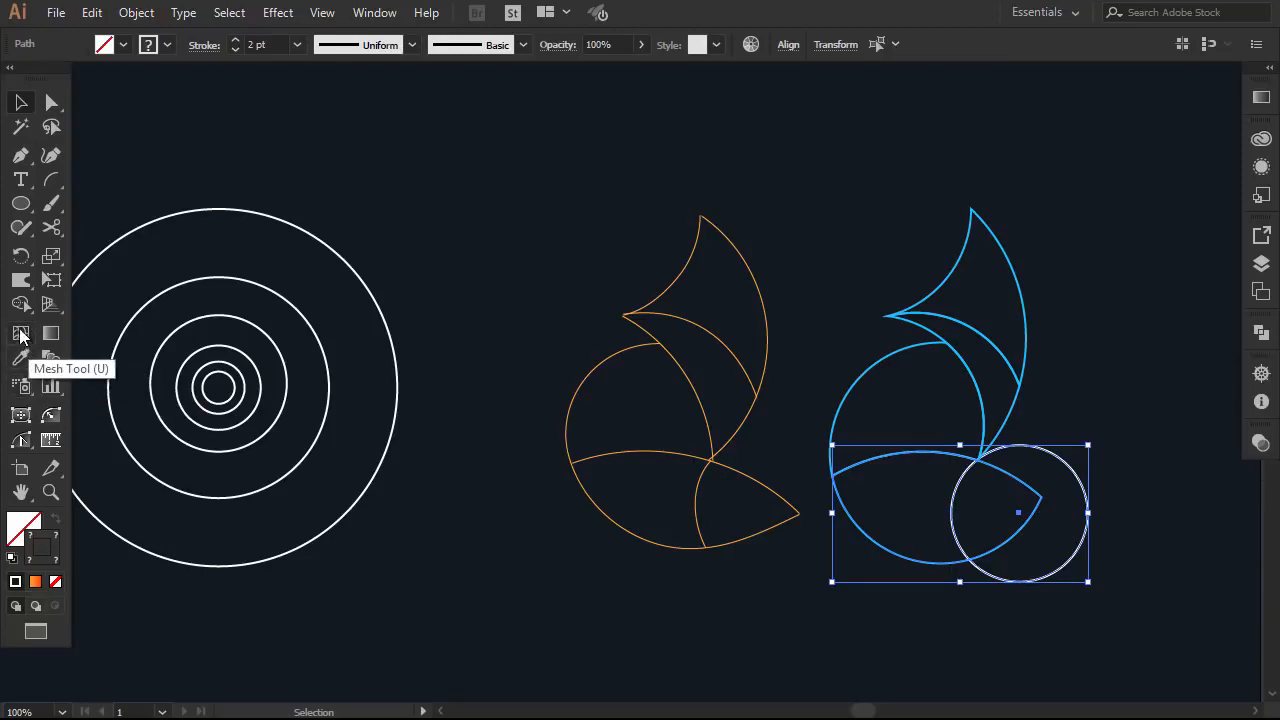
{"action": "left_click", "coordinate": [21, 304]}
{"action": "left_click", "coordinate": [1052, 478], "text": "alt"}
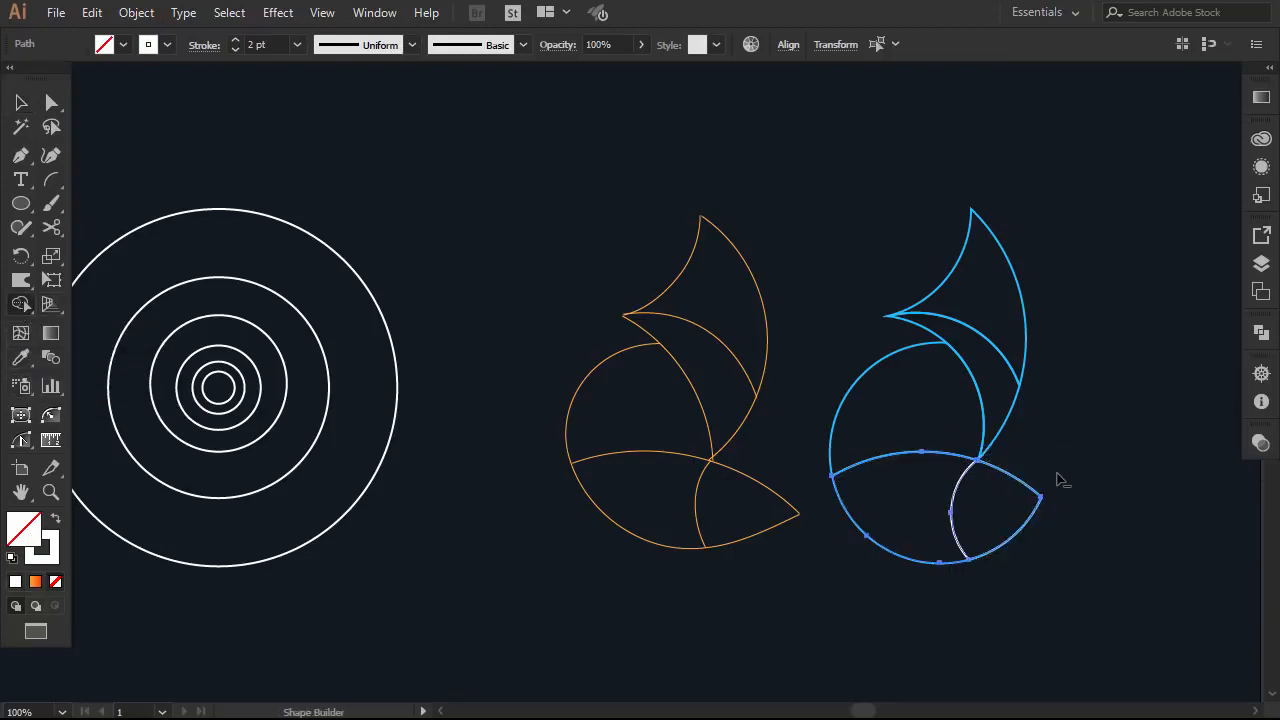
{"action": "left_click", "coordinate": [21, 100]}
{"action": "left_click", "coordinate": [894, 426]}
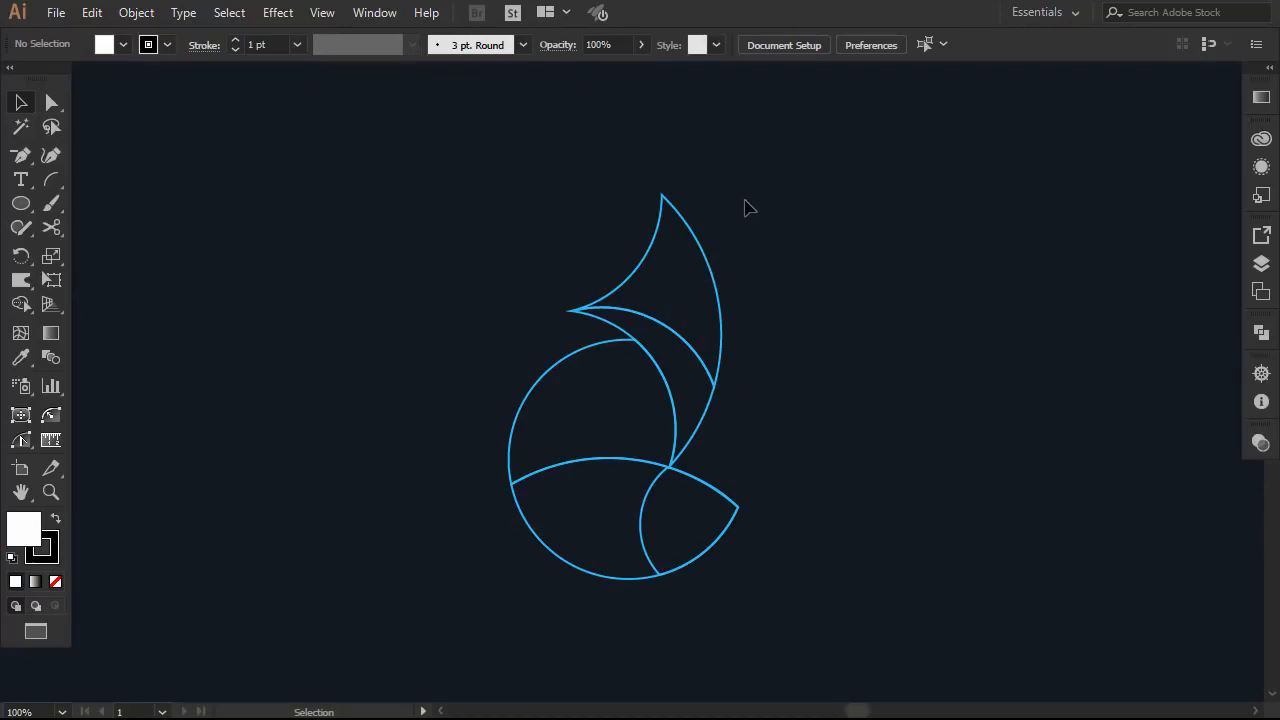
Fill the top ear piece with a linear gradient whose end stop is red
{"action": "left_click_drag", "start_coordinate": [797, 181], "coordinate": [634, 237]}
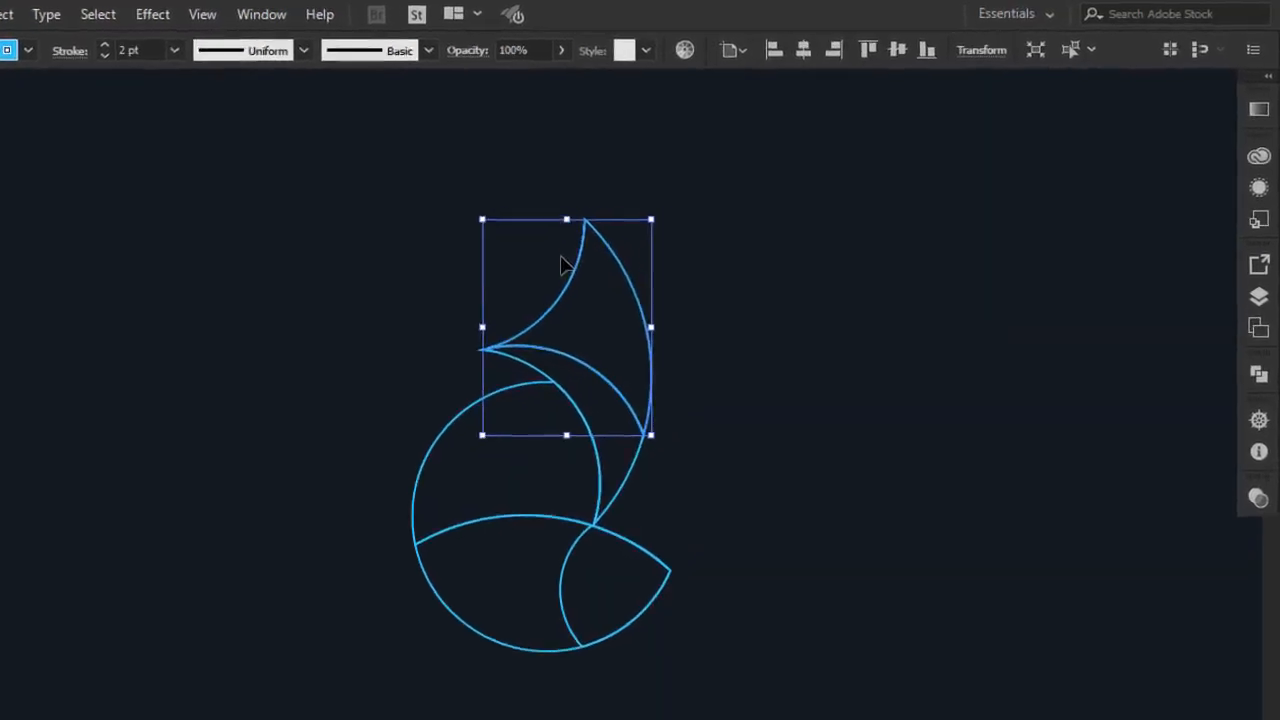
{"action": "left_click", "coordinate": [1258, 124]}
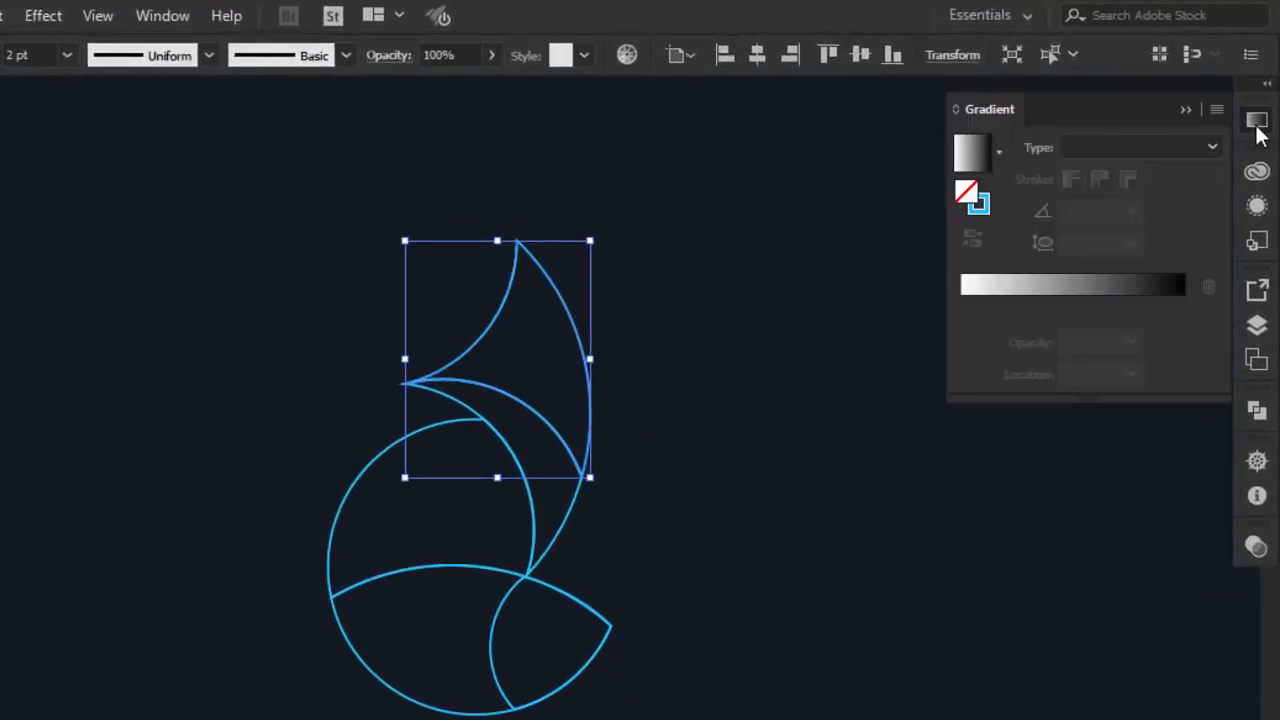
{"action": "left_click", "coordinate": [1064, 285]}
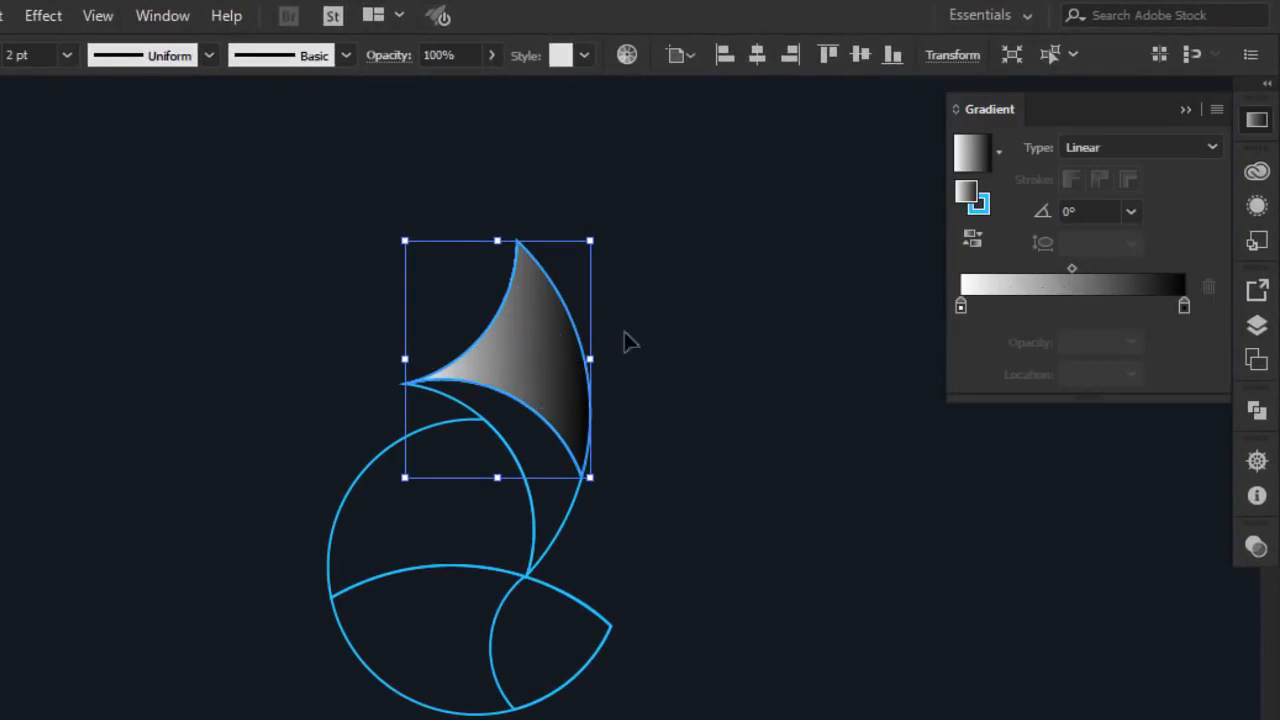
{"action": "double_click", "coordinate": [1184, 306]}
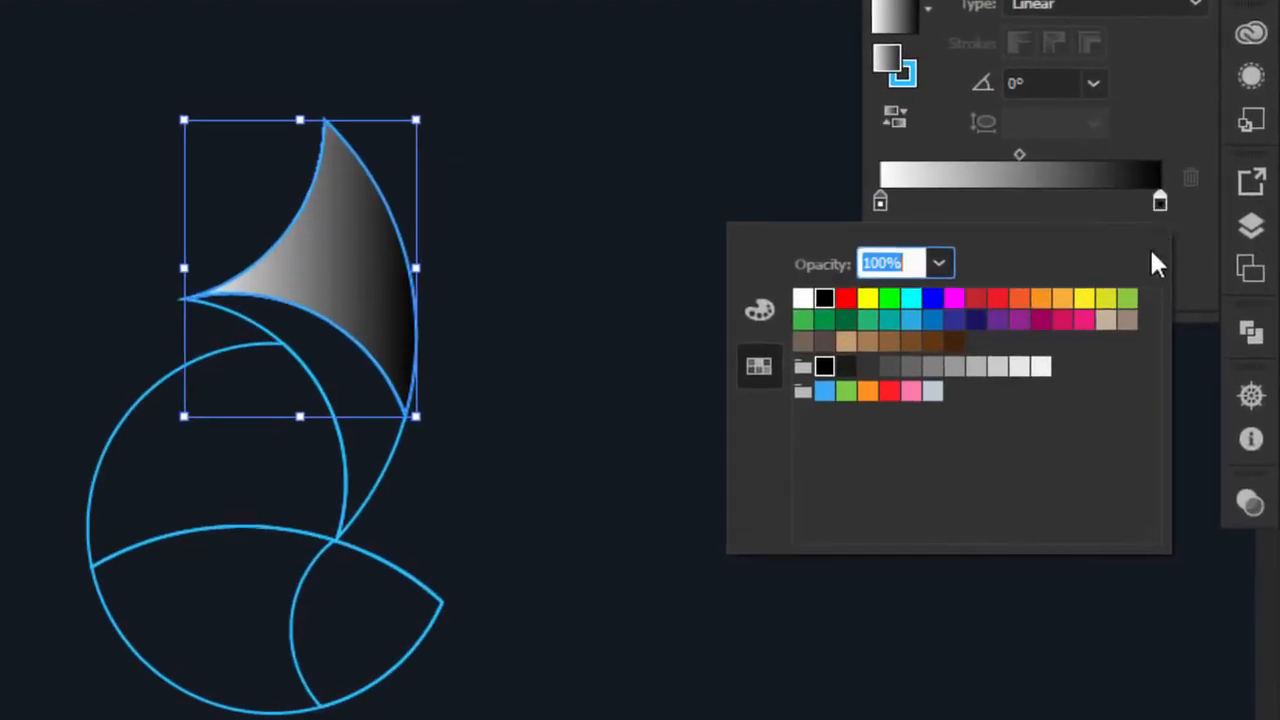
{"action": "left_click", "coordinate": [768, 326]}
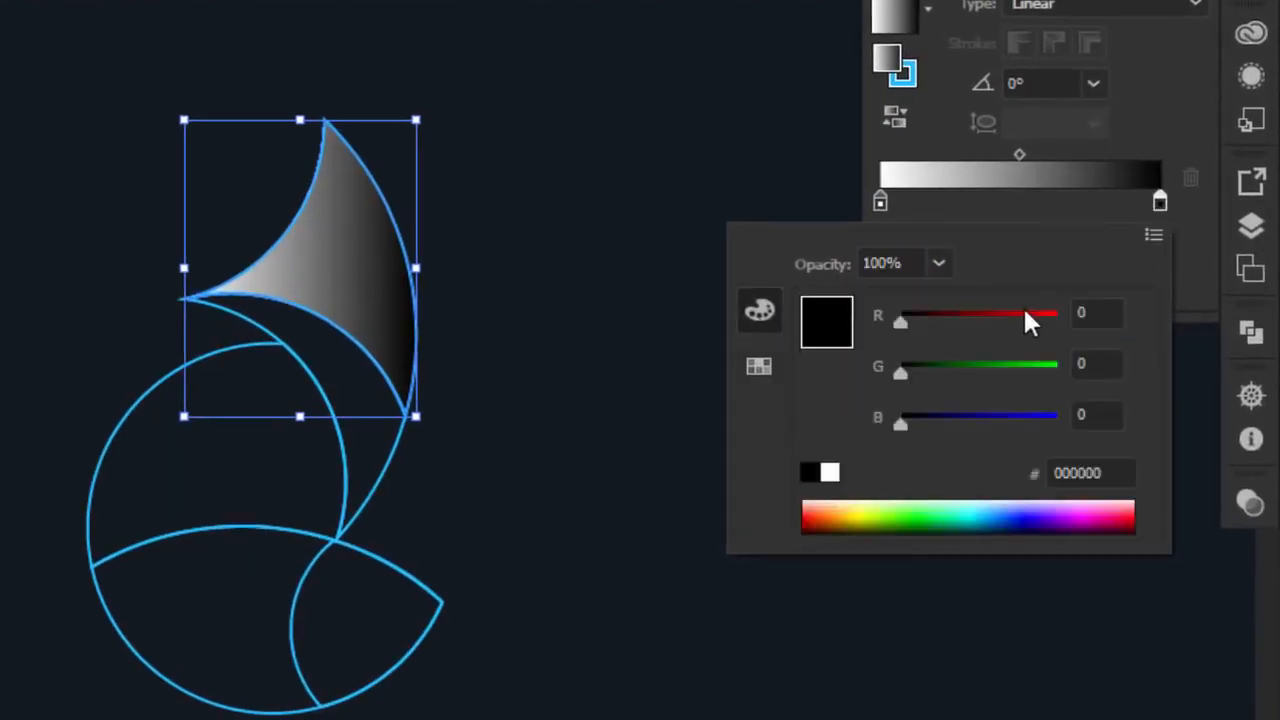
{"action": "left_click_drag", "start_coordinate": [1124, 473], "coordinate": [1044, 481]}
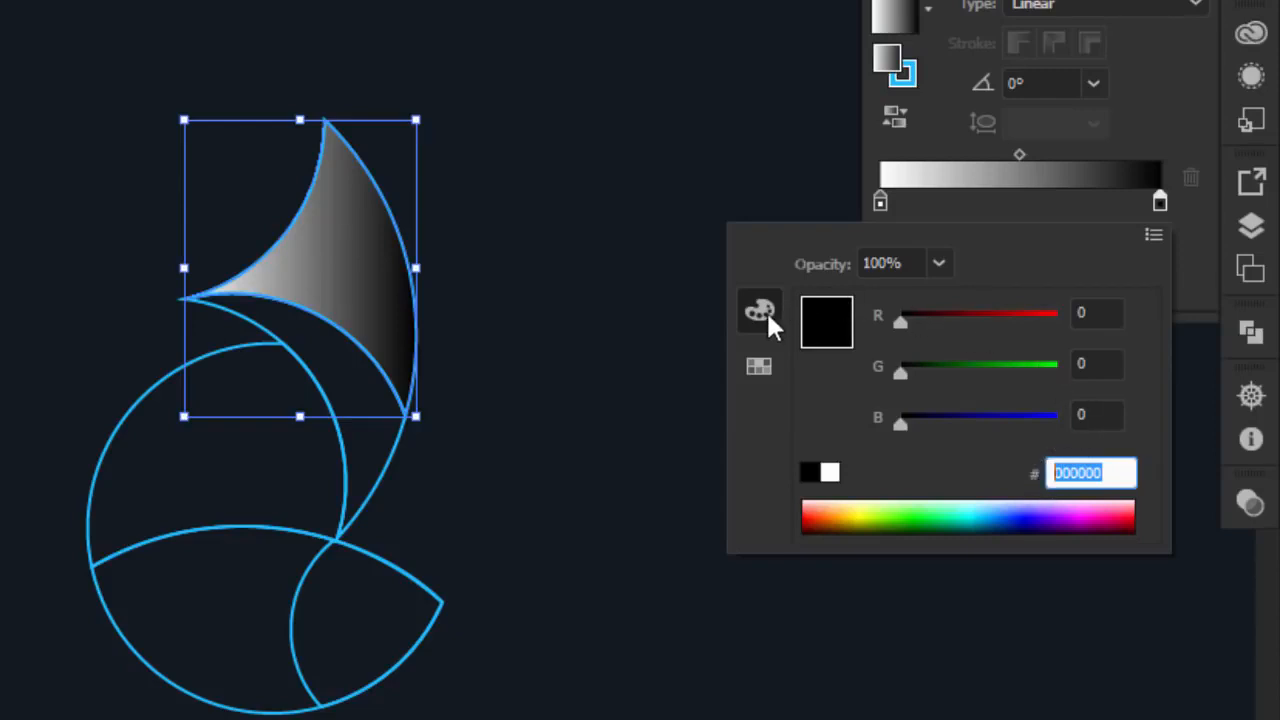
{"action": "left_click", "coordinate": [758, 366]}
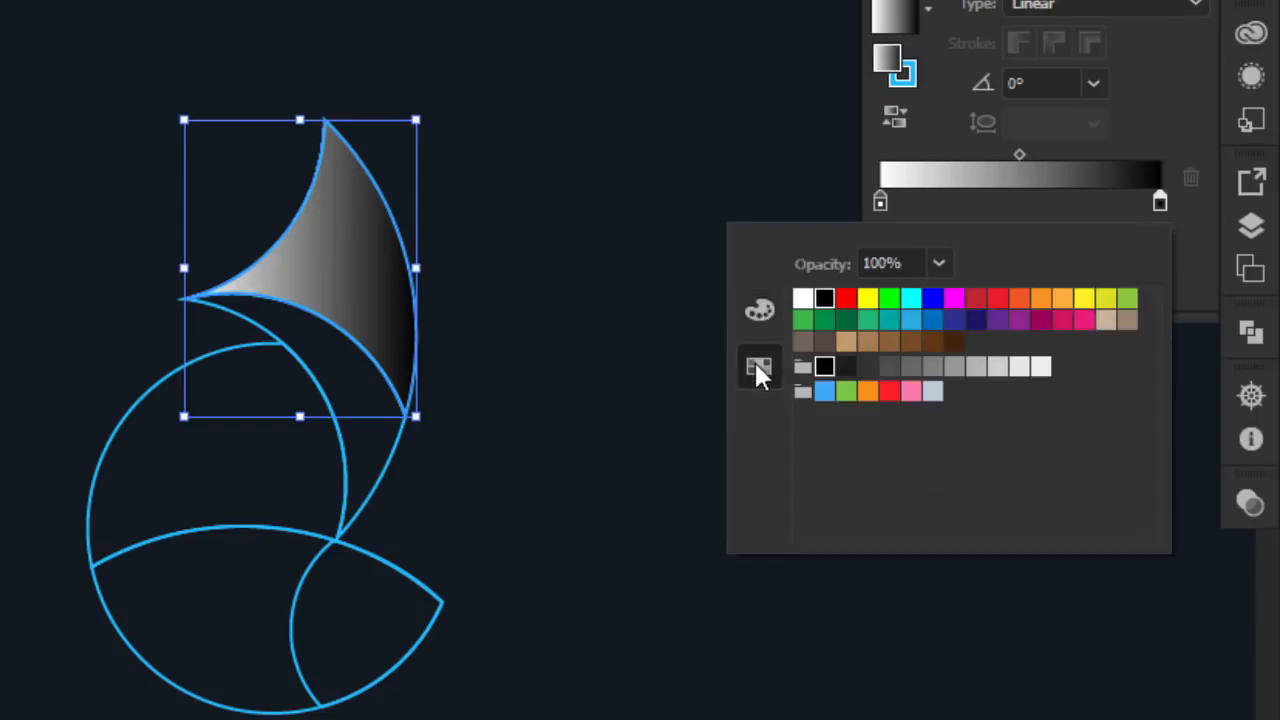
{"action": "left_click", "coordinate": [998, 300]}
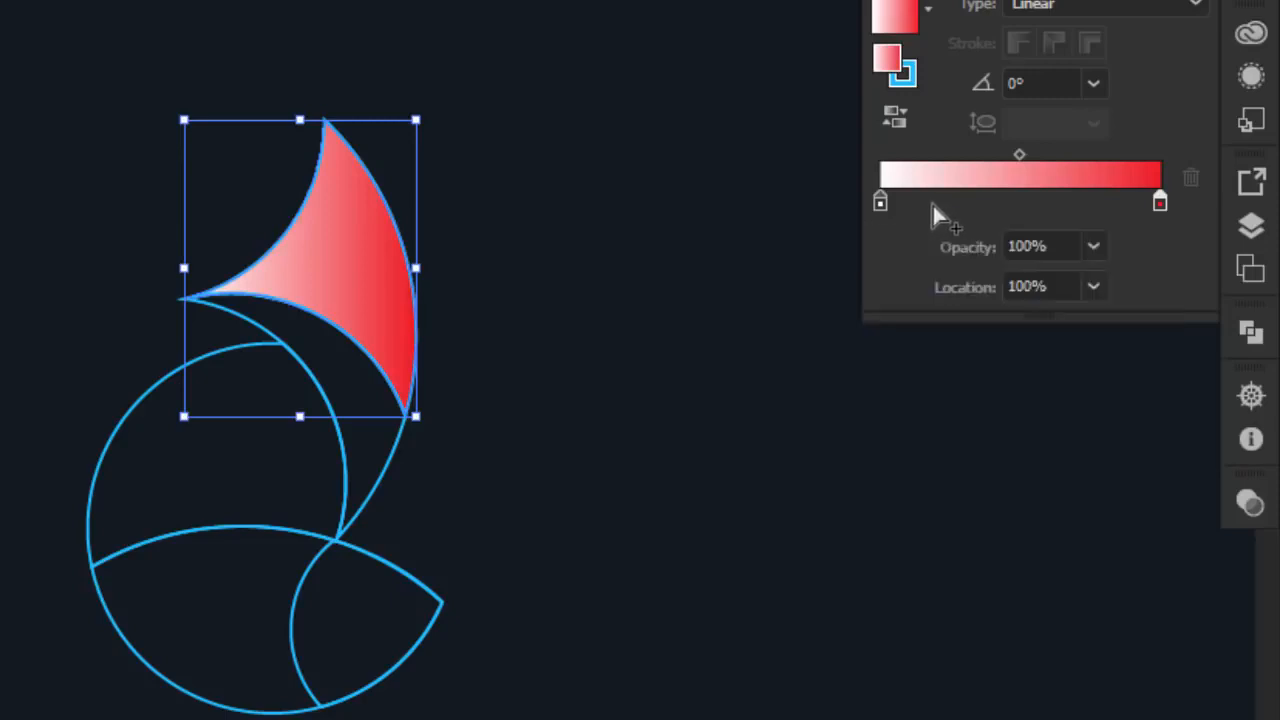
Make the gradient's start stop orange, raising its green value slightly
{"action": "double_click", "coordinate": [880, 203]}
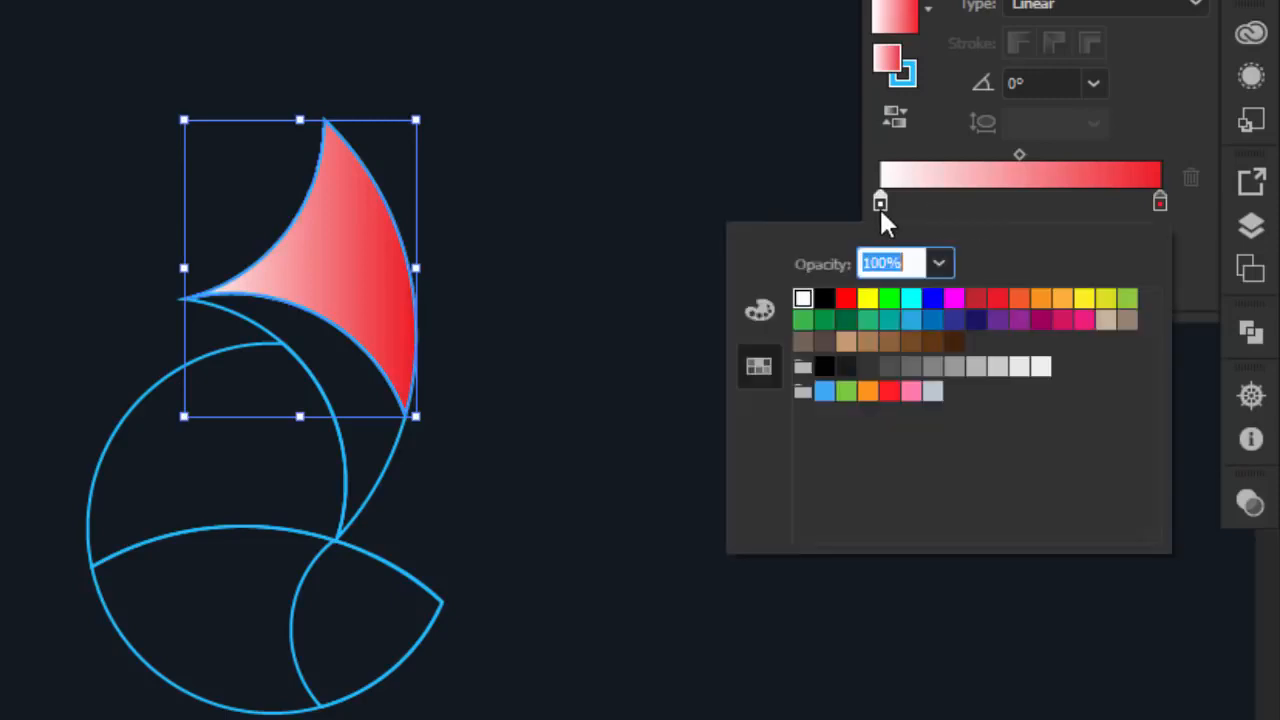
{"action": "left_click", "coordinate": [1020, 300]}
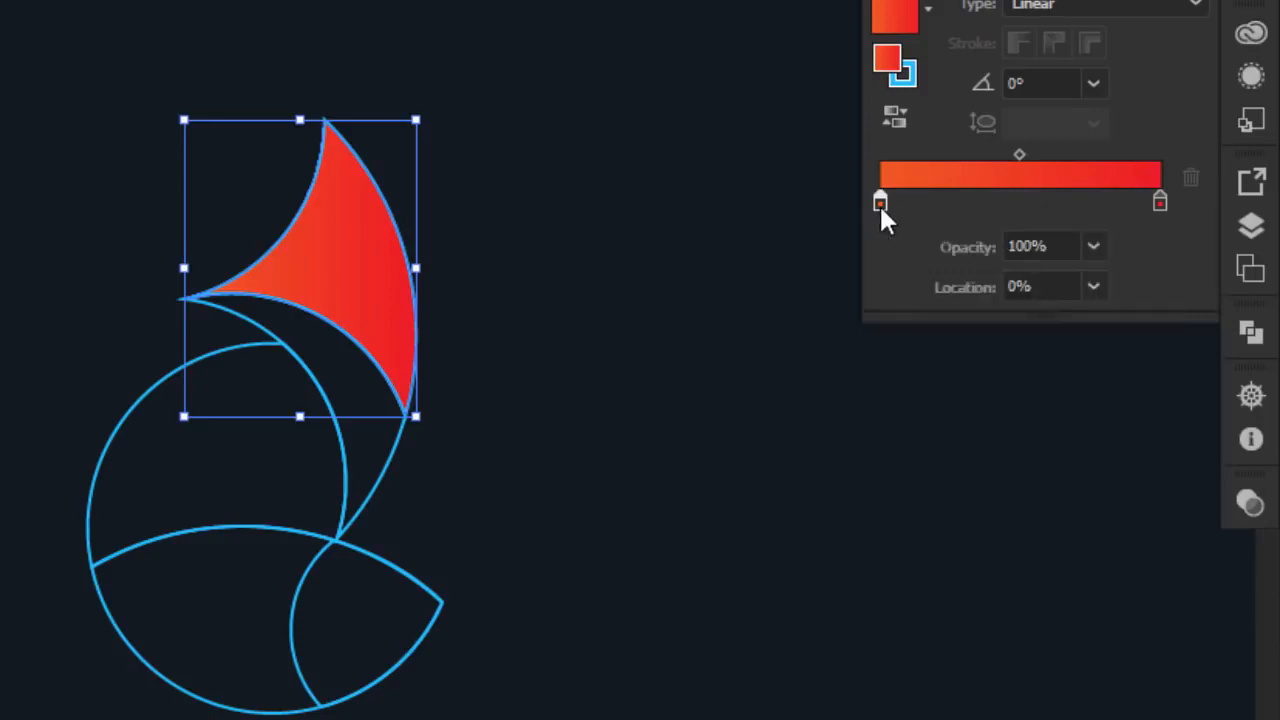
{"action": "double_click", "coordinate": [879, 203]}
{"action": "left_click", "coordinate": [778, 306]}
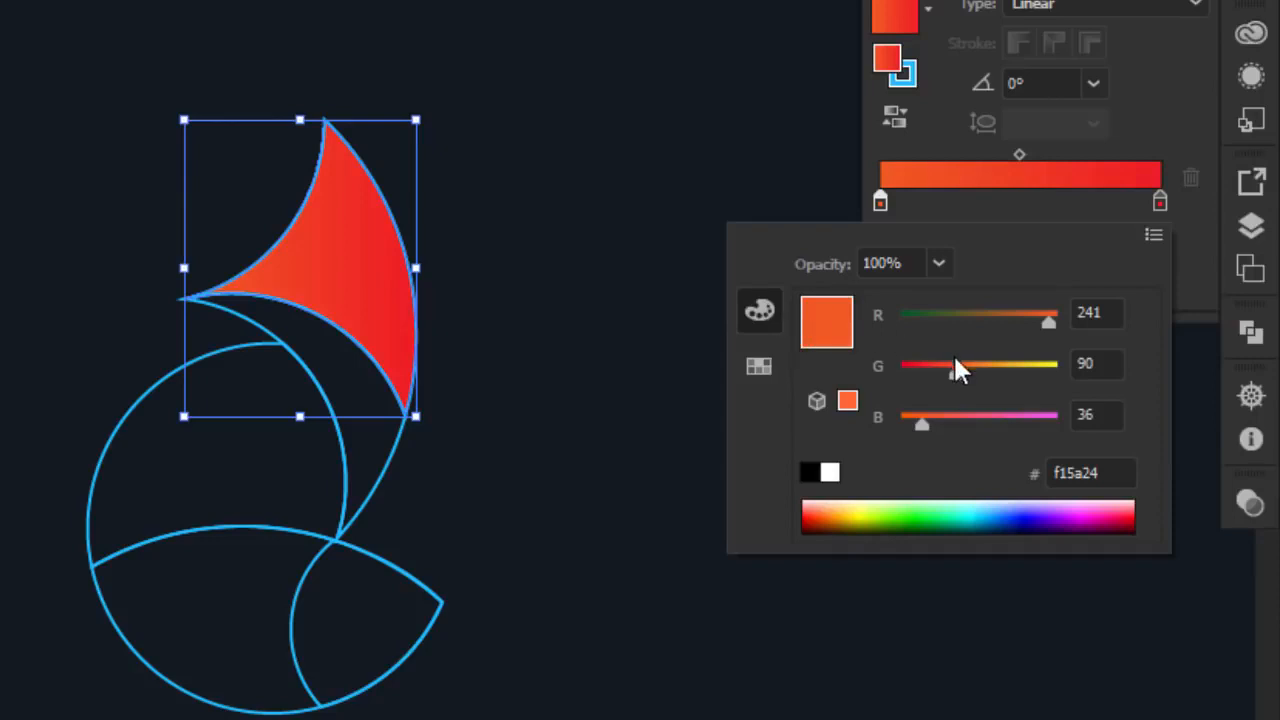
{"action": "left_click_drag", "start_coordinate": [955, 372], "coordinate": [999, 371]}
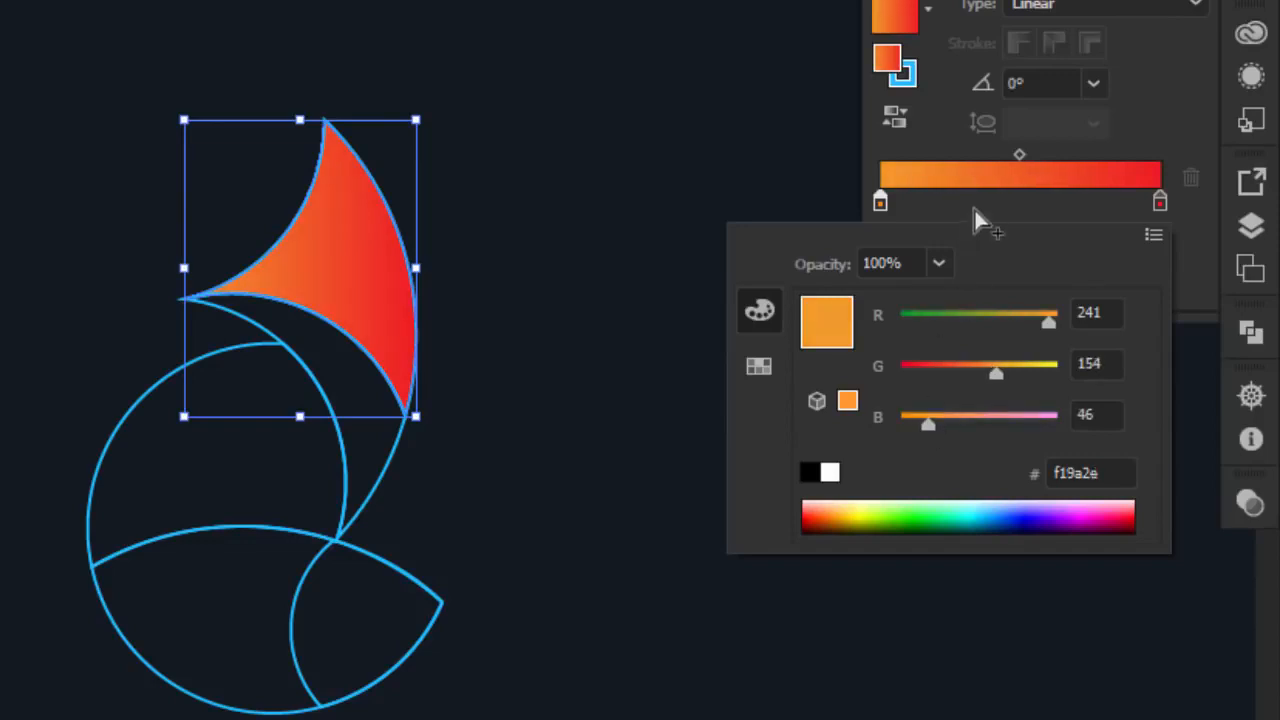
{"action": "left_click", "coordinate": [986, 200]}
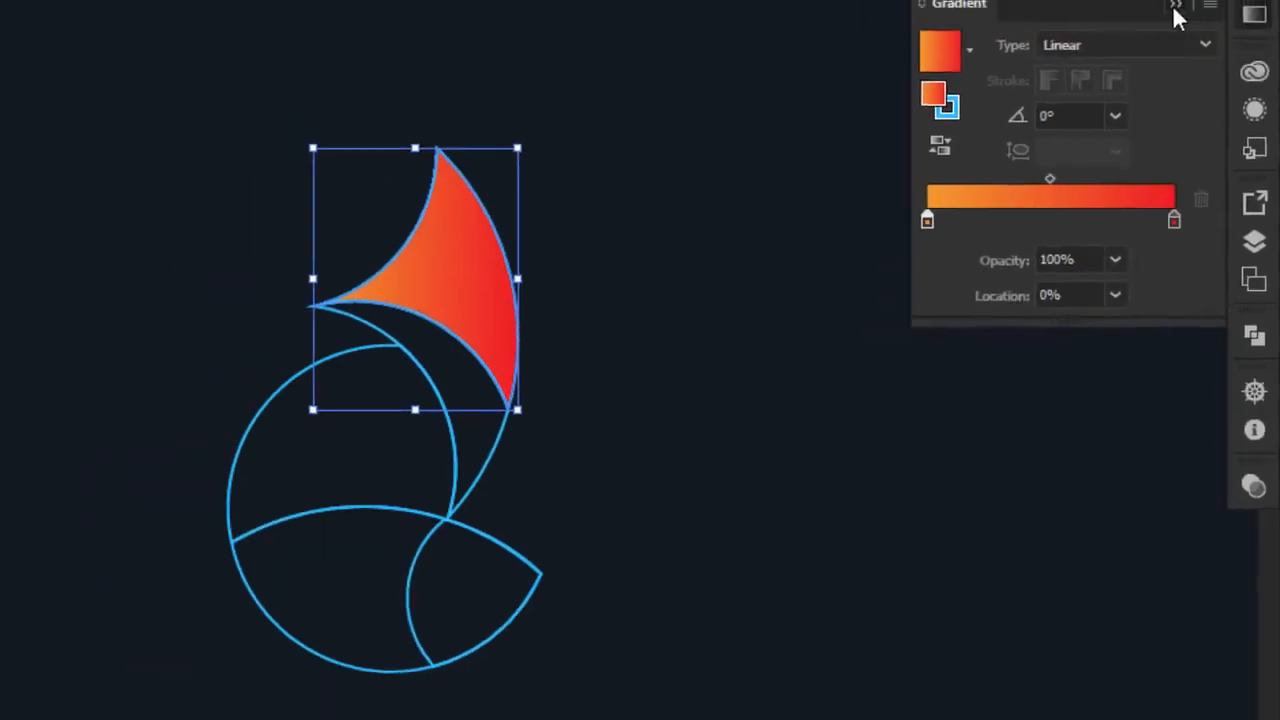
Angle the ear's gradient to run from orange at the bottom to red at the tip
{"action": "left_click", "coordinate": [1174, 8]}
{"action": "left_click", "coordinate": [50, 342]}
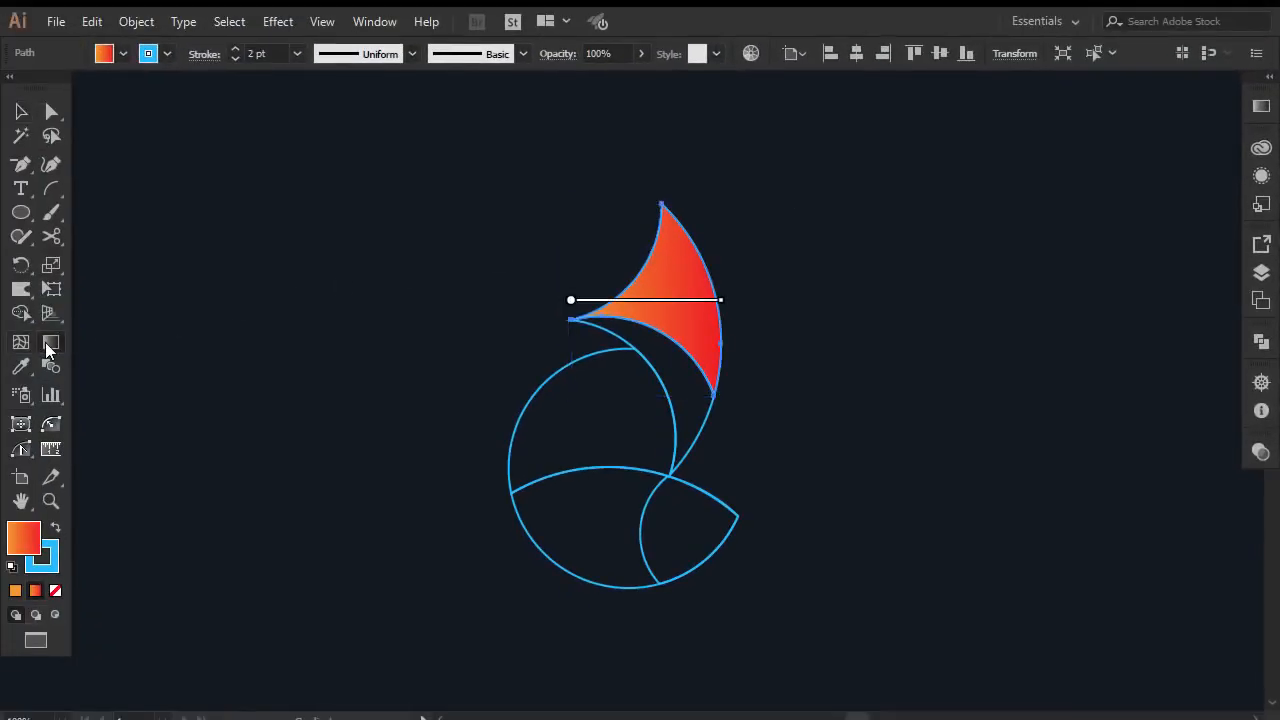
{"action": "left_click_drag", "start_coordinate": [691, 255], "coordinate": [714, 271]}
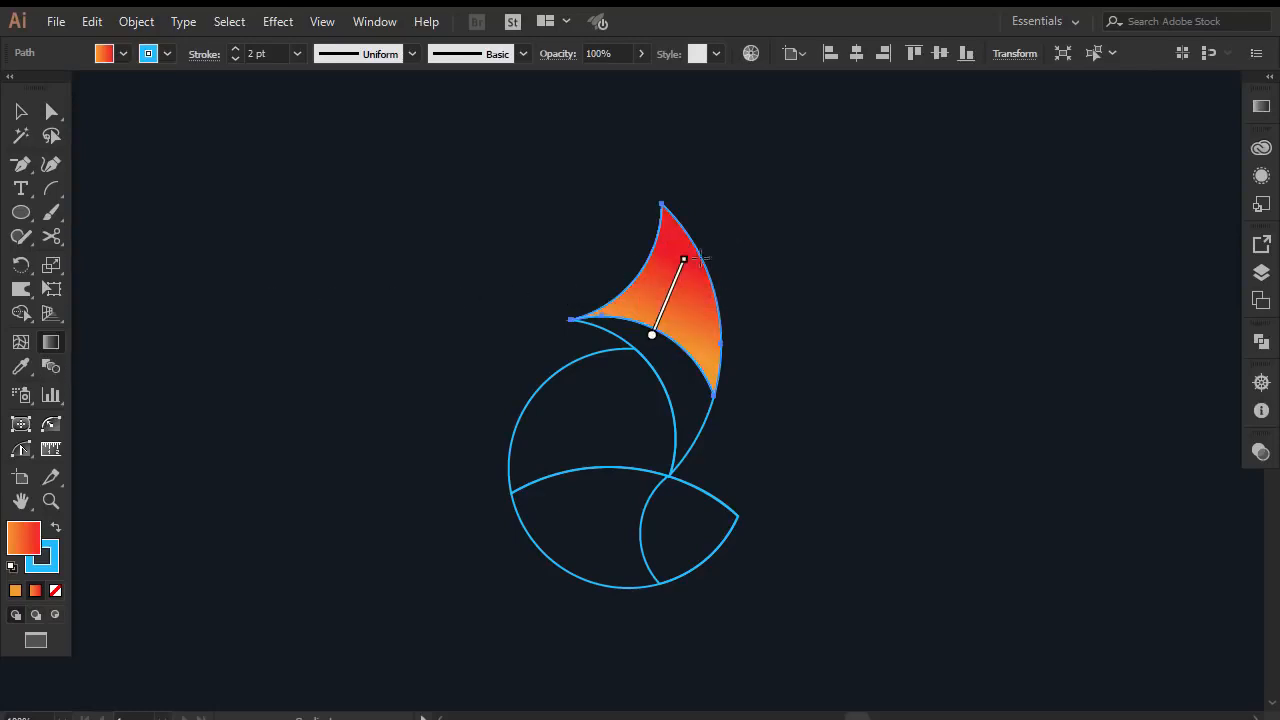
{"action": "left_click", "coordinate": [21, 113]}
{"action": "left_click", "coordinate": [355, 314]}
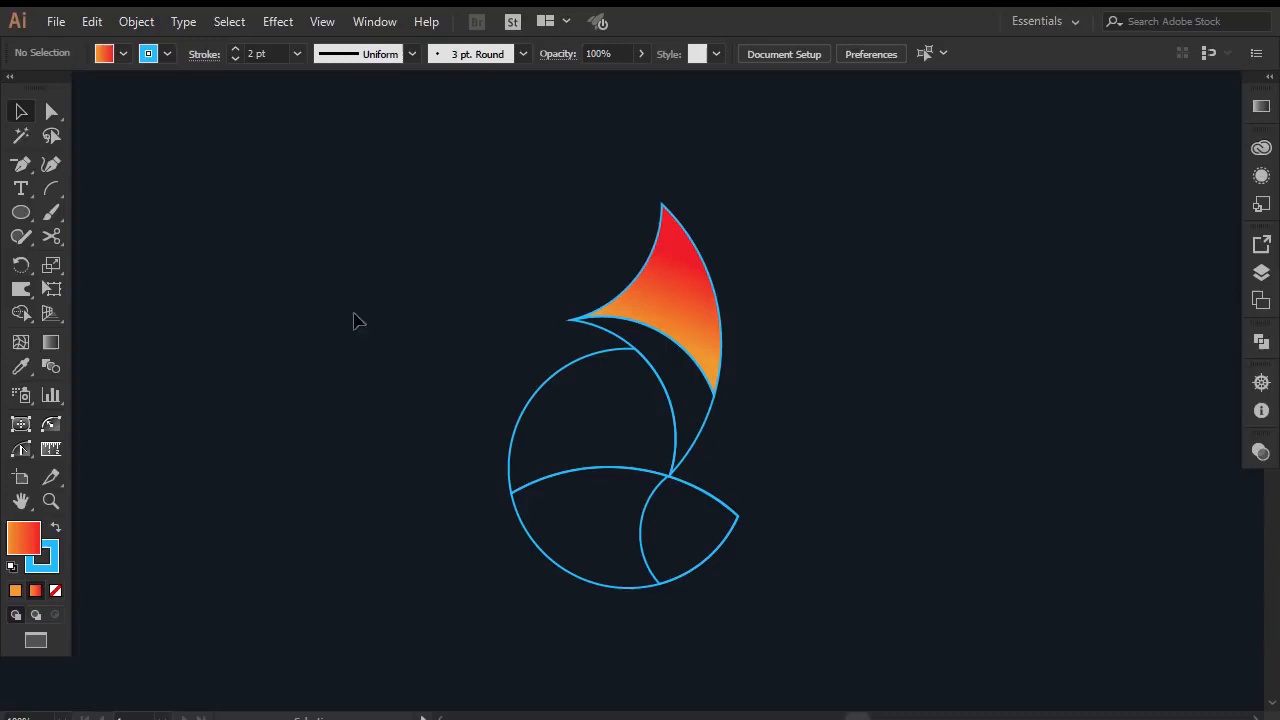
Give the curved piece under the ear a linear gradient with a white right stop
{"action": "left_click", "coordinate": [624, 331]}
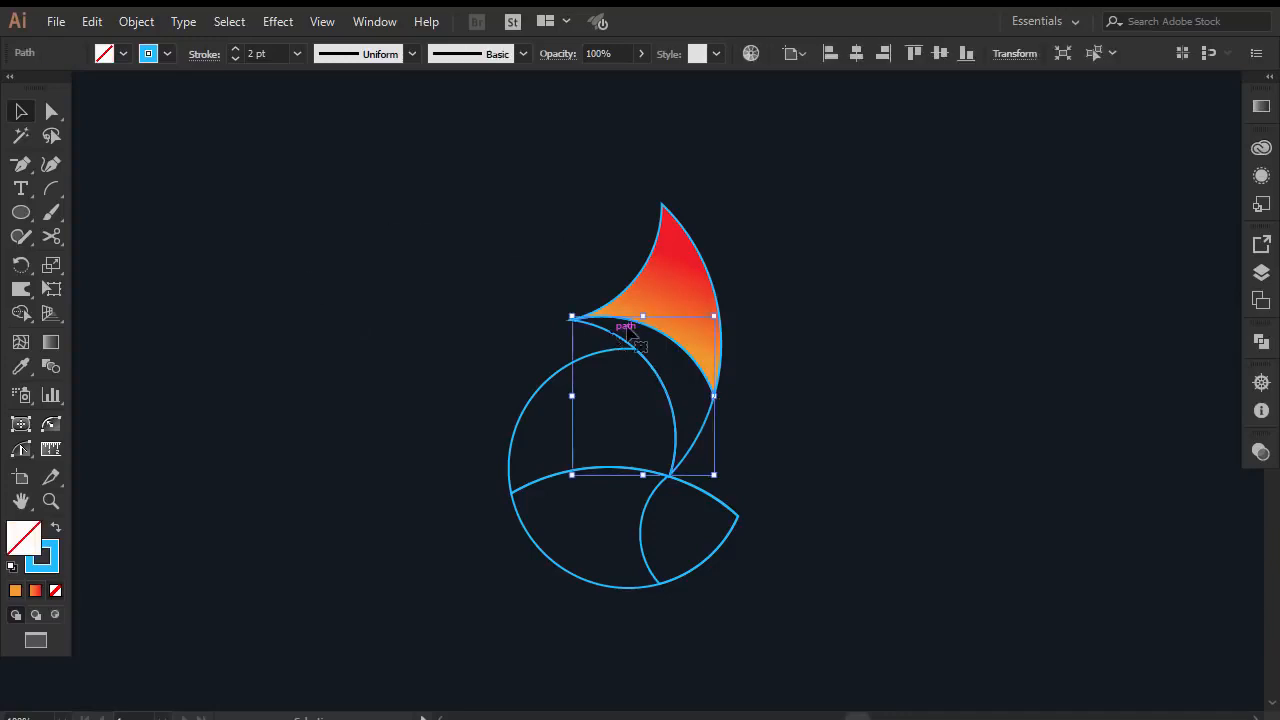
{"action": "left_click", "coordinate": [1261, 107]}
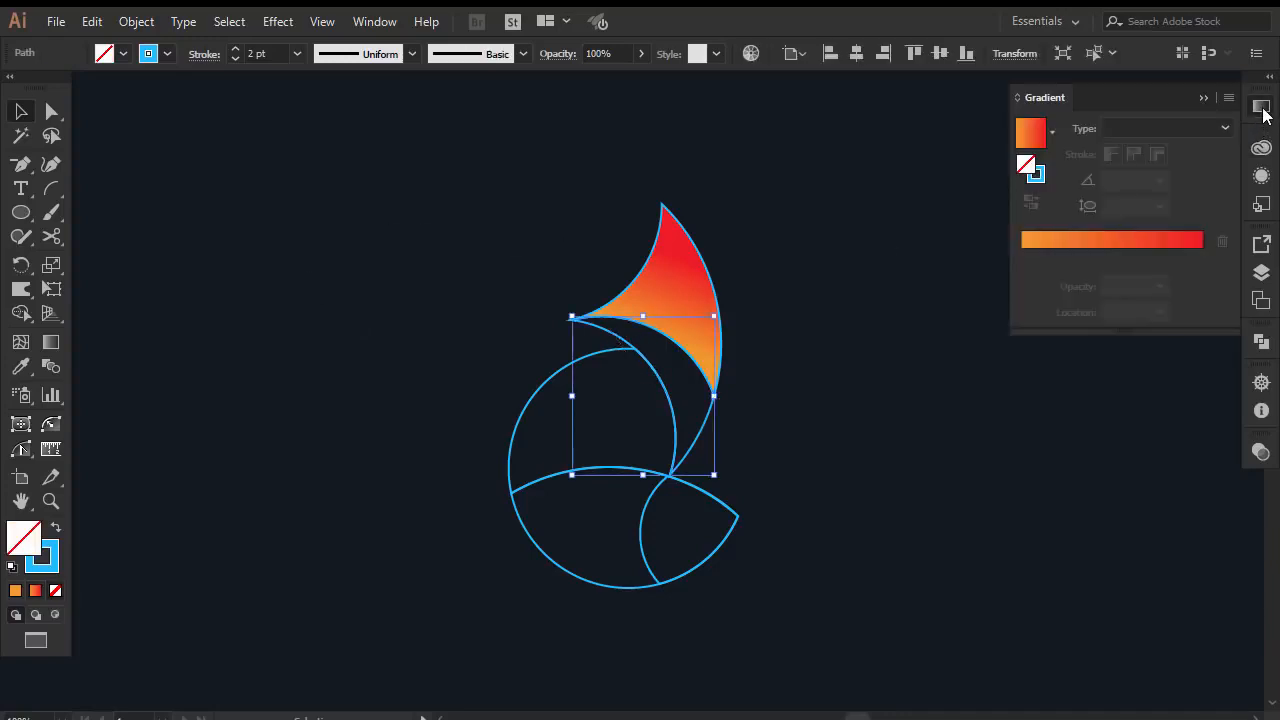
{"action": "left_click", "coordinate": [1119, 240]}
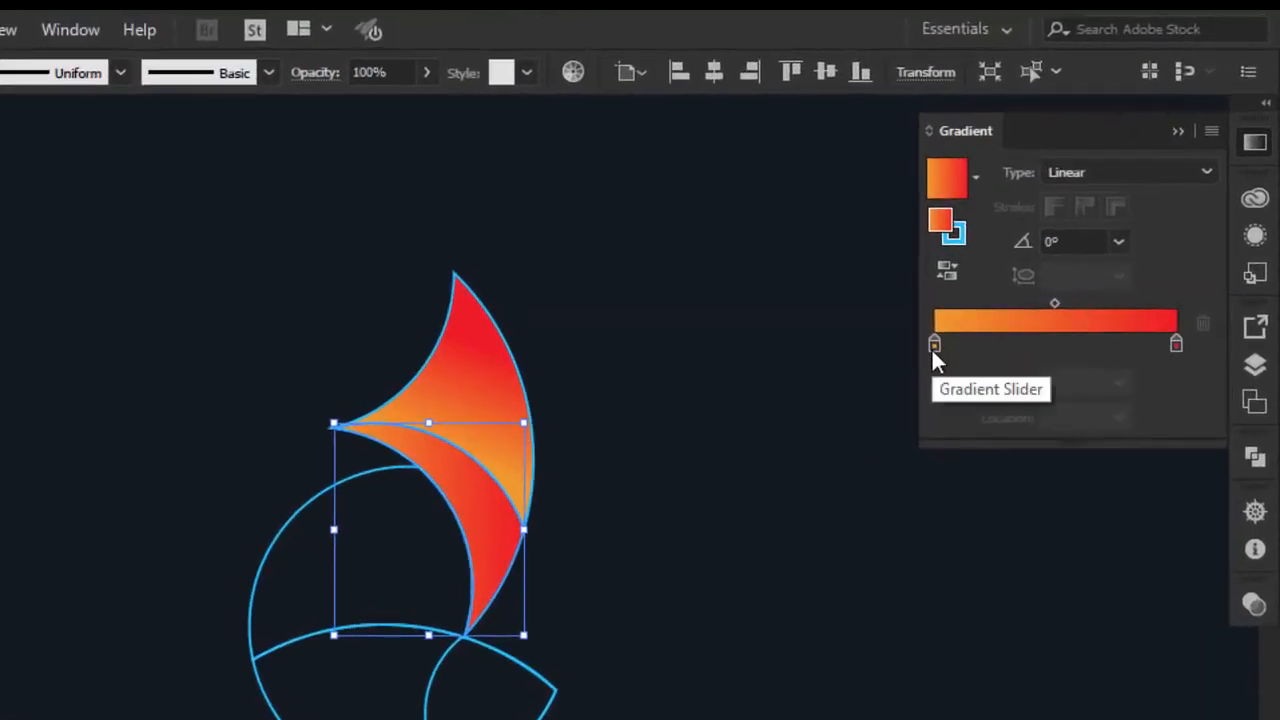
{"action": "left_click", "coordinate": [1176, 345]}
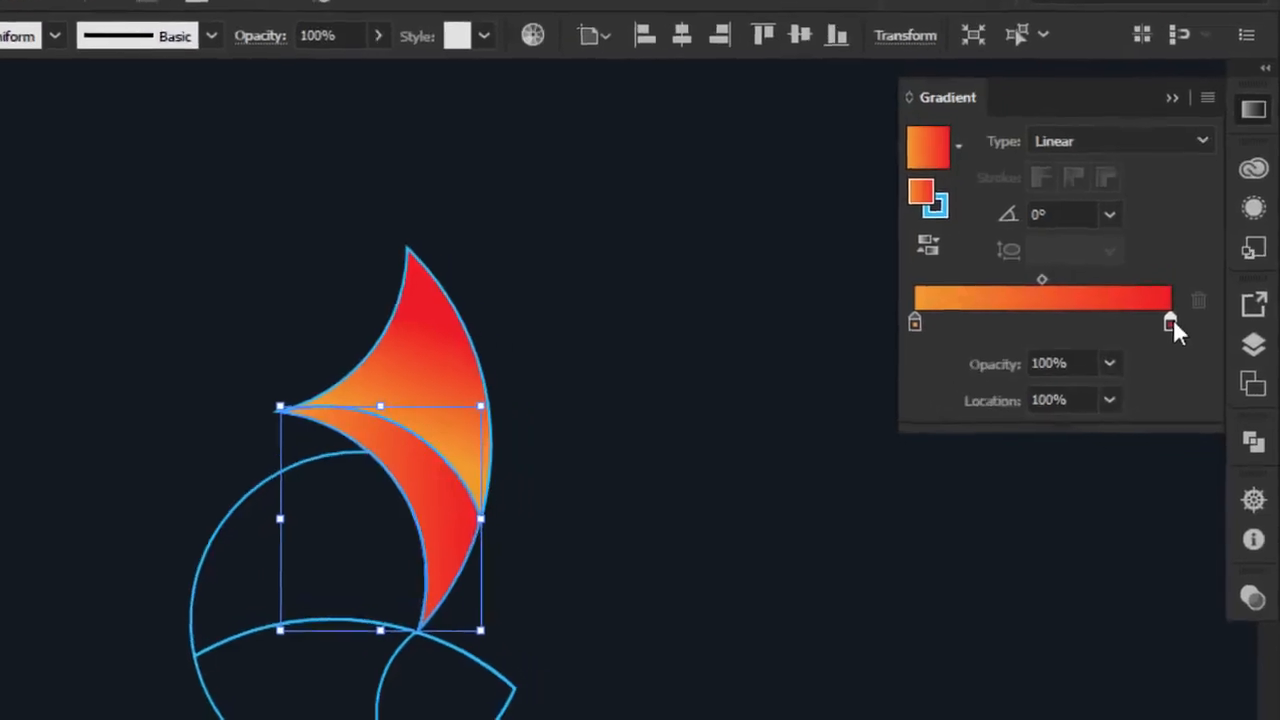
{"action": "double_click", "coordinate": [1173, 319]}
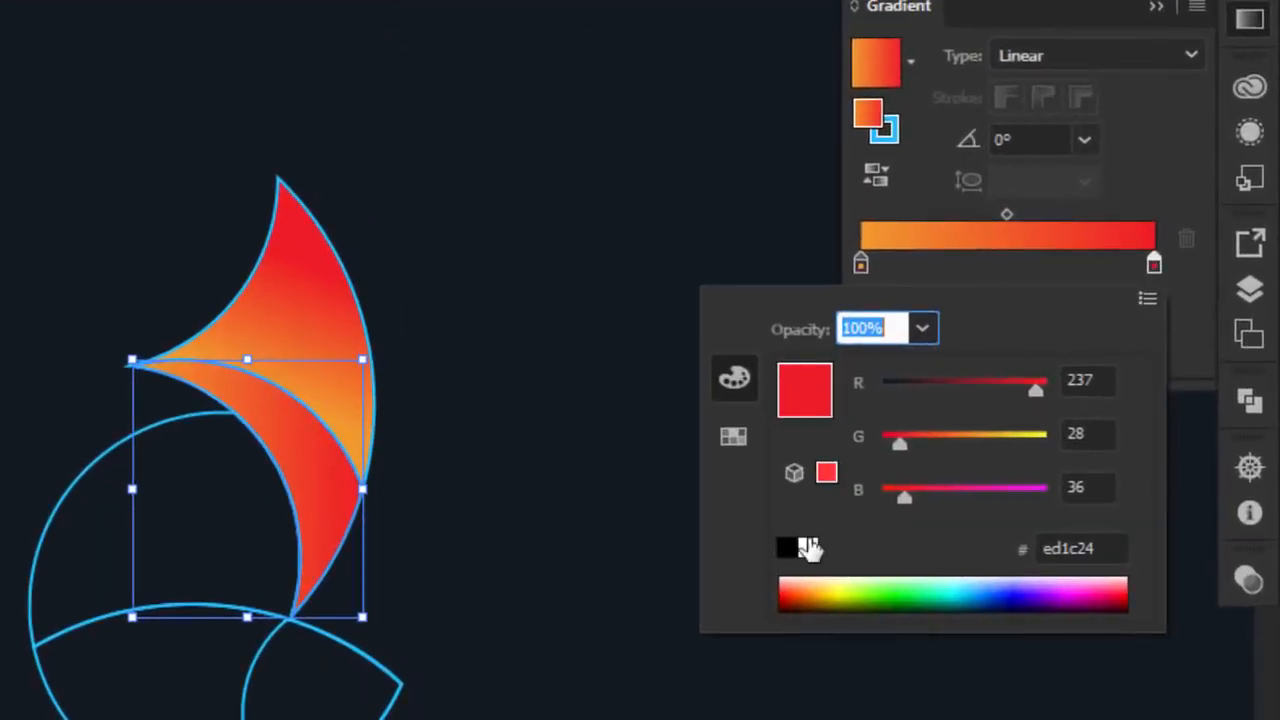
{"action": "left_click", "coordinate": [829, 549]}
{"action": "left_click", "coordinate": [1168, 260]}
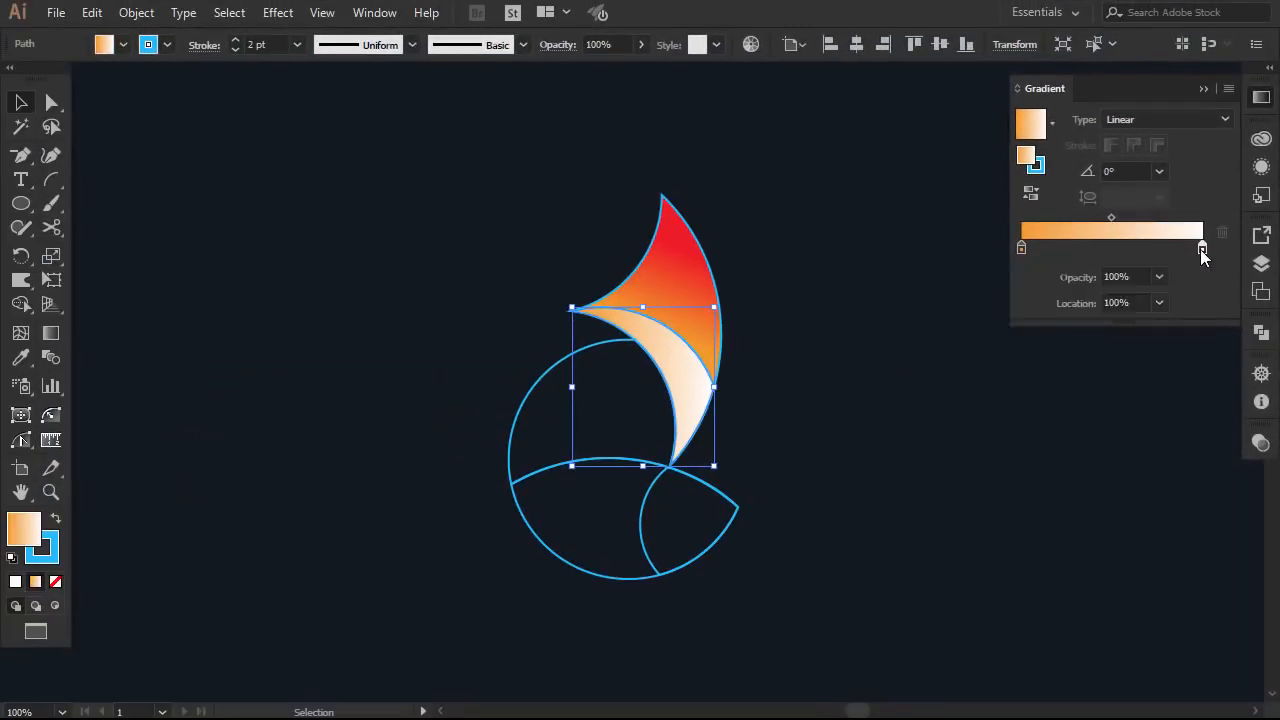
{"action": "left_click", "coordinate": [1170, 31]}
{"action": "left_click", "coordinate": [1055, 57]}
{"action": "left_click", "coordinate": [686, 293]}
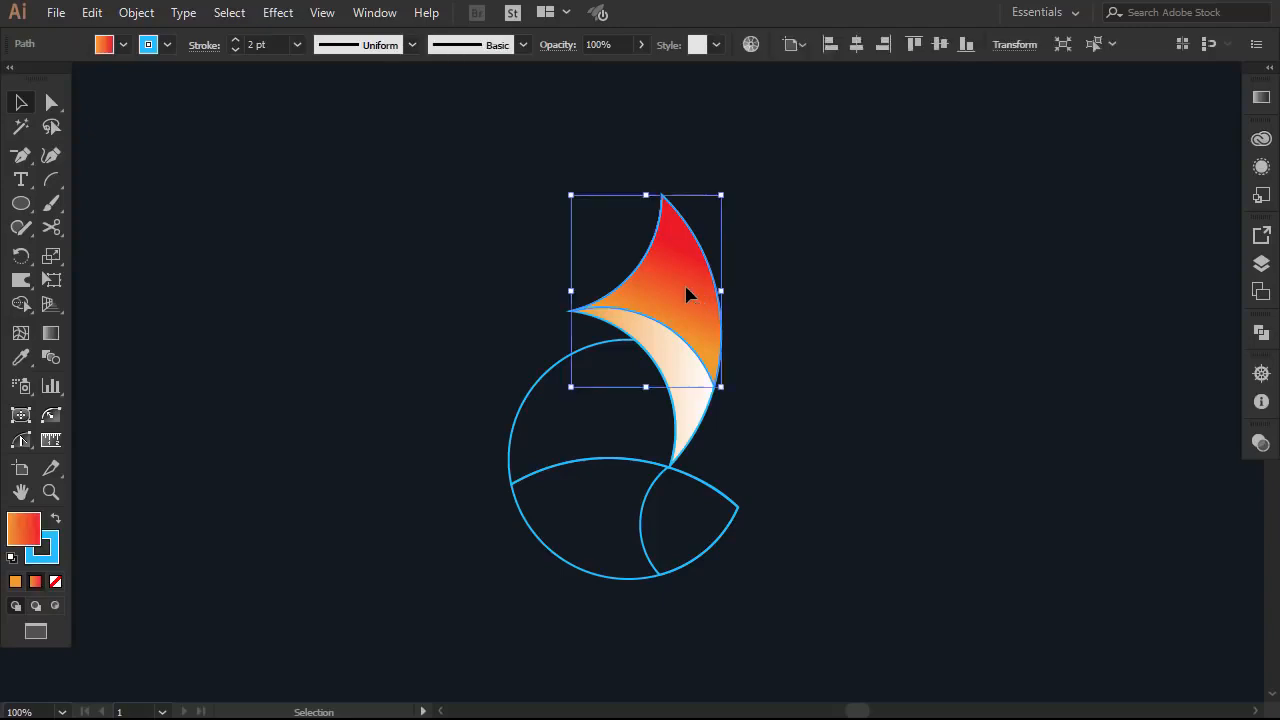
{"action": "left_click", "coordinate": [760, 343]}
Eyedropper the ear's orange-red gradient onto the large circle, then onto the lower body piece
{"action": "left_click", "coordinate": [598, 347]}
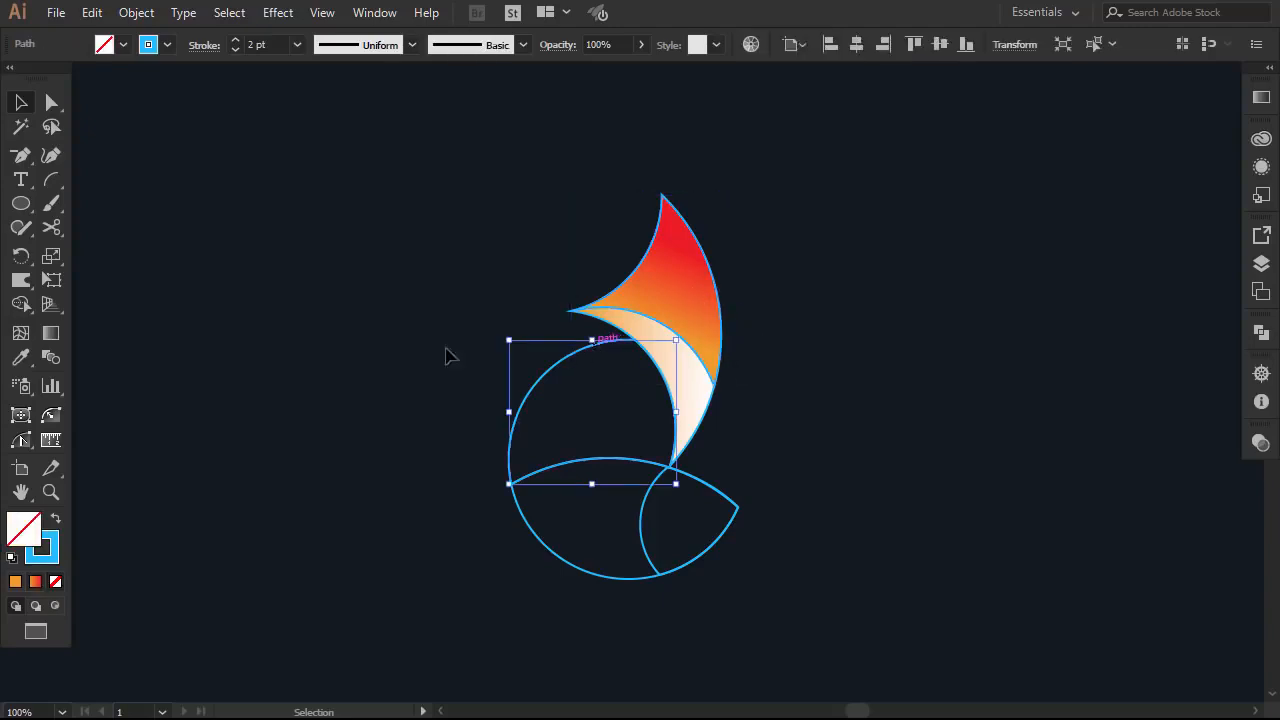
{"action": "left_click", "coordinate": [22, 358]}
{"action": "left_click", "coordinate": [658, 292]}
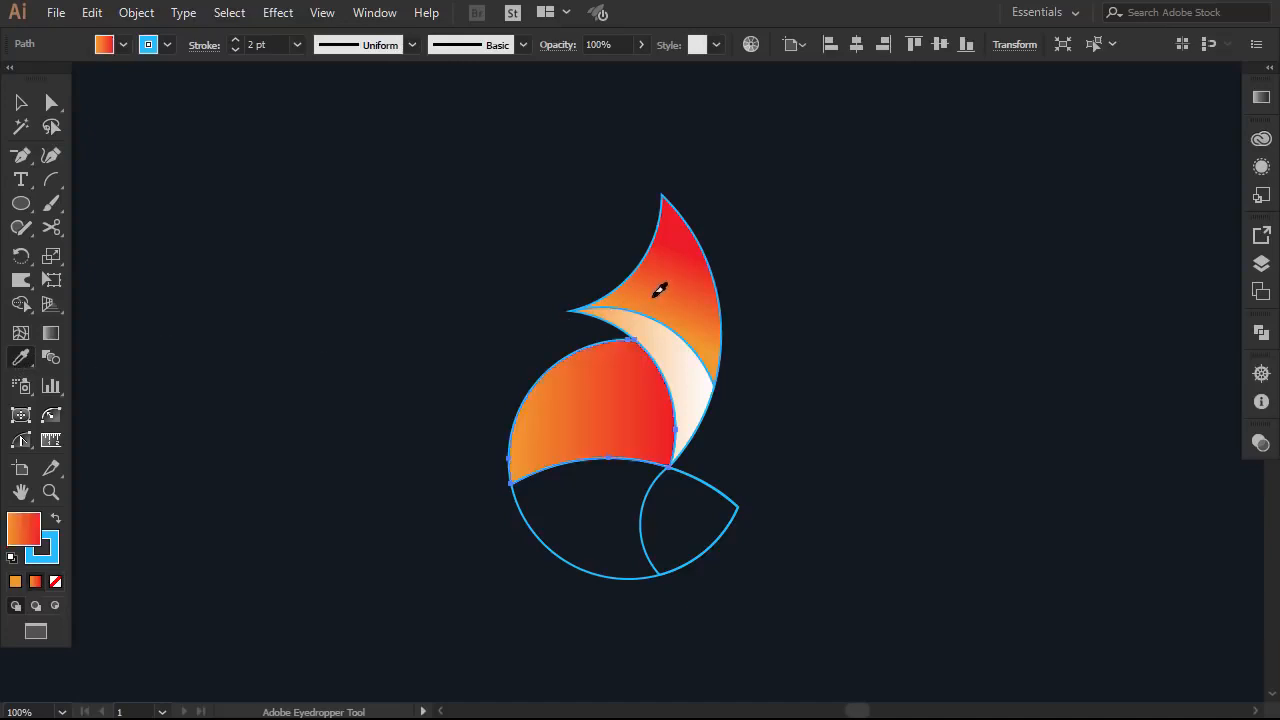
{"action": "left_click", "coordinate": [21, 104]}
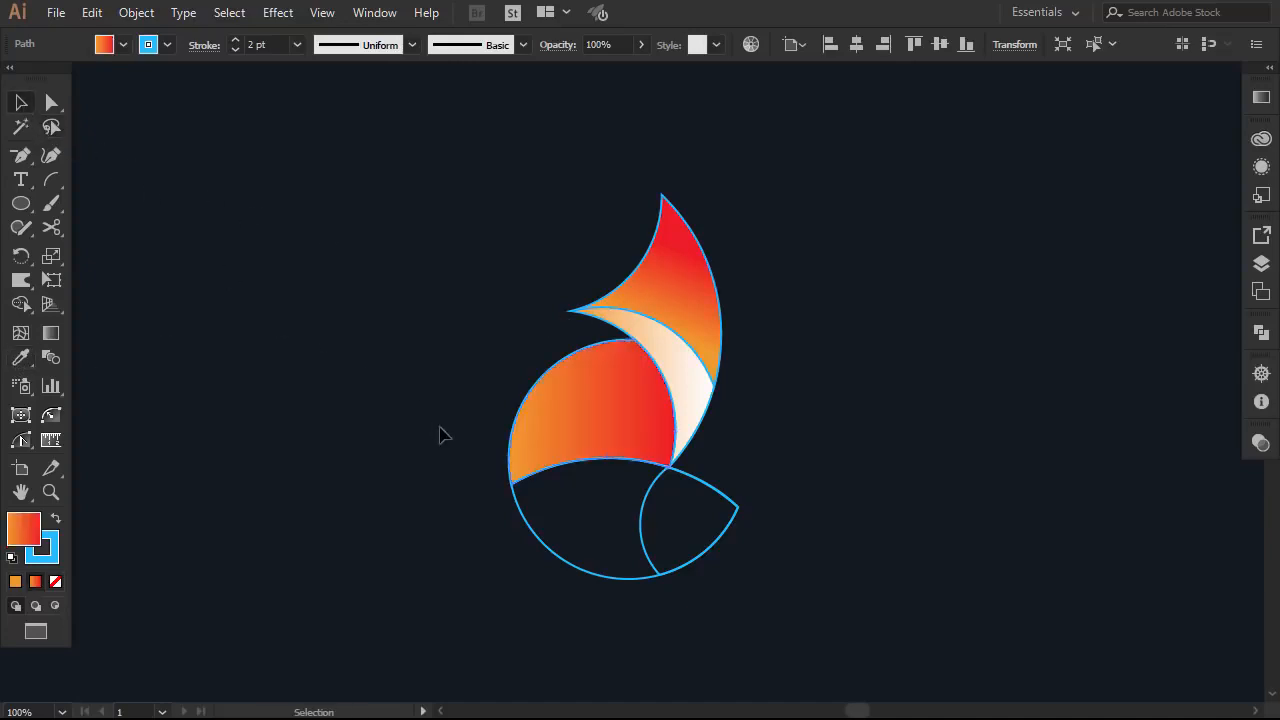
{"action": "left_click", "coordinate": [545, 548]}
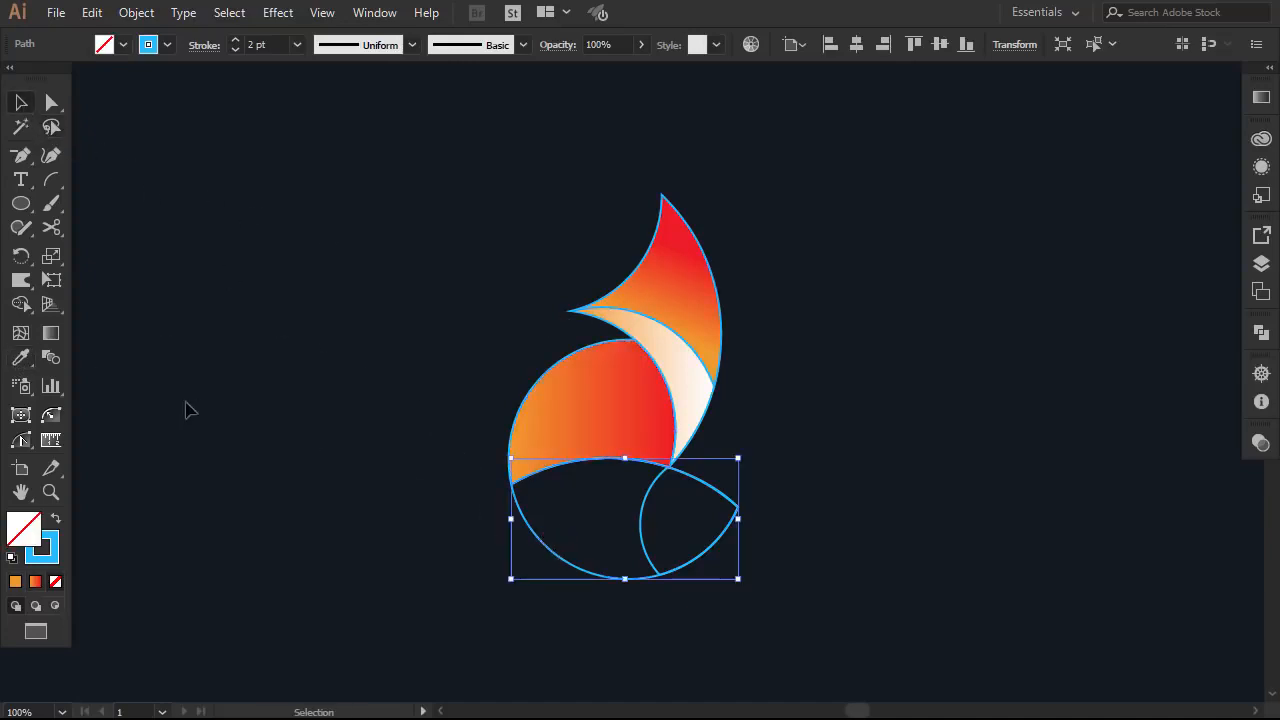
{"action": "left_click", "coordinate": [21, 358]}
{"action": "left_click", "coordinate": [540, 396]}
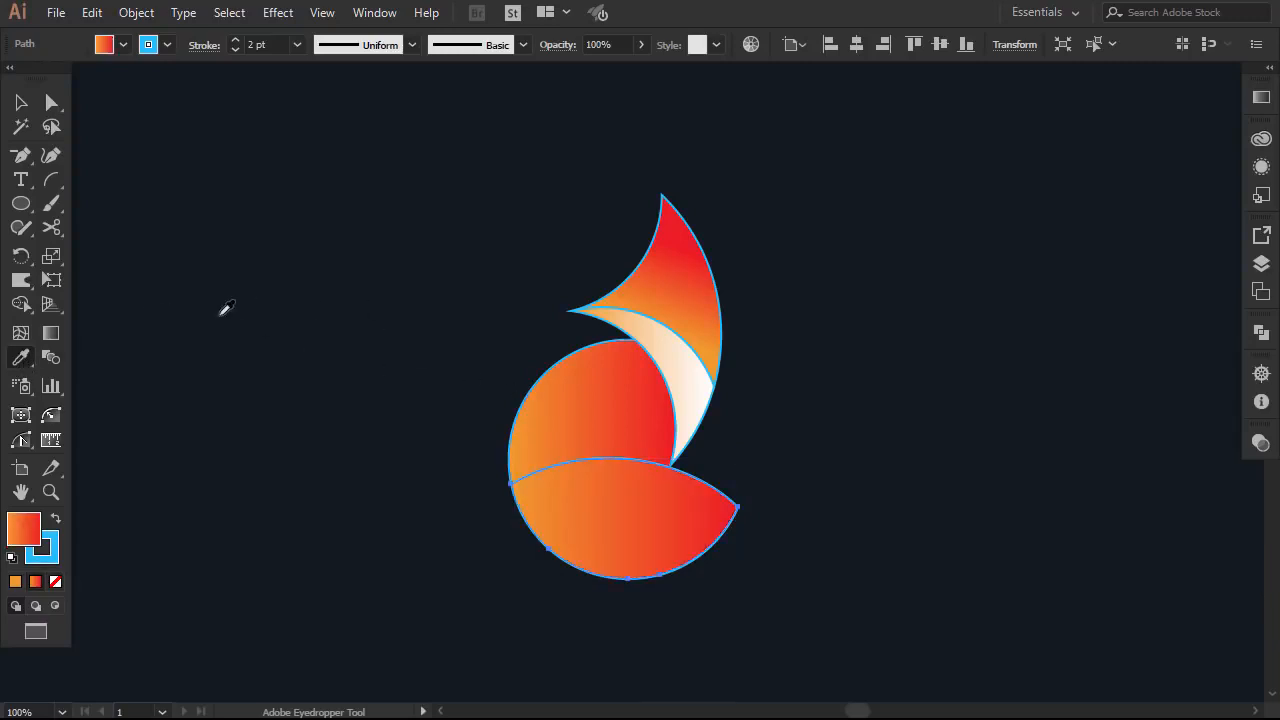
Temporarily delete the lower body shape, try filling the small lower-right piece, then undo
{"action": "left_click", "coordinate": [21, 104]}
{"action": "left_click", "coordinate": [310, 435]}
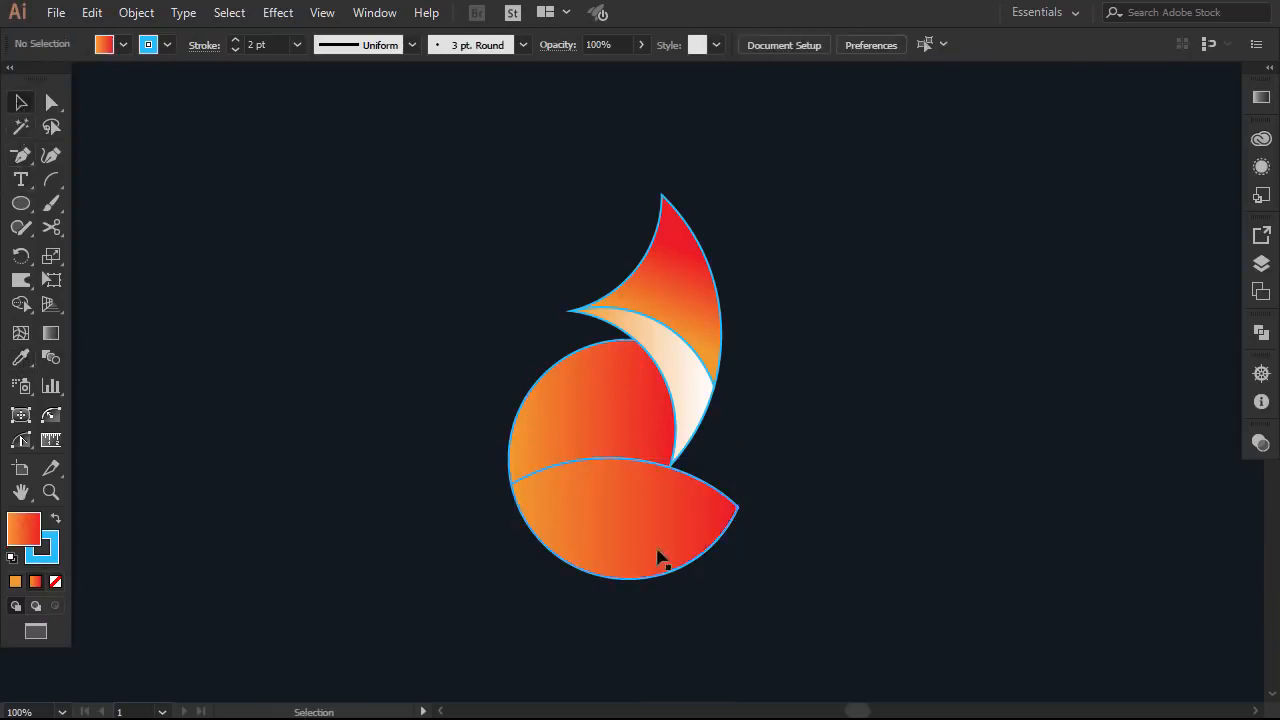
{"action": "left_click", "coordinate": [669, 544]}
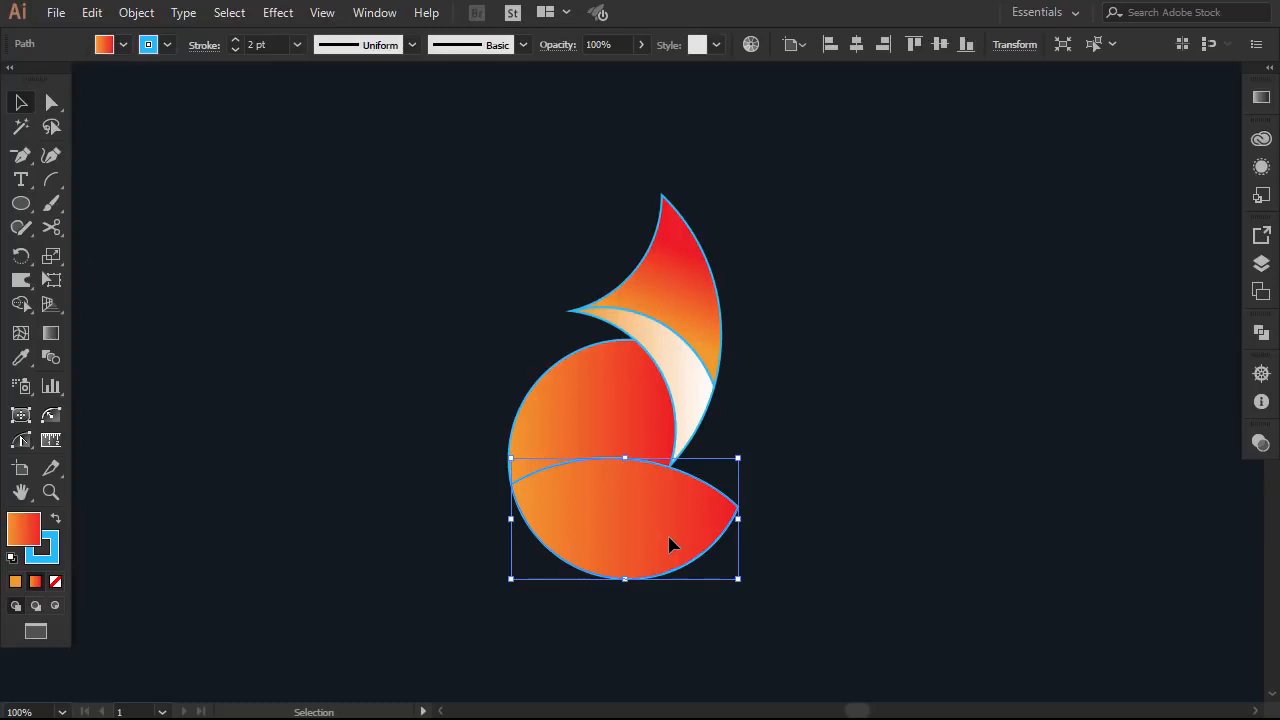
{"action": "key", "text": "Delete"}
{"action": "left_click", "coordinate": [729, 500]}
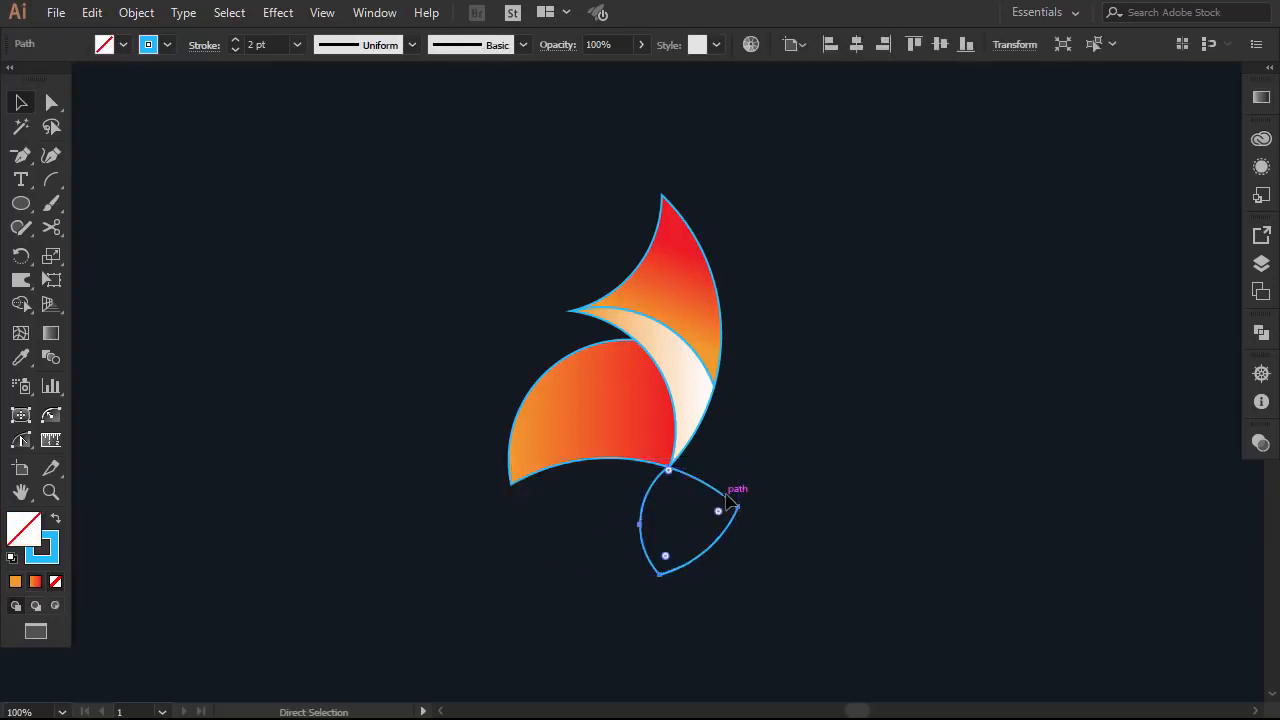
{"action": "key", "text": "period"}
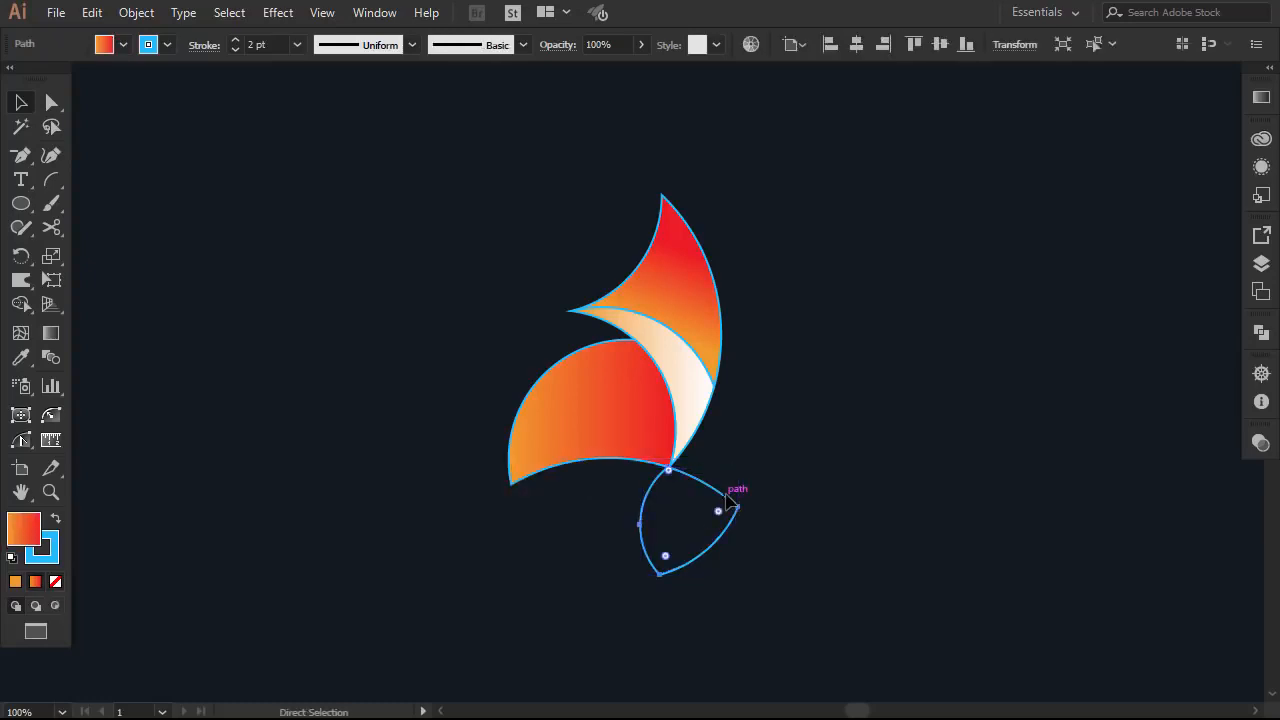
{"action": "key", "text": "ctrl+z"}
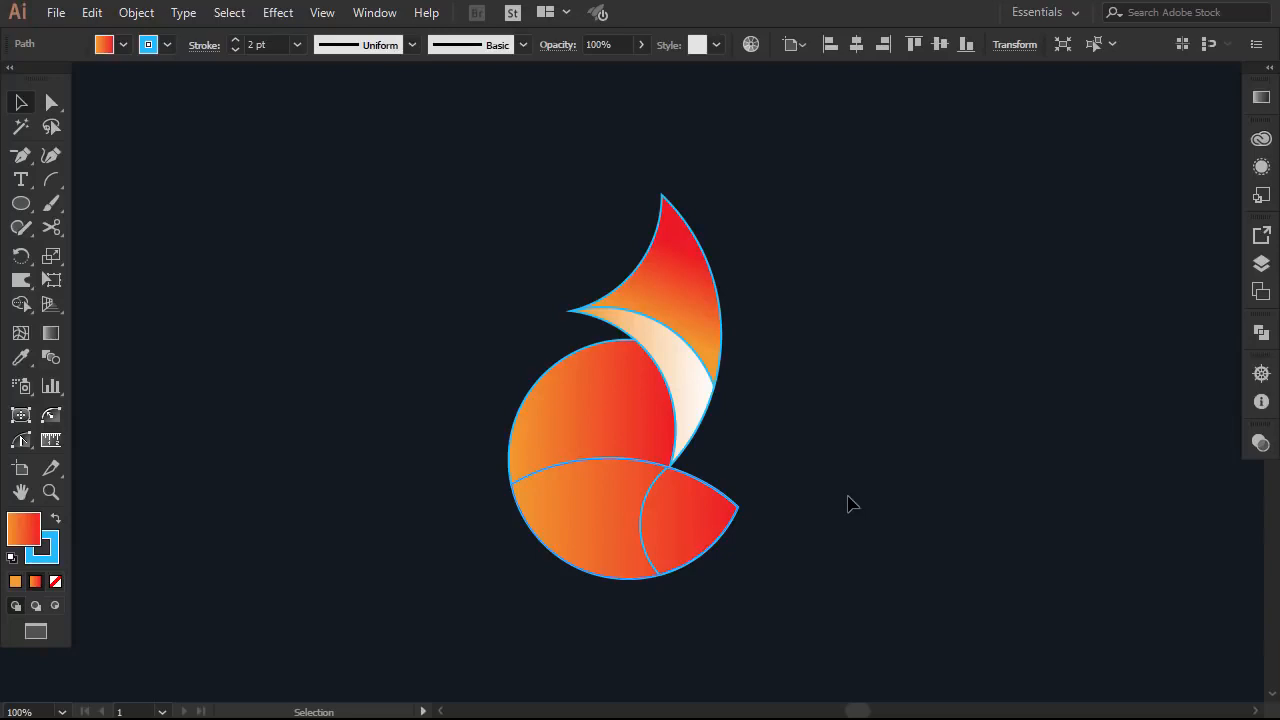
{"action": "left_click", "coordinate": [847, 503]}
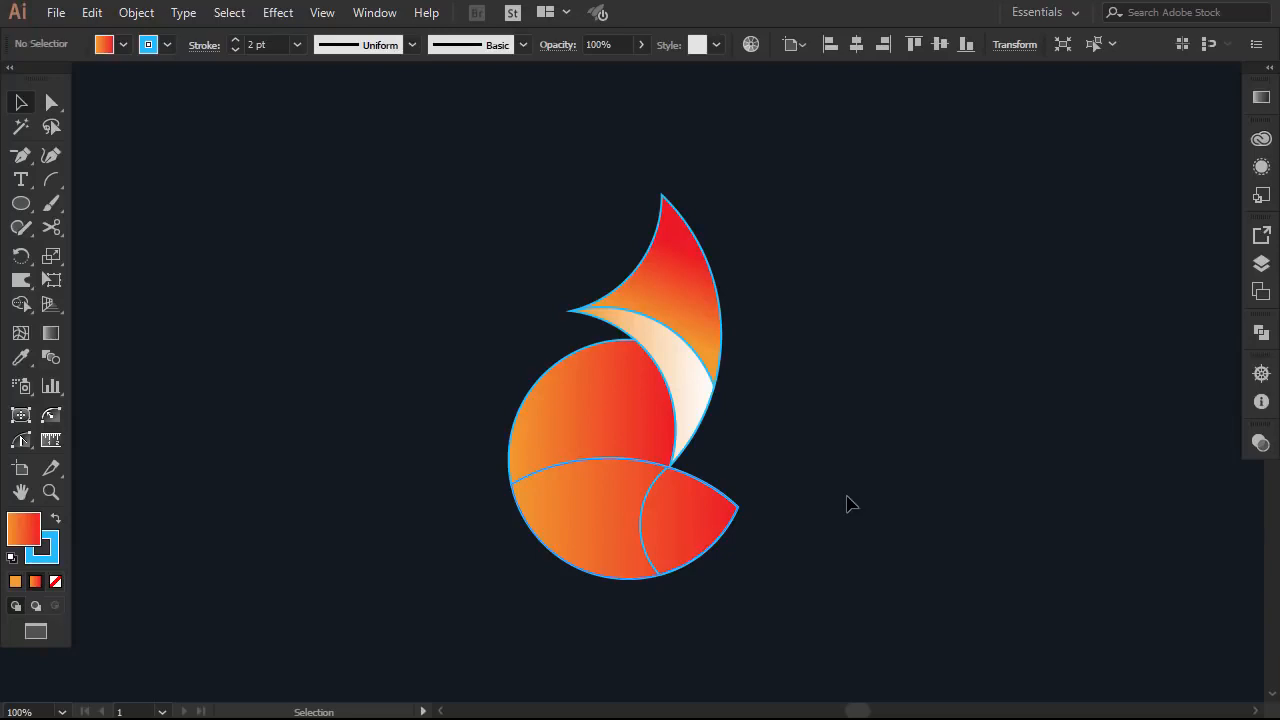
Eyedropper the cream gradient onto the small lower-right piece, then marquee-select all fox pieces
{"action": "left_click", "coordinate": [644, 497]}
{"action": "left_click", "coordinate": [22, 358]}
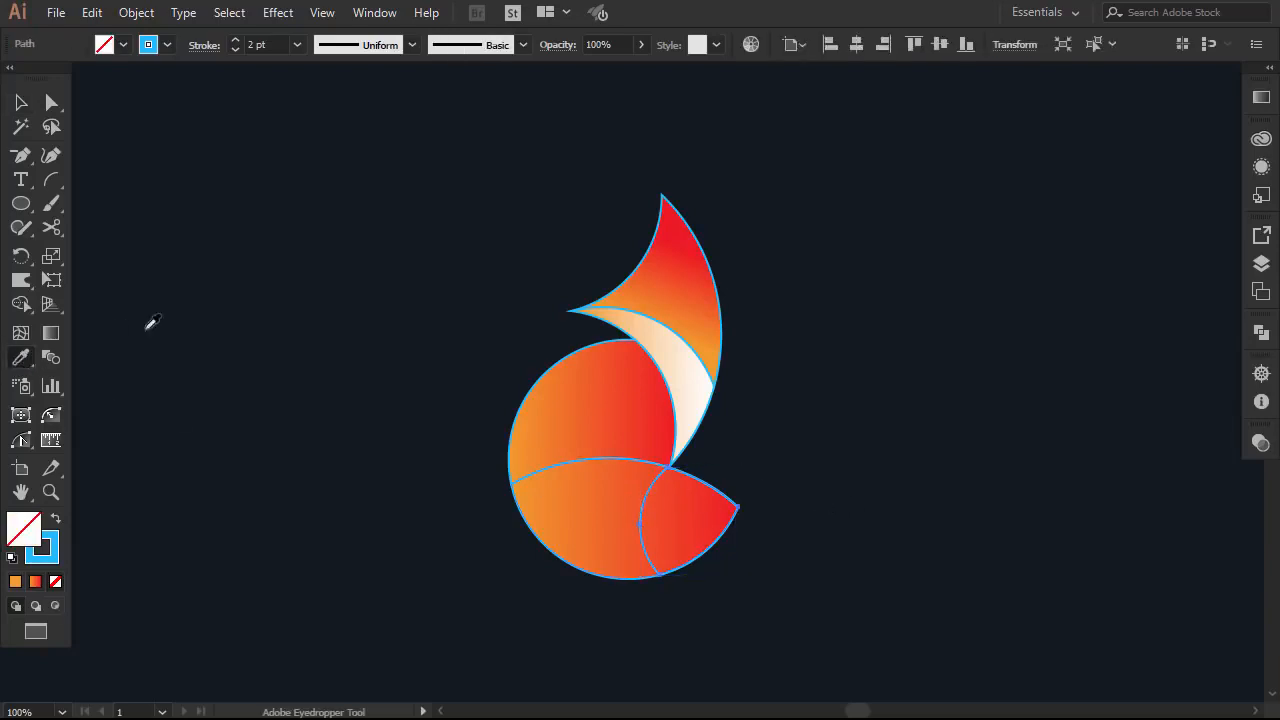
{"action": "left_click", "coordinate": [678, 354]}
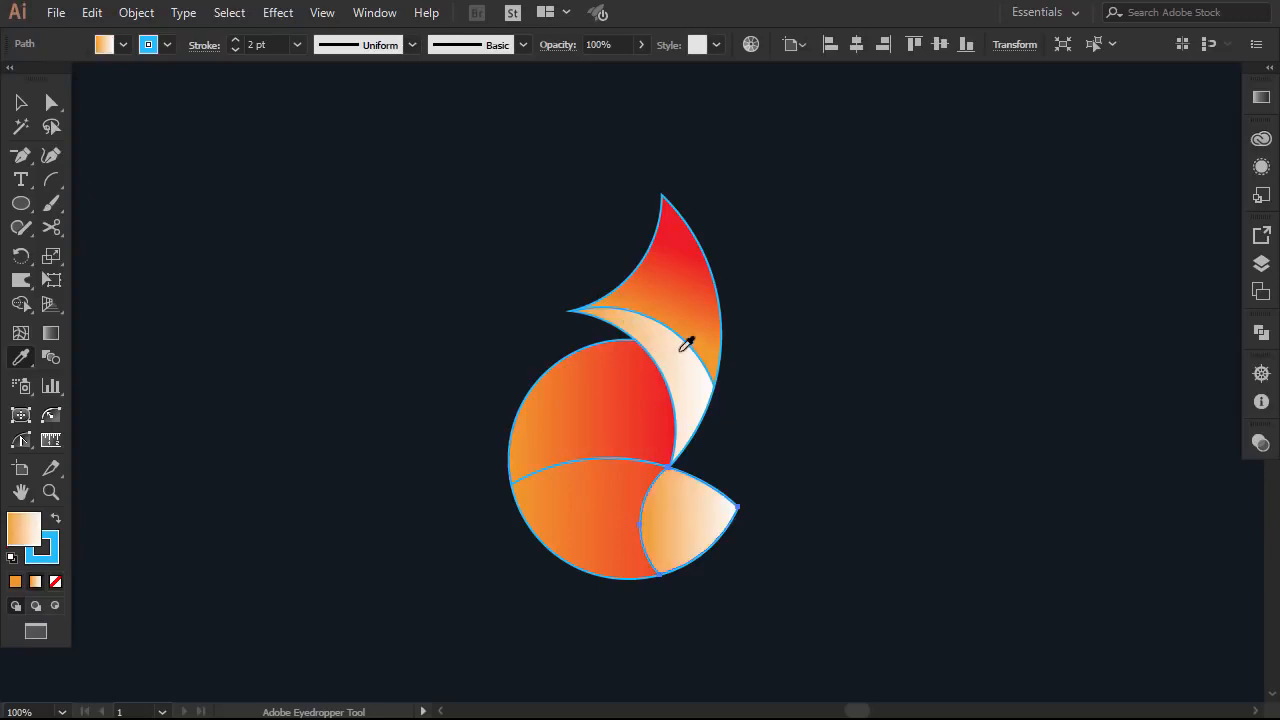
{"action": "left_click", "coordinate": [21, 102]}
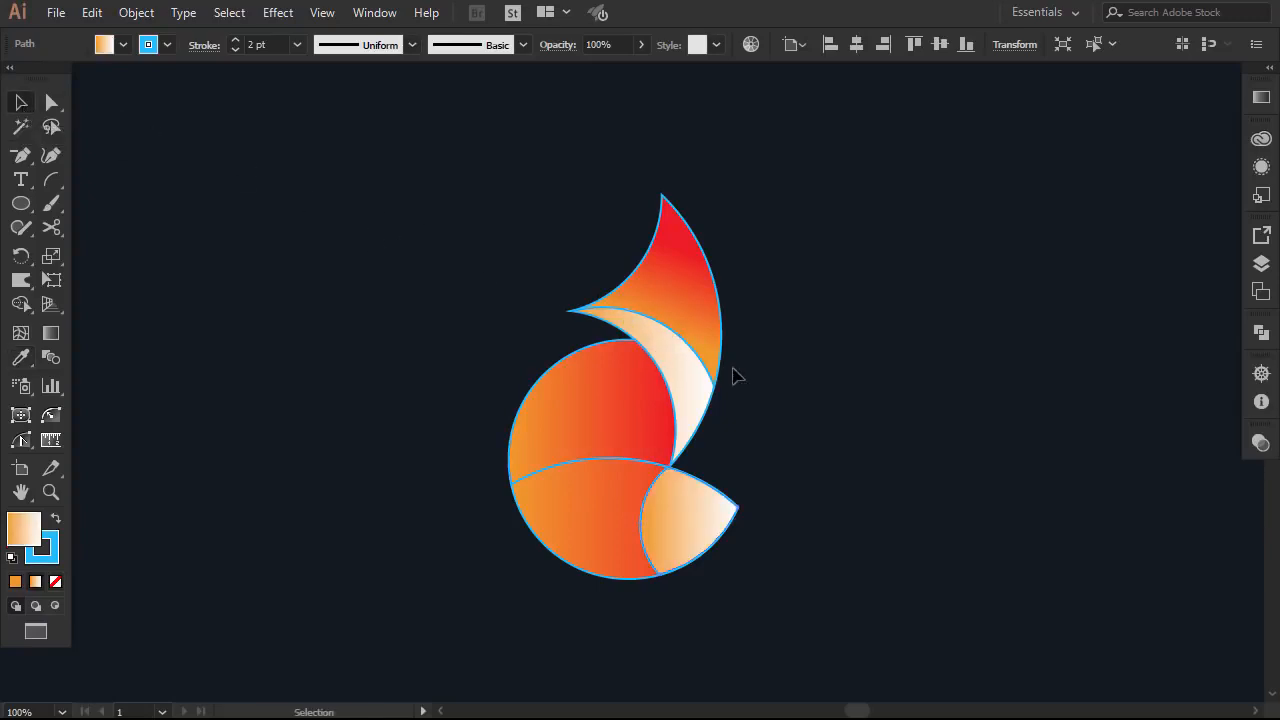
{"action": "left_click", "coordinate": [776, 350]}
{"action": "left_click_drag", "start_coordinate": [803, 226], "coordinate": [444, 610]}
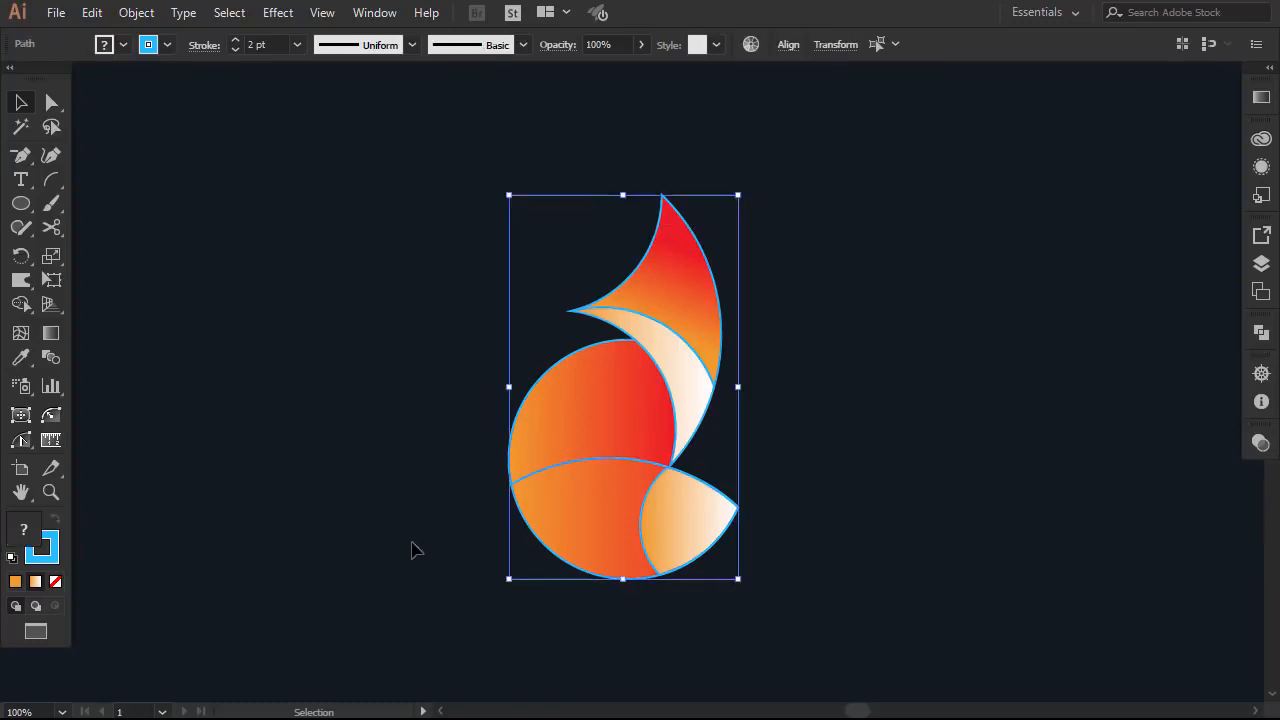
Set the stroke of all selected fox pieces to None
{"action": "left_click", "coordinate": [38, 556]}
{"action": "left_click", "coordinate": [56, 582]}
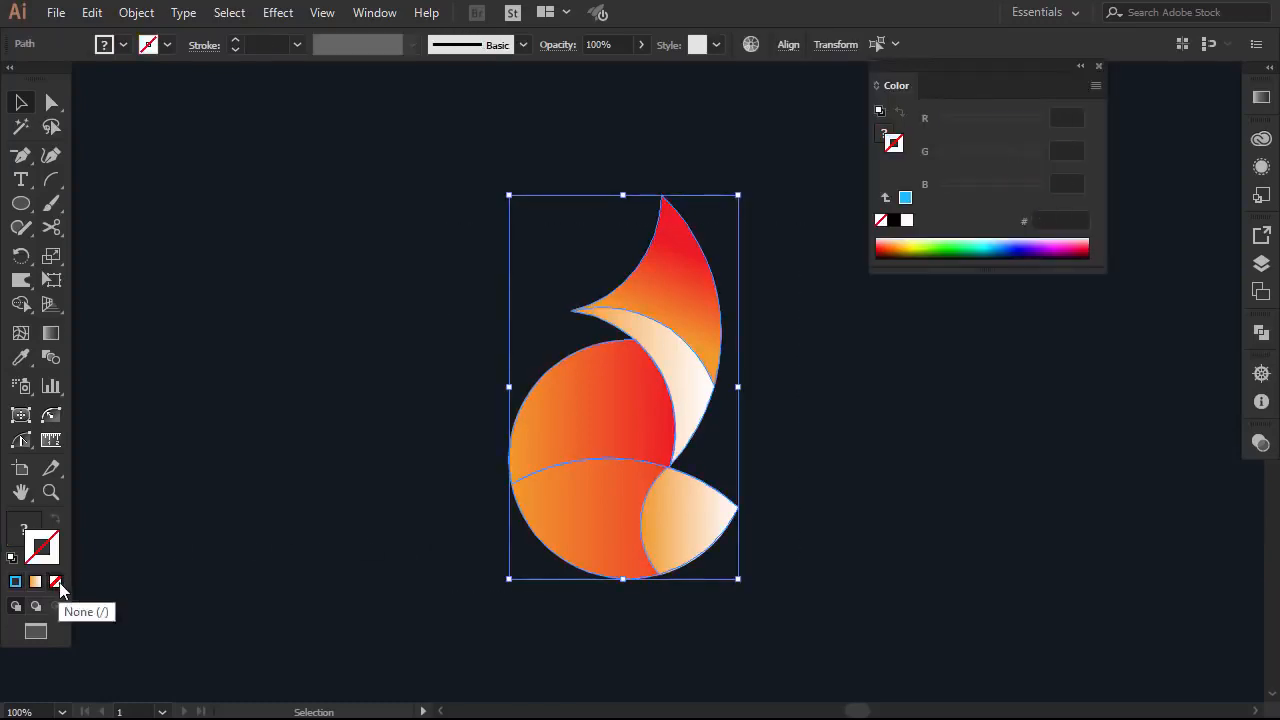
{"action": "left_click", "coordinate": [1100, 68]}
Redraw the top flame's gradient nearly vertically, orange at the top to red below
{"action": "left_click", "coordinate": [683, 297]}
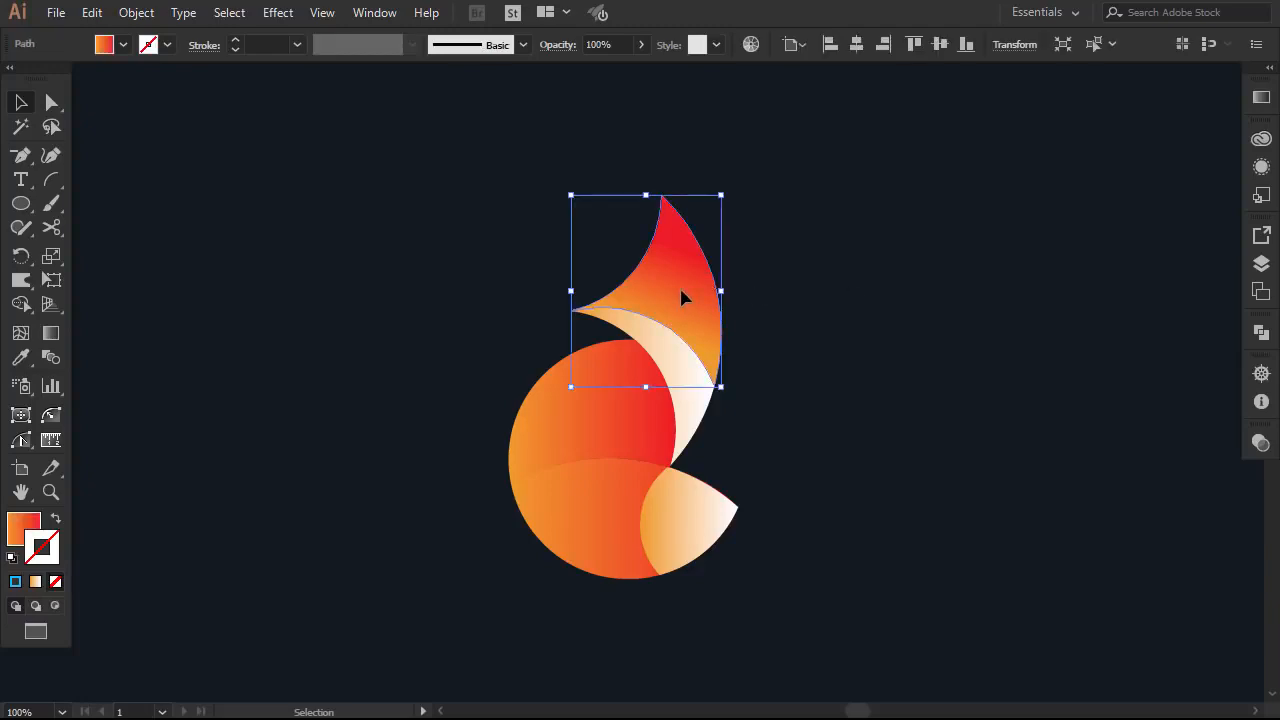
{"action": "left_click", "coordinate": [50, 336]}
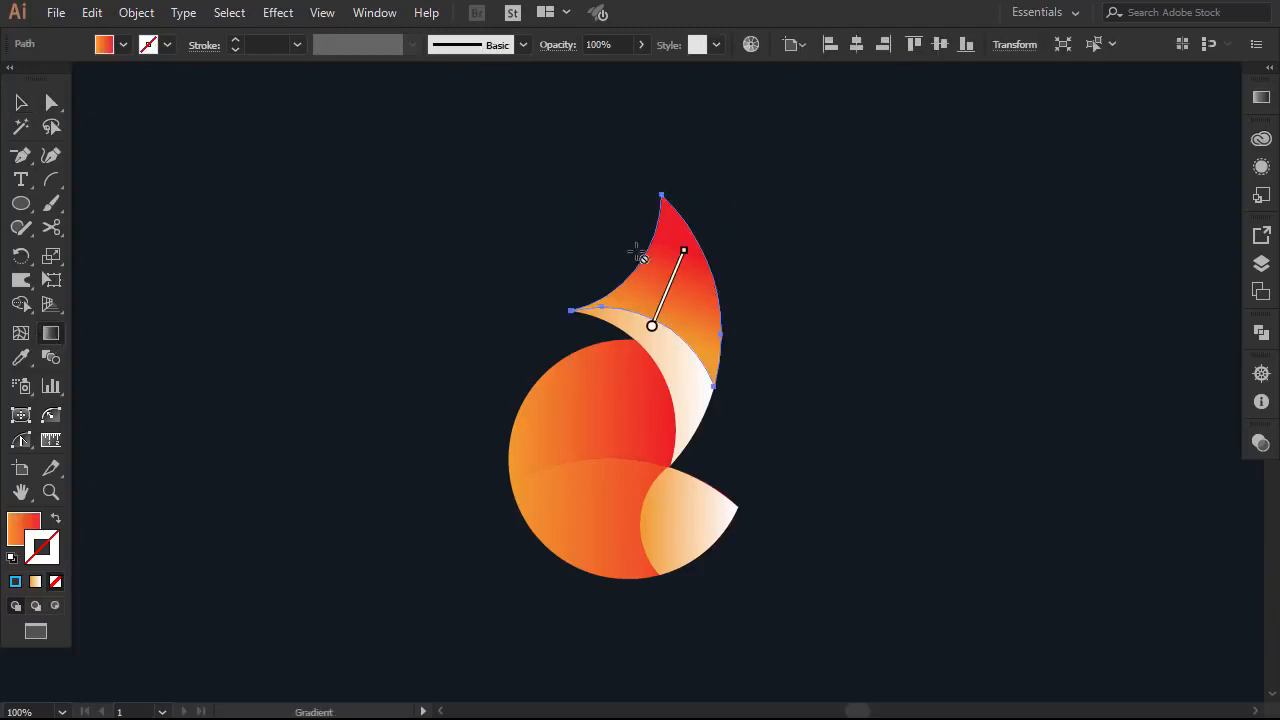
{"action": "left_click", "coordinate": [19, 535]}
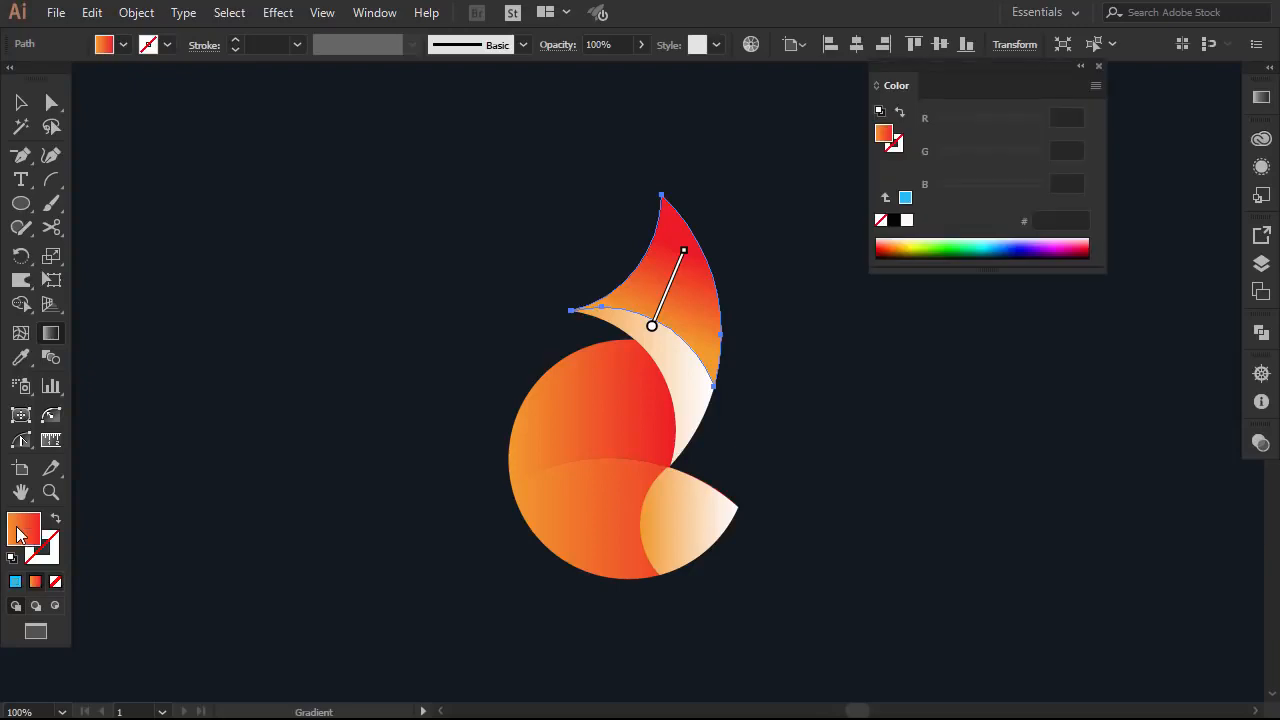
{"action": "left_click", "coordinate": [1098, 66]}
{"action": "left_click_drag", "start_coordinate": [683, 238], "coordinate": [644, 342]}
{"action": "left_click_drag", "start_coordinate": [731, 231], "coordinate": [689, 366]}
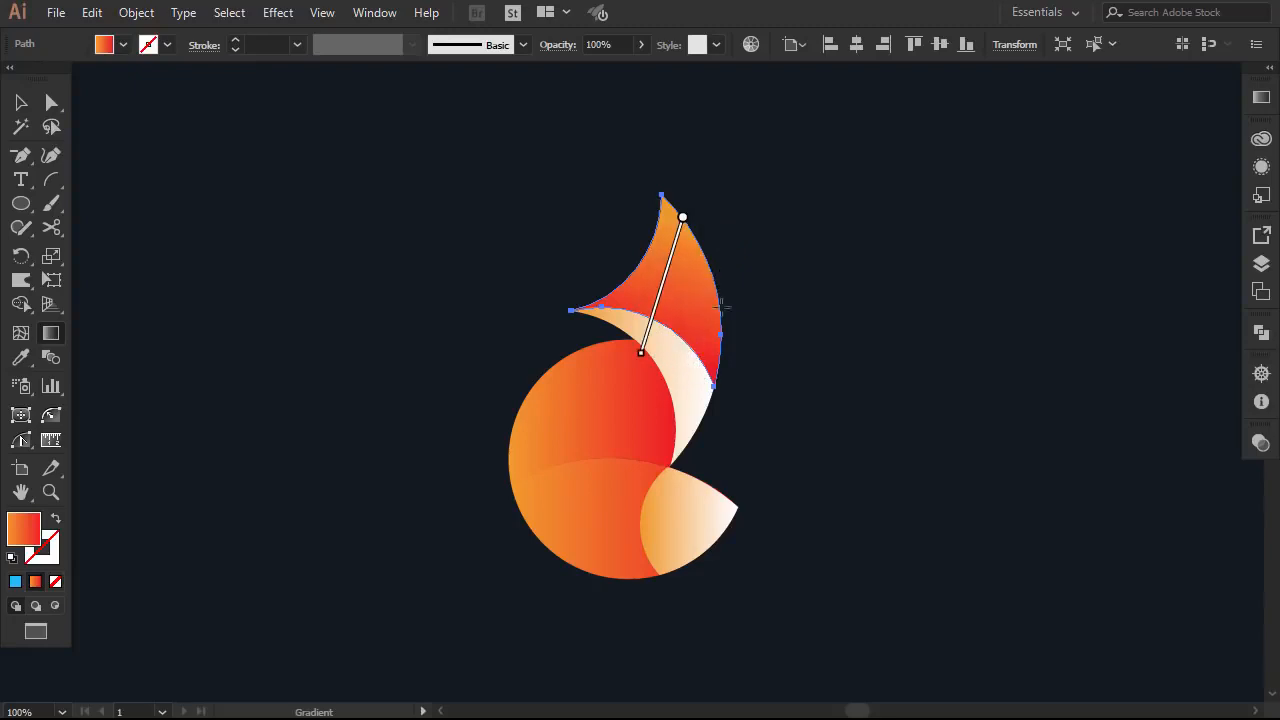
{"action": "left_click_drag", "start_coordinate": [715, 271], "coordinate": [699, 386]}
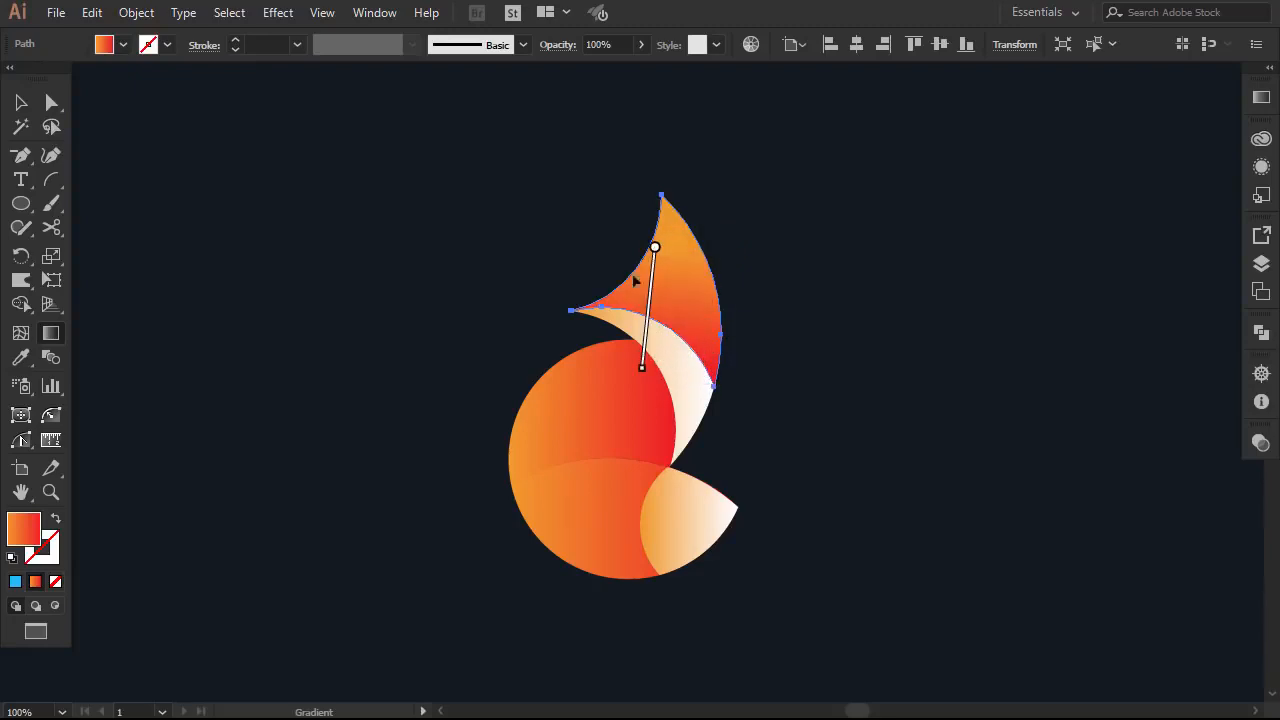
{"action": "left_click", "coordinate": [20, 102]}
{"action": "left_click", "coordinate": [477, 277]}
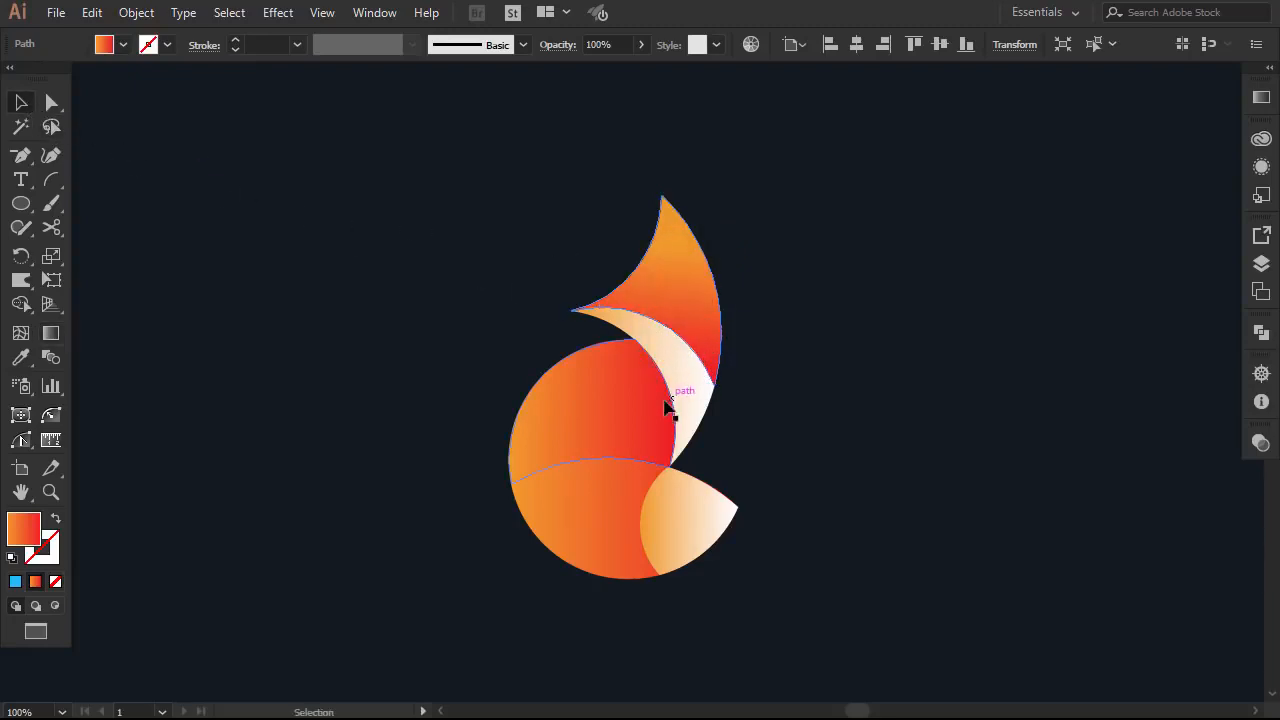
Re-angle the large circle's gradient diagonally downward across its upper part
{"action": "left_click", "coordinate": [614, 397]}
{"action": "left_click", "coordinate": [51, 333]}
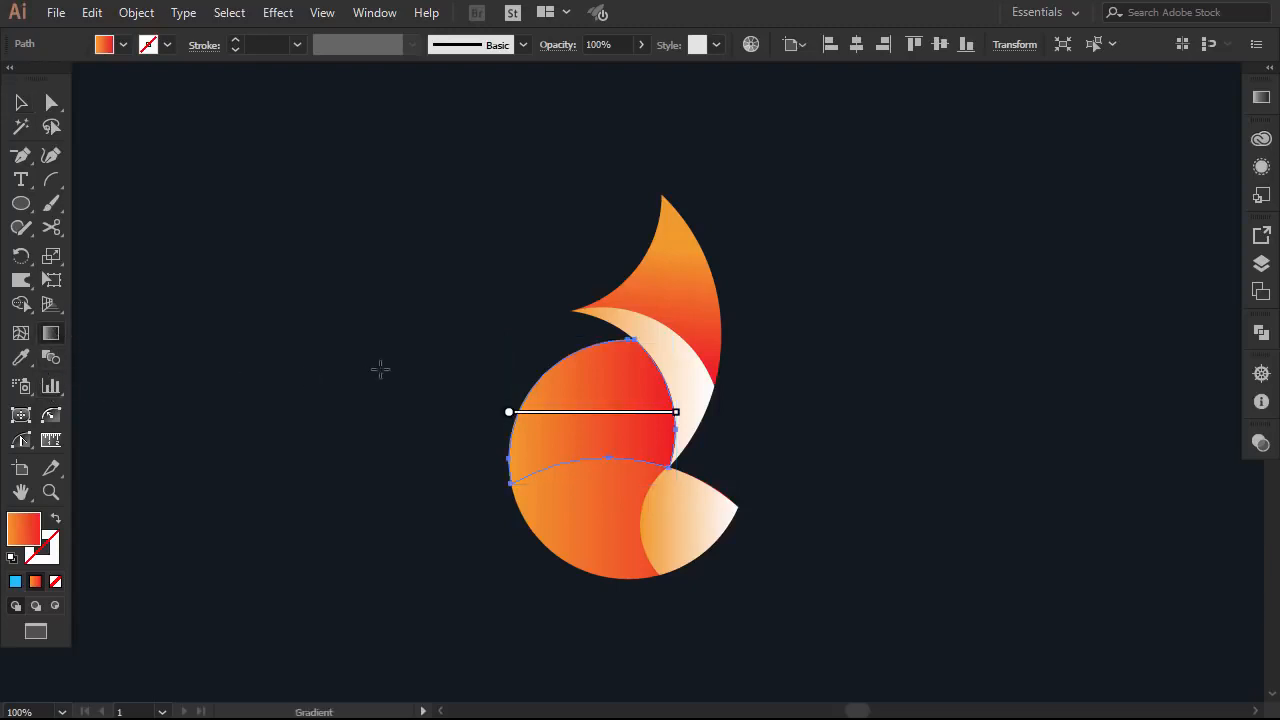
{"action": "left_click_drag", "start_coordinate": [585, 358], "coordinate": [640, 488]}
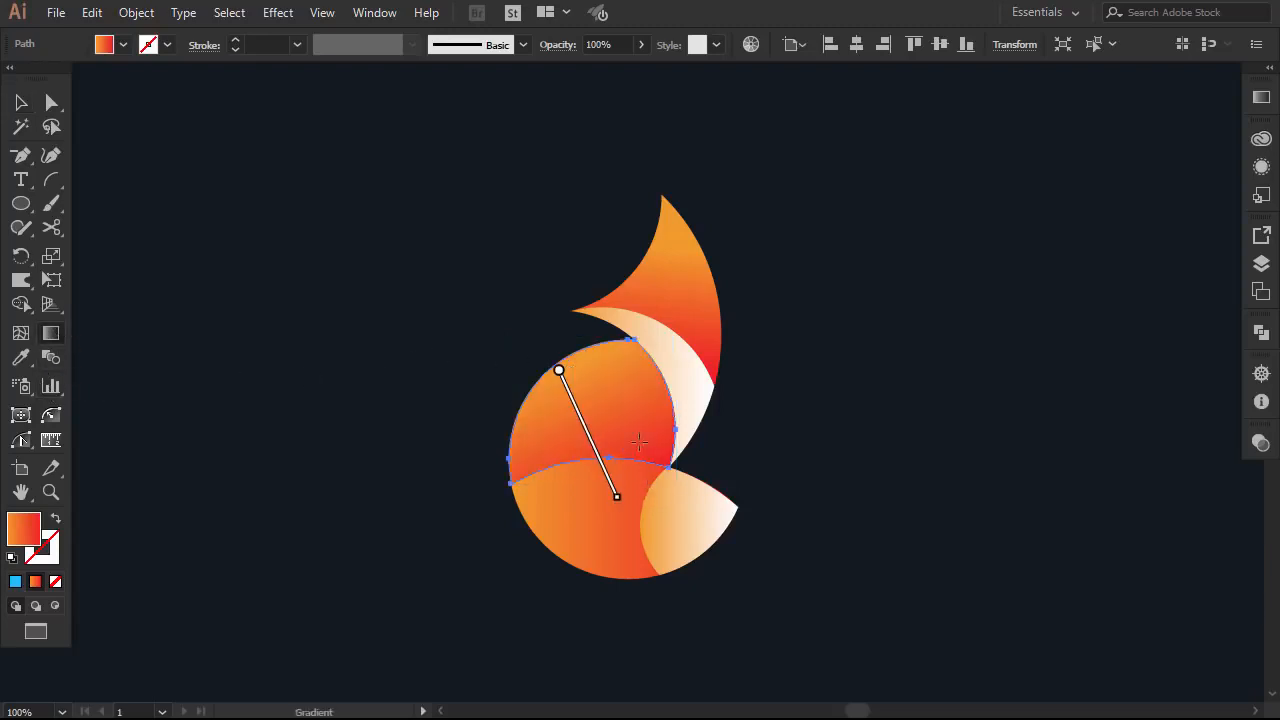
{"action": "mouse_move", "coordinate": [566, 393]}
{"action": "left_mouse_down"}
{"action": "mouse_move", "coordinate": [640, 463]}
{"action": "mouse_move", "coordinate": [612, 474]}
{"action": "left_mouse_up"}
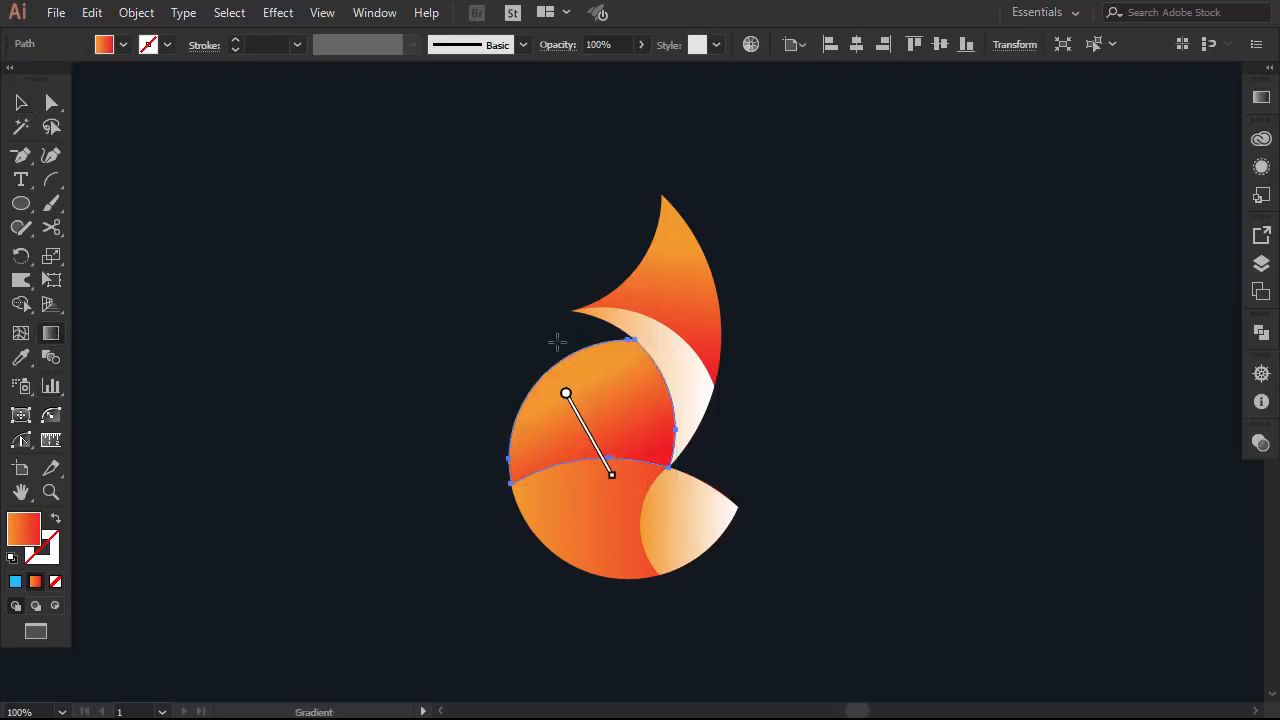
{"action": "mouse_move", "coordinate": [535, 358]}
{"action": "left_mouse_down"}
{"action": "mouse_move", "coordinate": [640, 446]}
{"action": "mouse_move", "coordinate": [625, 480]}
{"action": "left_mouse_up"}
{"action": "left_click_drag", "start_coordinate": [597, 386], "coordinate": [667, 488]}
{"action": "left_click_drag", "start_coordinate": [589, 366], "coordinate": [669, 493]}
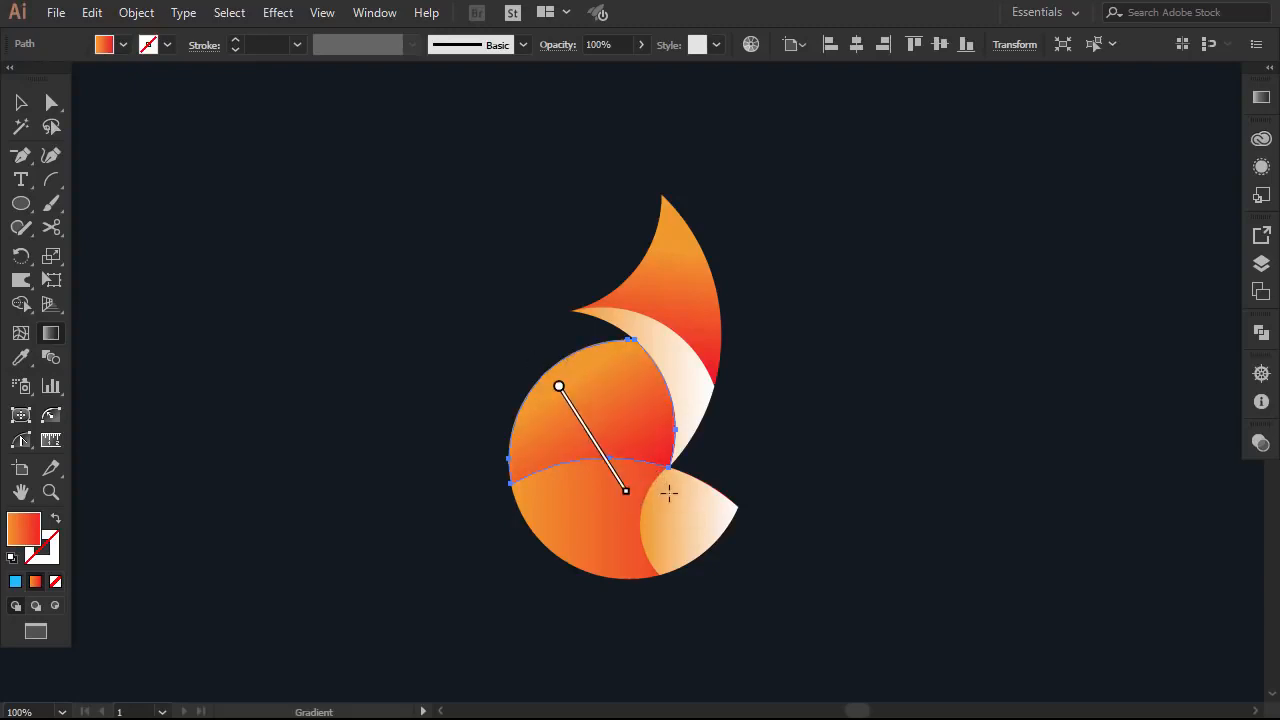
{"action": "left_click_drag", "start_coordinate": [589, 357], "coordinate": [629, 446]}
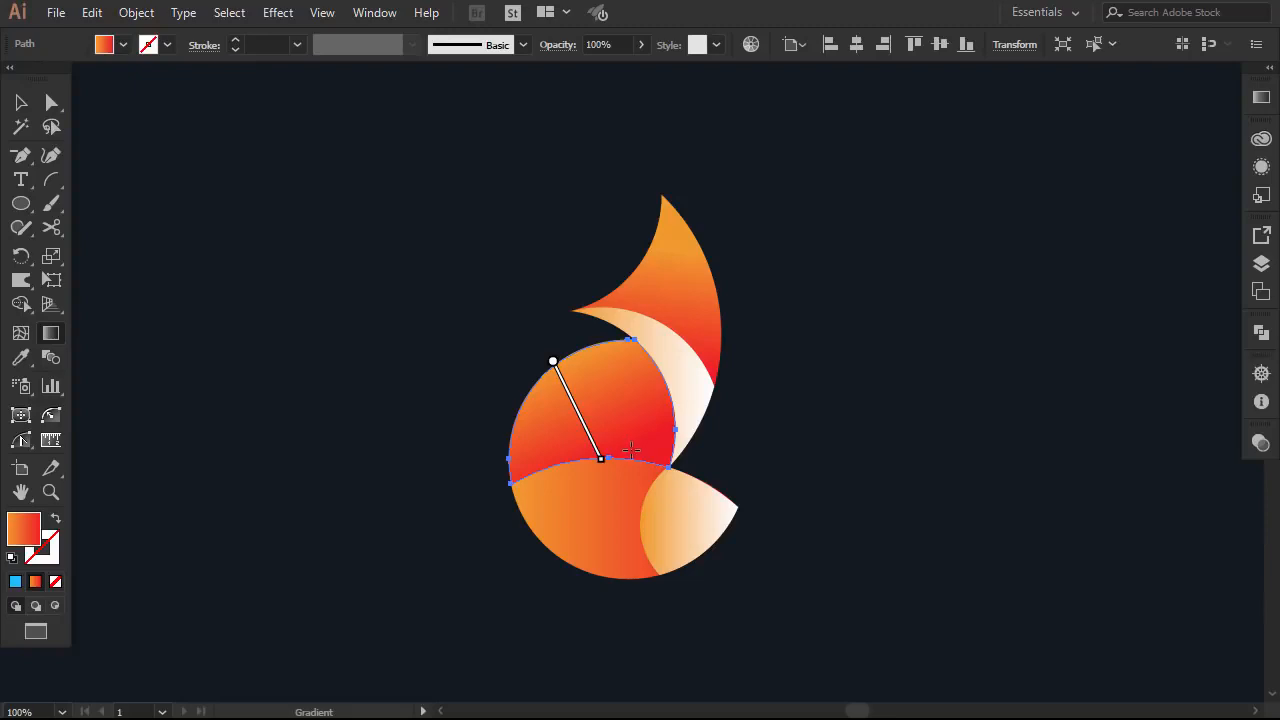
{"action": "left_click", "coordinate": [20, 104]}
Redraw the lower body's gradient and set the tail tip's gradient with white on top
{"action": "left_click", "coordinate": [550, 505]}
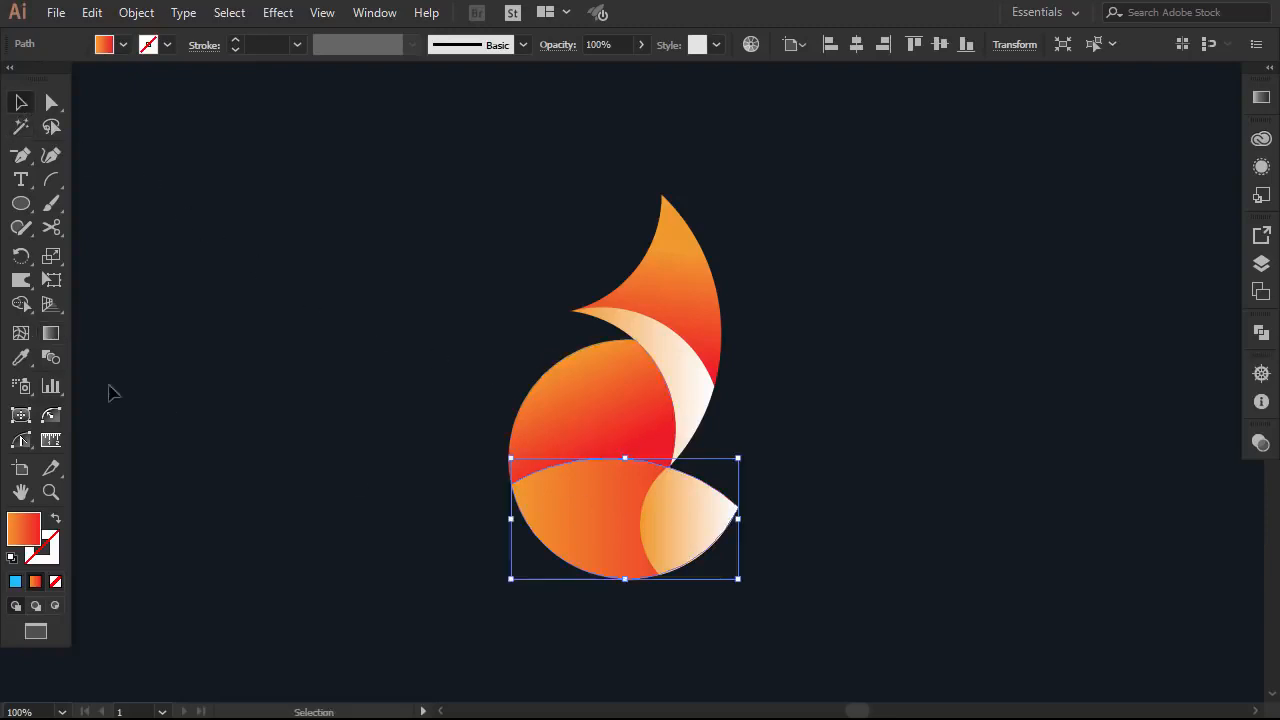
{"action": "left_click", "coordinate": [50, 333]}
{"action": "left_click_drag", "start_coordinate": [630, 443], "coordinate": [642, 556]}
{"action": "left_click", "coordinate": [20, 104]}
{"action": "left_click", "coordinate": [690, 520]}
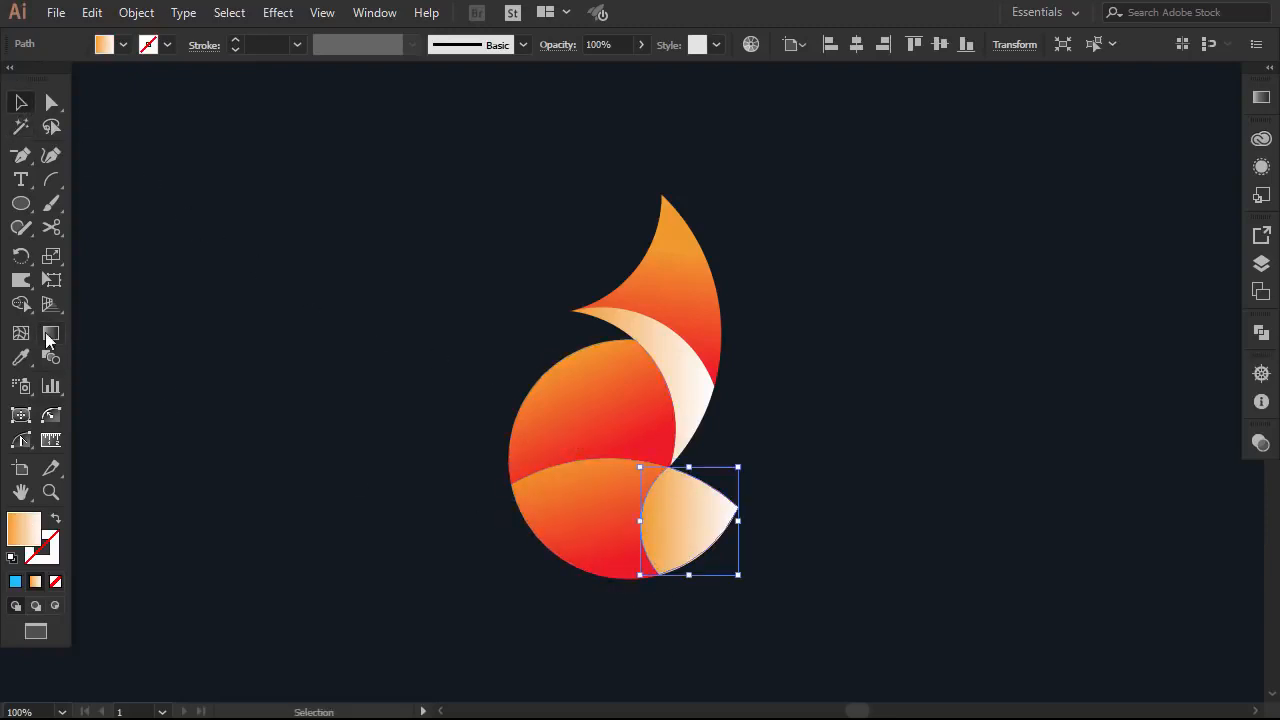
{"action": "left_click", "coordinate": [50, 335]}
{"action": "mouse_move", "coordinate": [689, 471]}
{"action": "left_mouse_down"}
{"action": "mouse_move", "coordinate": [689, 541]}
{"action": "mouse_move", "coordinate": [693, 472]}
{"action": "left_mouse_up"}
{"action": "left_click", "coordinate": [19, 106]}
Angle the crescent's gradient from white at top-left to orange at bottom-right, then deselect
{"action": "left_click", "coordinate": [690, 394]}
{"action": "left_click", "coordinate": [50, 334]}
{"action": "left_click_drag", "start_coordinate": [634, 323], "coordinate": [724, 418]}
{"action": "left_click_drag", "start_coordinate": [694, 426], "coordinate": [620, 331]}
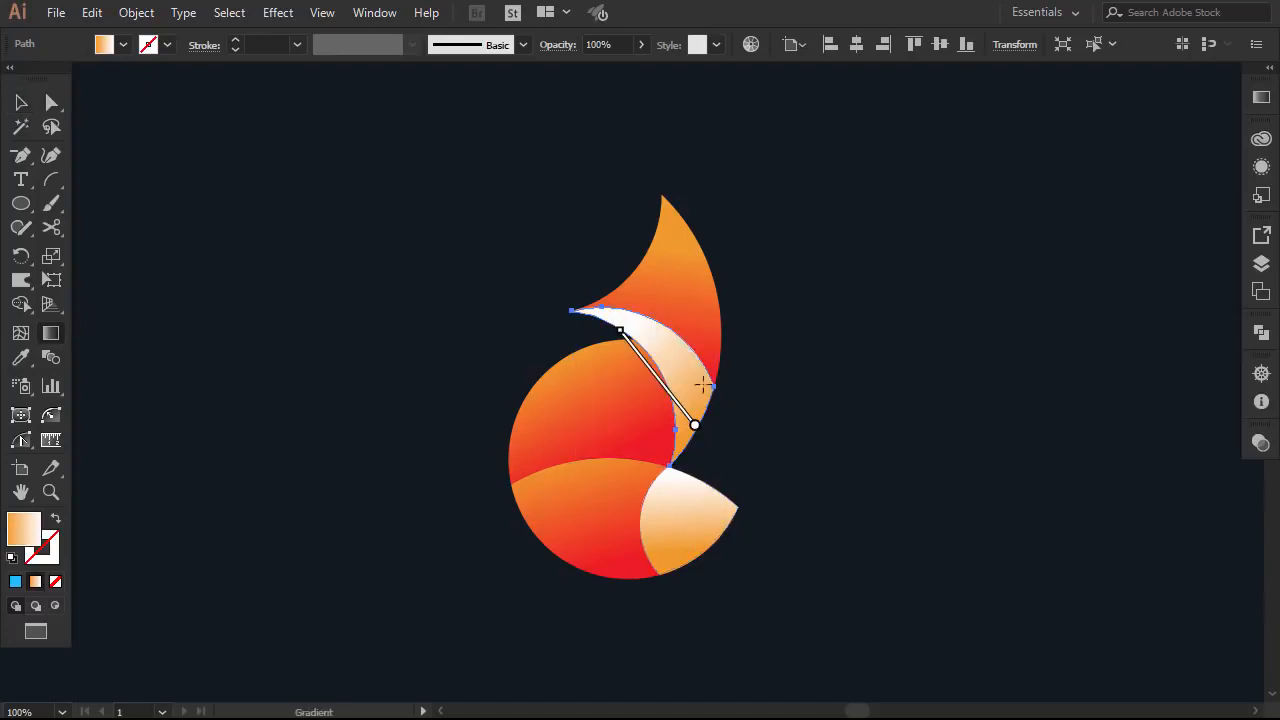
{"action": "left_click_drag", "start_coordinate": [737, 425], "coordinate": [578, 271]}
{"action": "left_click", "coordinate": [20, 105]}
{"action": "left_click", "coordinate": [770, 478]}
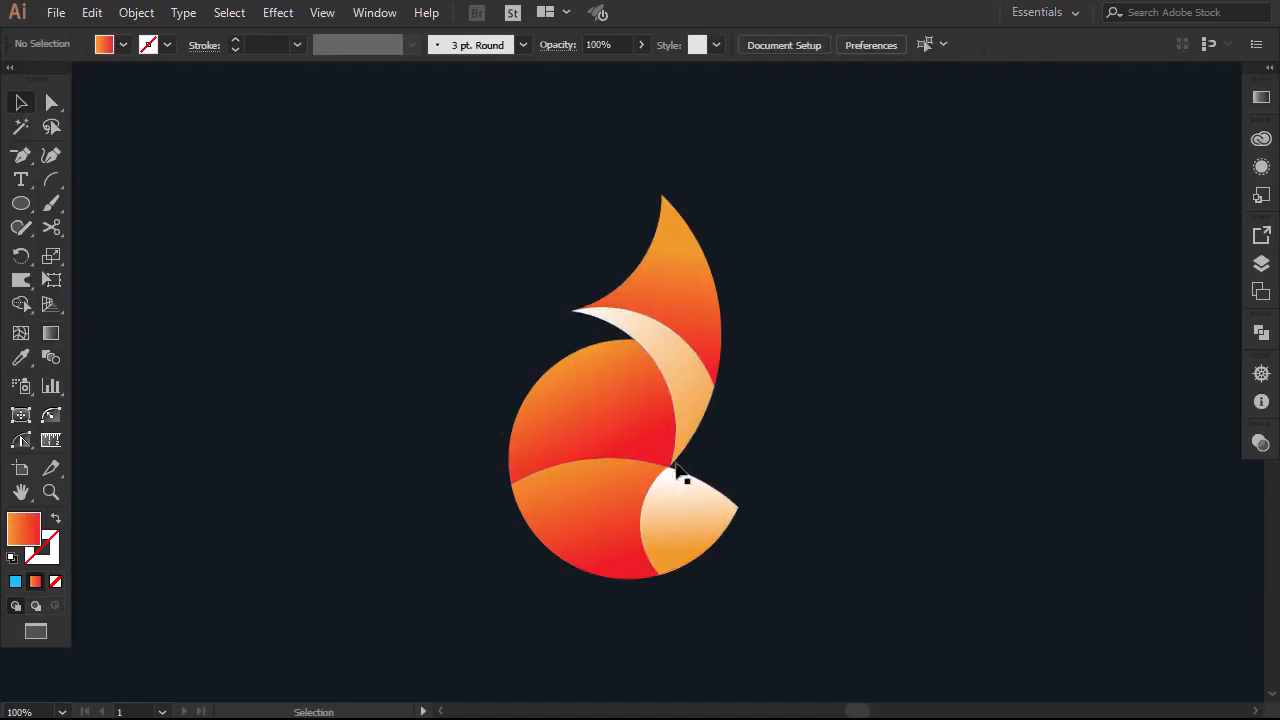
Rotate a copy of the lower body about its right tip, nudge it left, and bring up Arrange options
{"action": "left_click", "coordinate": [605, 497]}
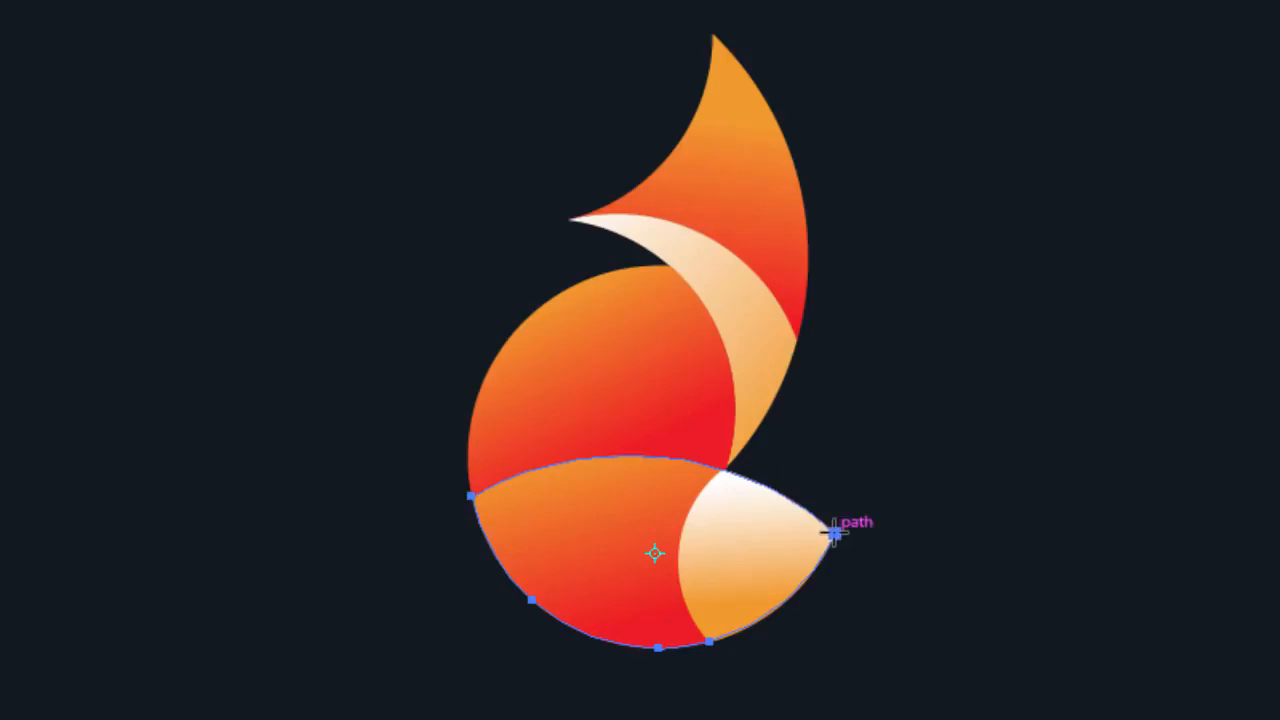
{"action": "left_click", "coordinate": [834, 533]}
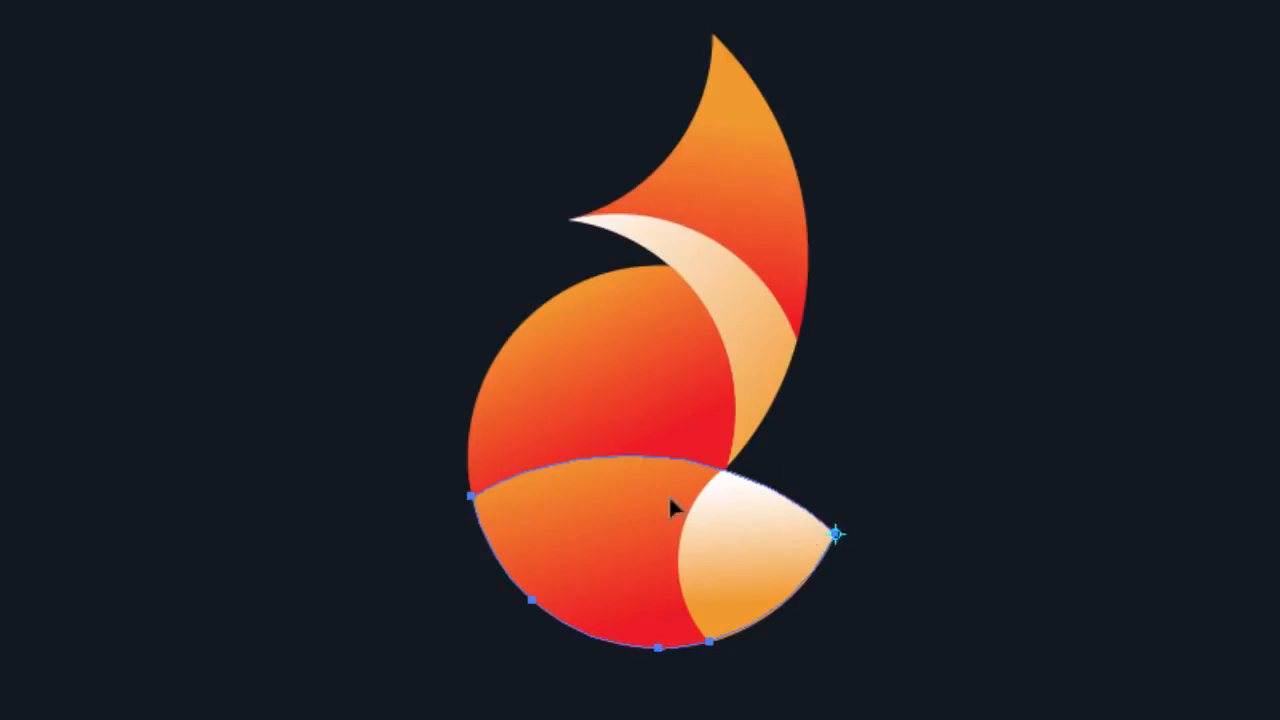
{"action": "left_click_drag", "start_coordinate": [392, 518], "coordinate": [394, 457]}
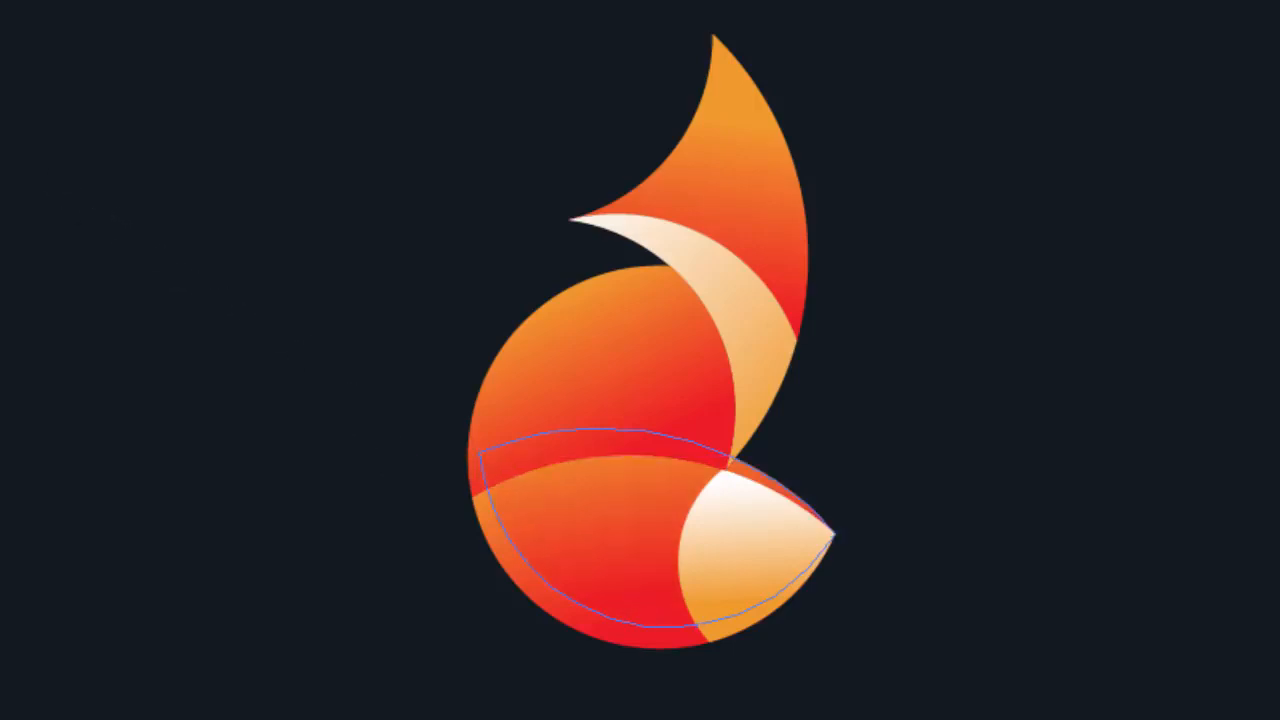
{"action": "key", "text": "Left"}
{"action": "key", "text": "Left"}
{"action": "key", "text": "Left"}
{"action": "key", "text": "Left"}
{"action": "key", "text": "Left"}
{"action": "key", "text": "Left"}
{"action": "key", "text": "Left"}
{"action": "key", "text": "Left"}
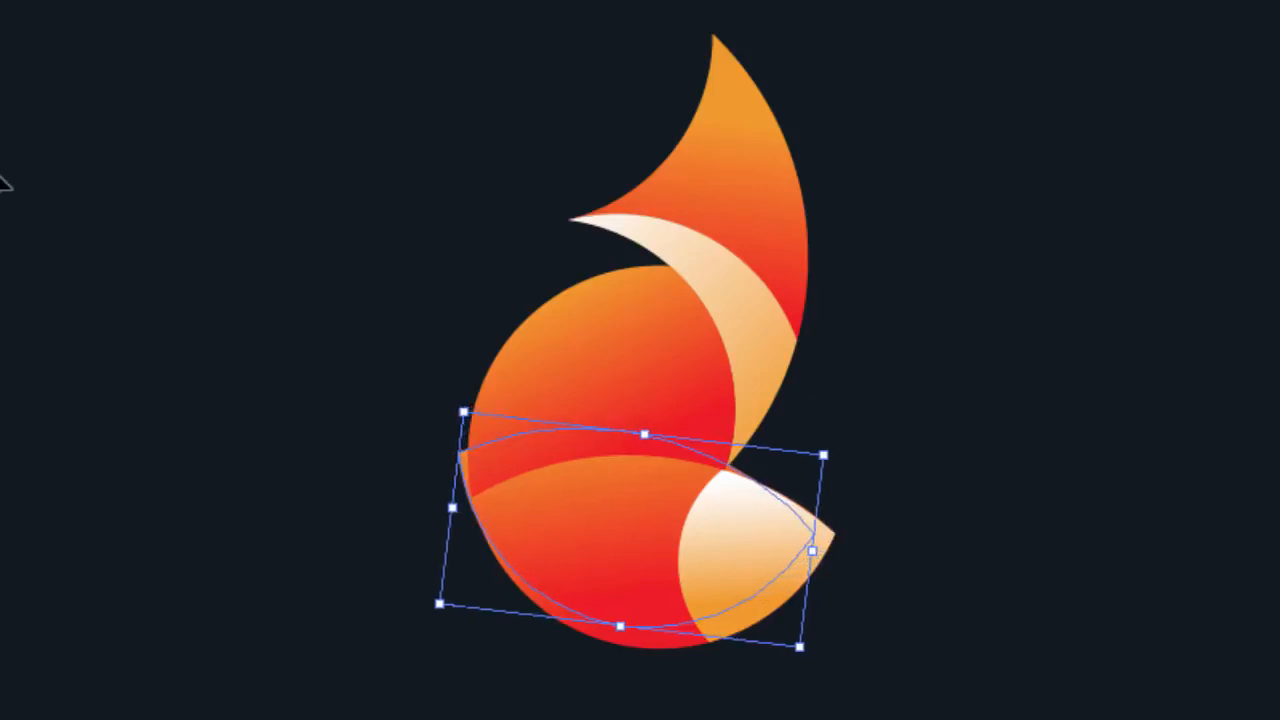
{"action": "key", "text": "Left"}
{"action": "key", "text": "Left"}
{"action": "key", "text": "Left"}
{"action": "key", "text": "Left"}
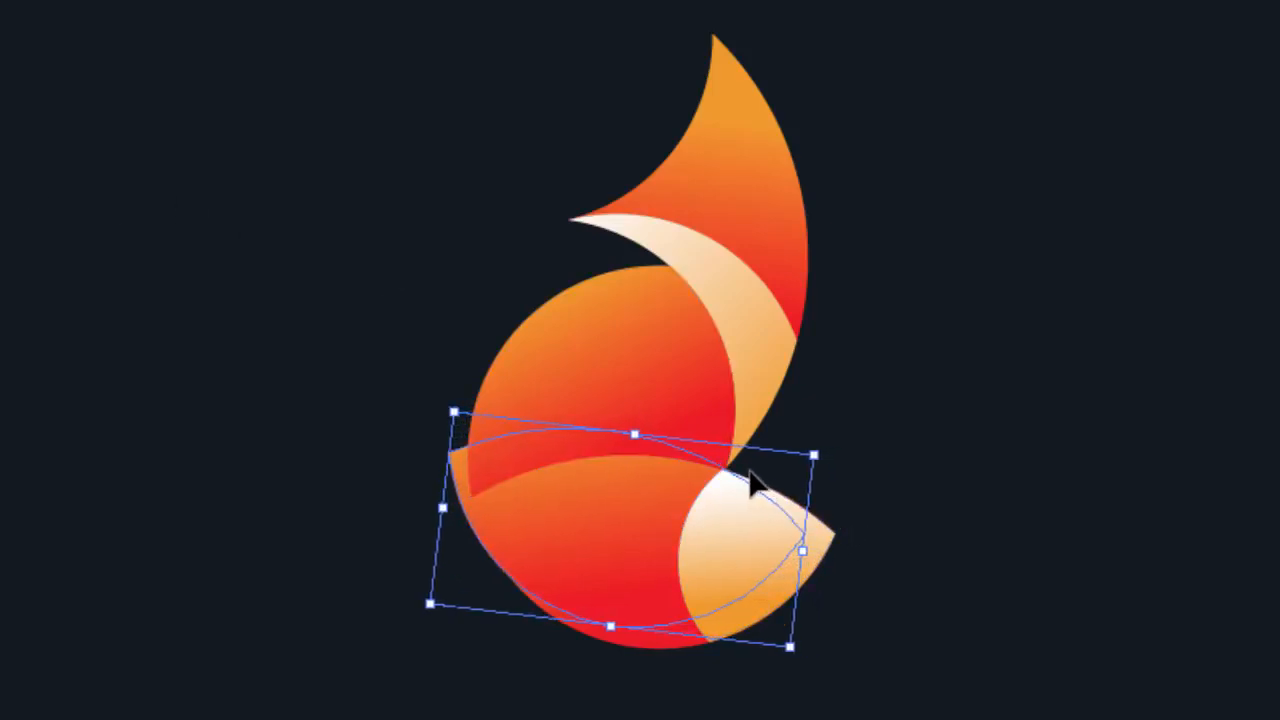
{"action": "right_click", "coordinate": [483, 474]}
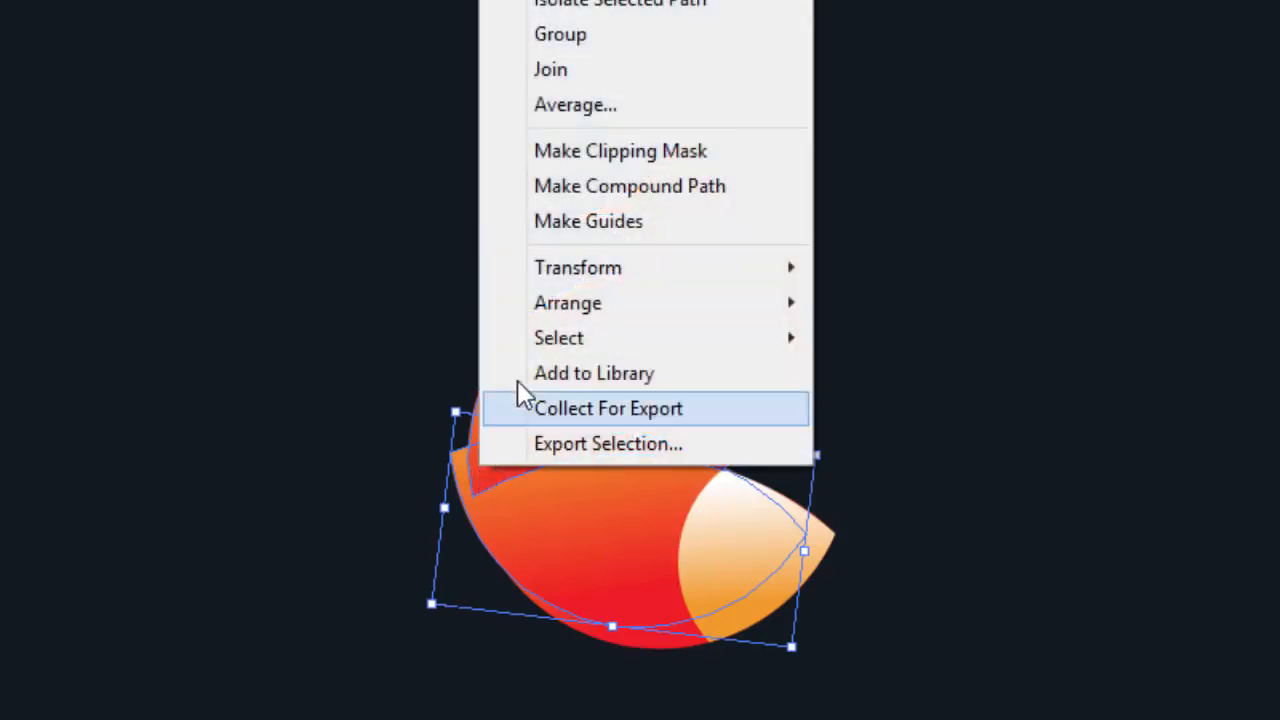
{"action": "mouse_move", "coordinate": [557, 308]}
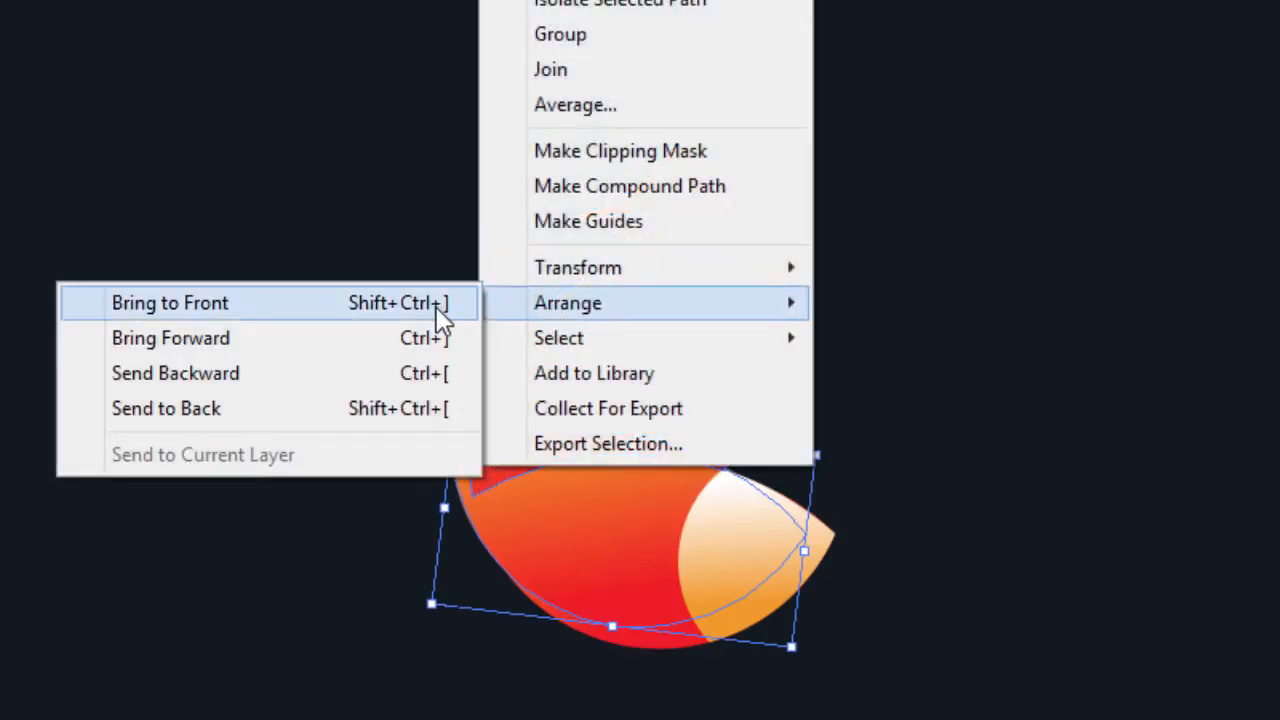